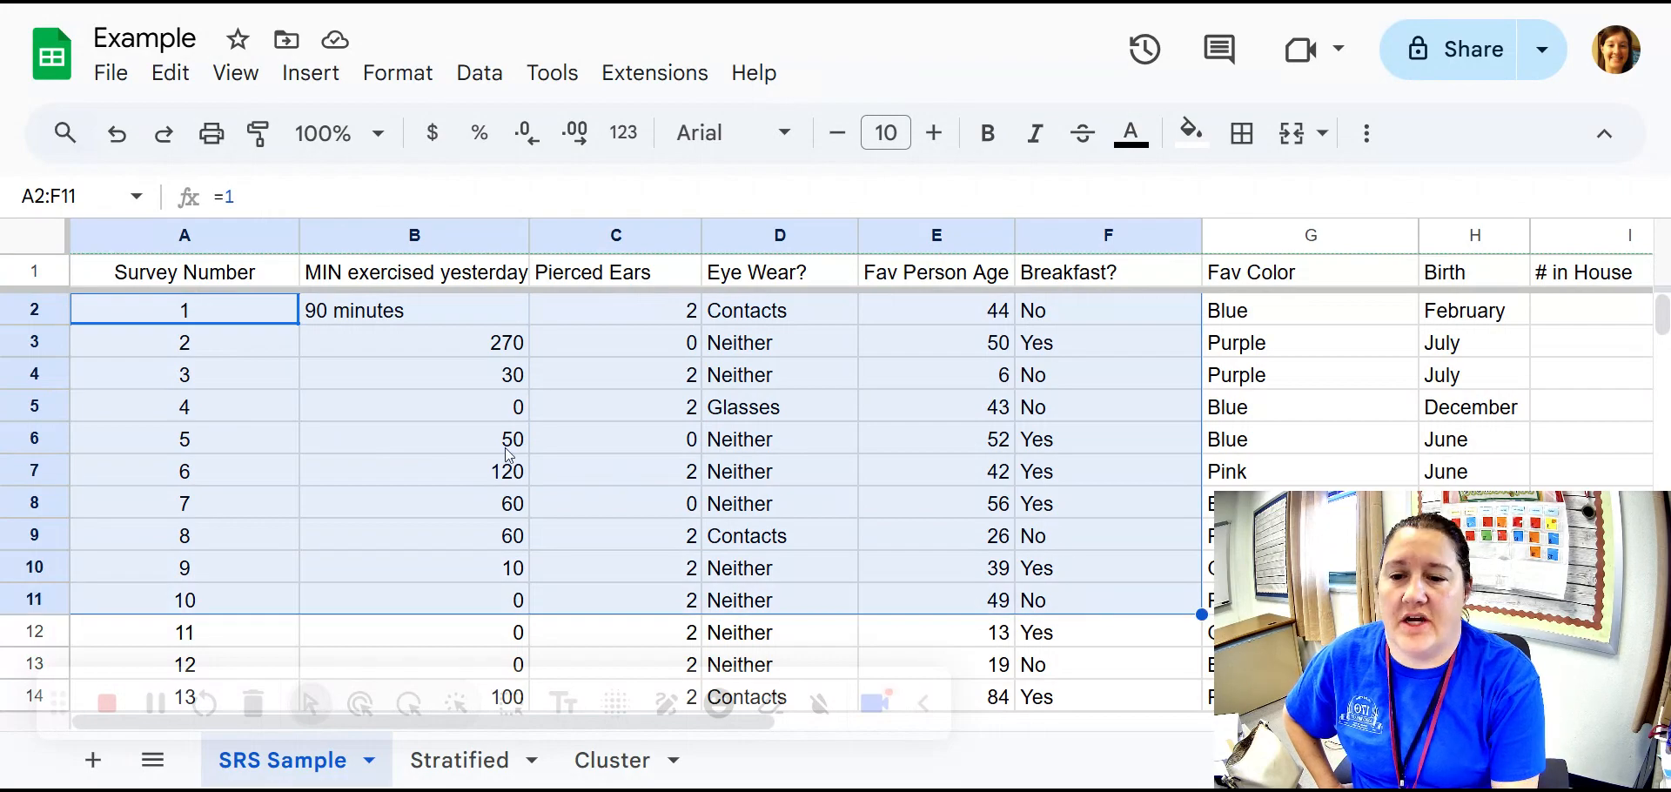
Look over the survey data on the SRS Sample, Stratified and Cluster sheets
click(428, 416)
drag(248, 318, 1106, 617)
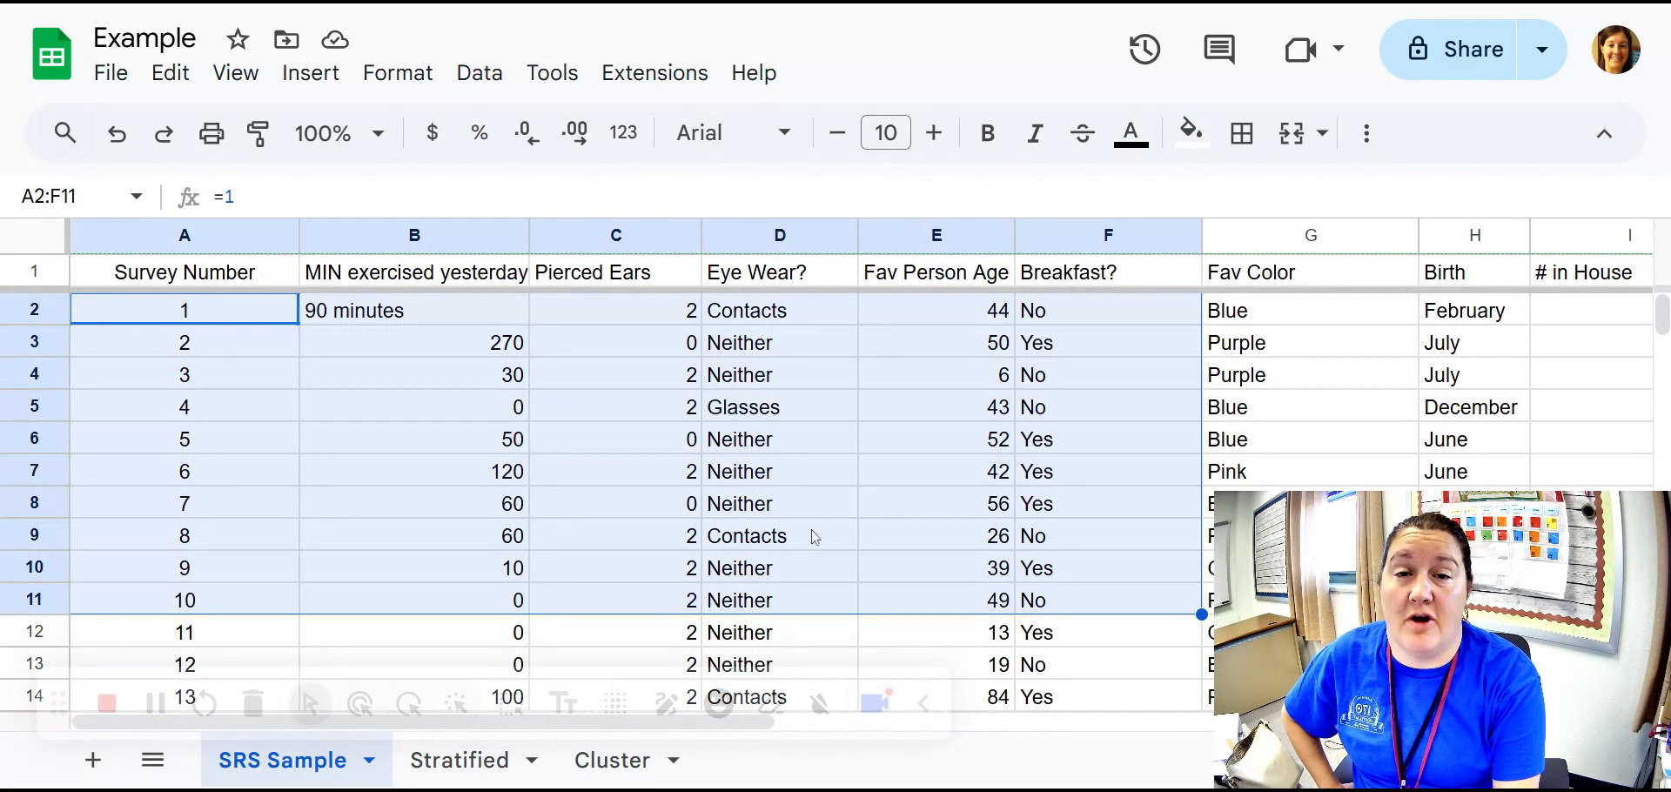
click(461, 759)
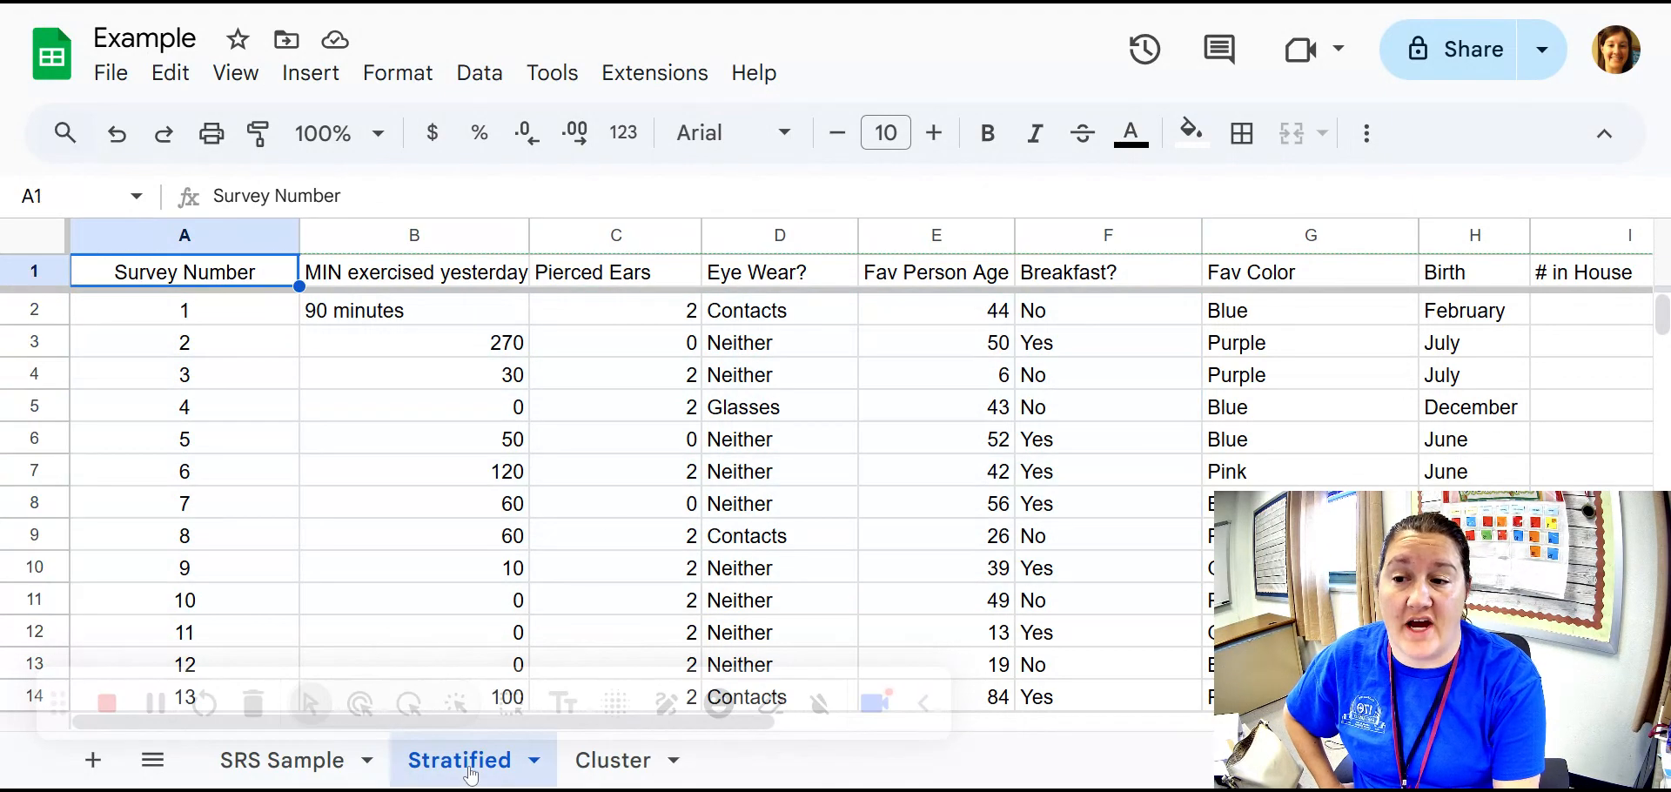
click(749, 387)
drag(748, 387, 748, 537)
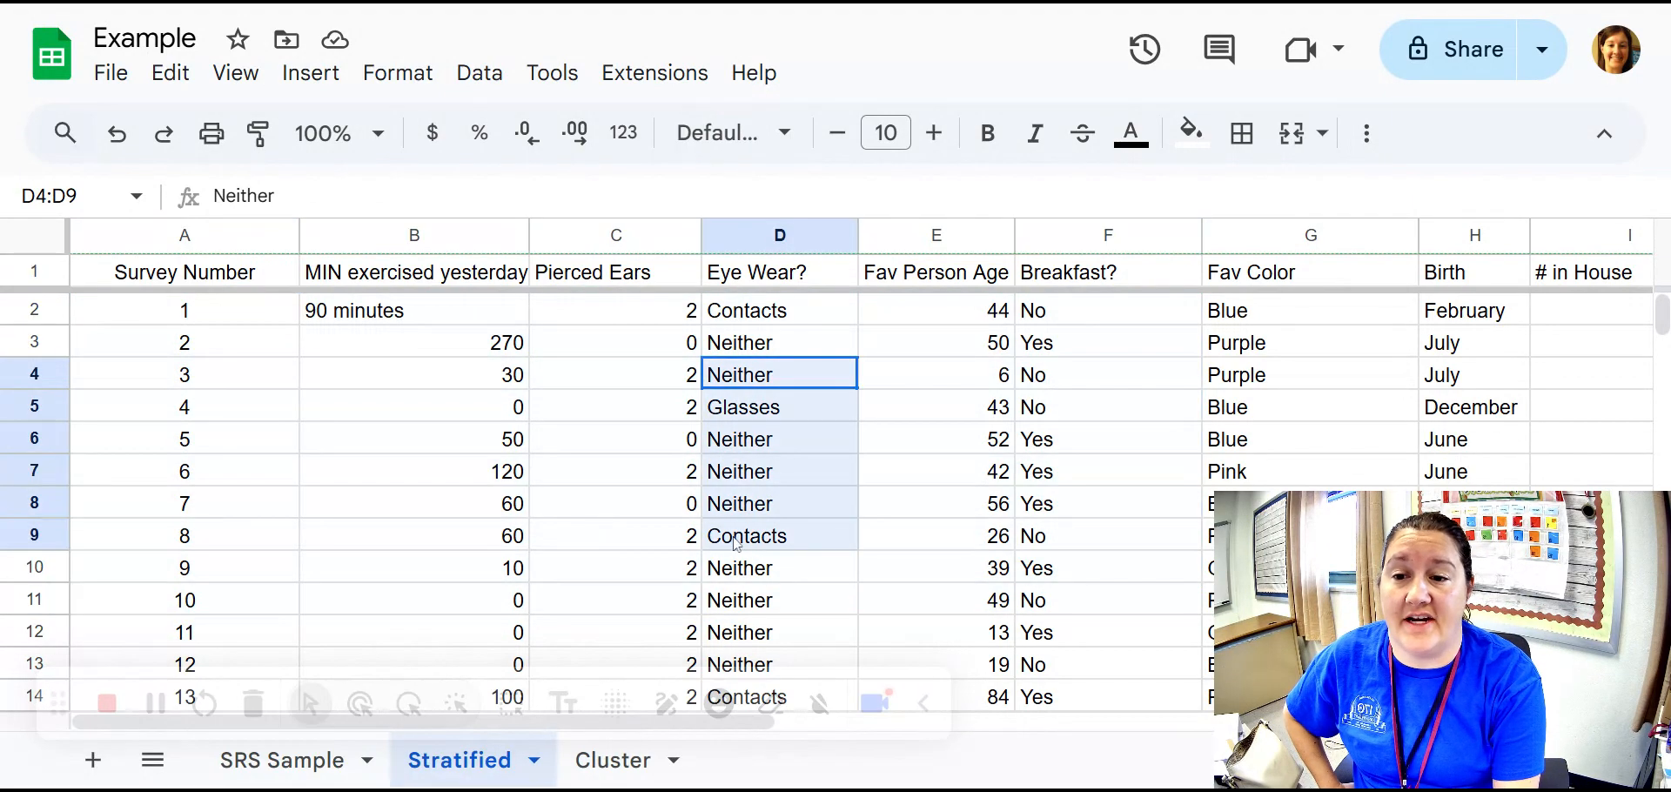
click(616, 762)
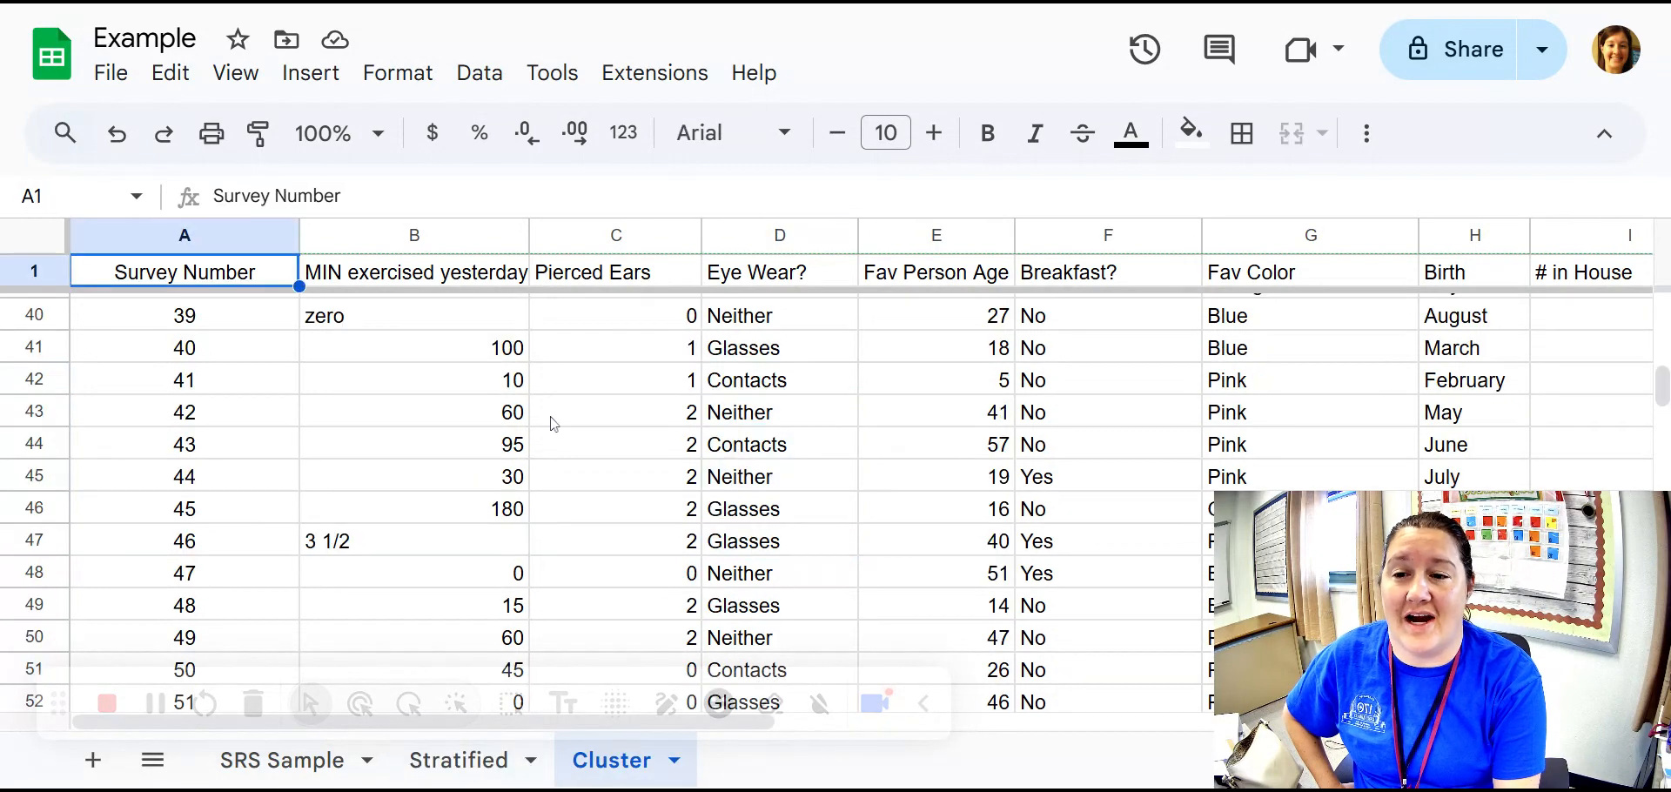
scroll(1116, 333, up, 12)
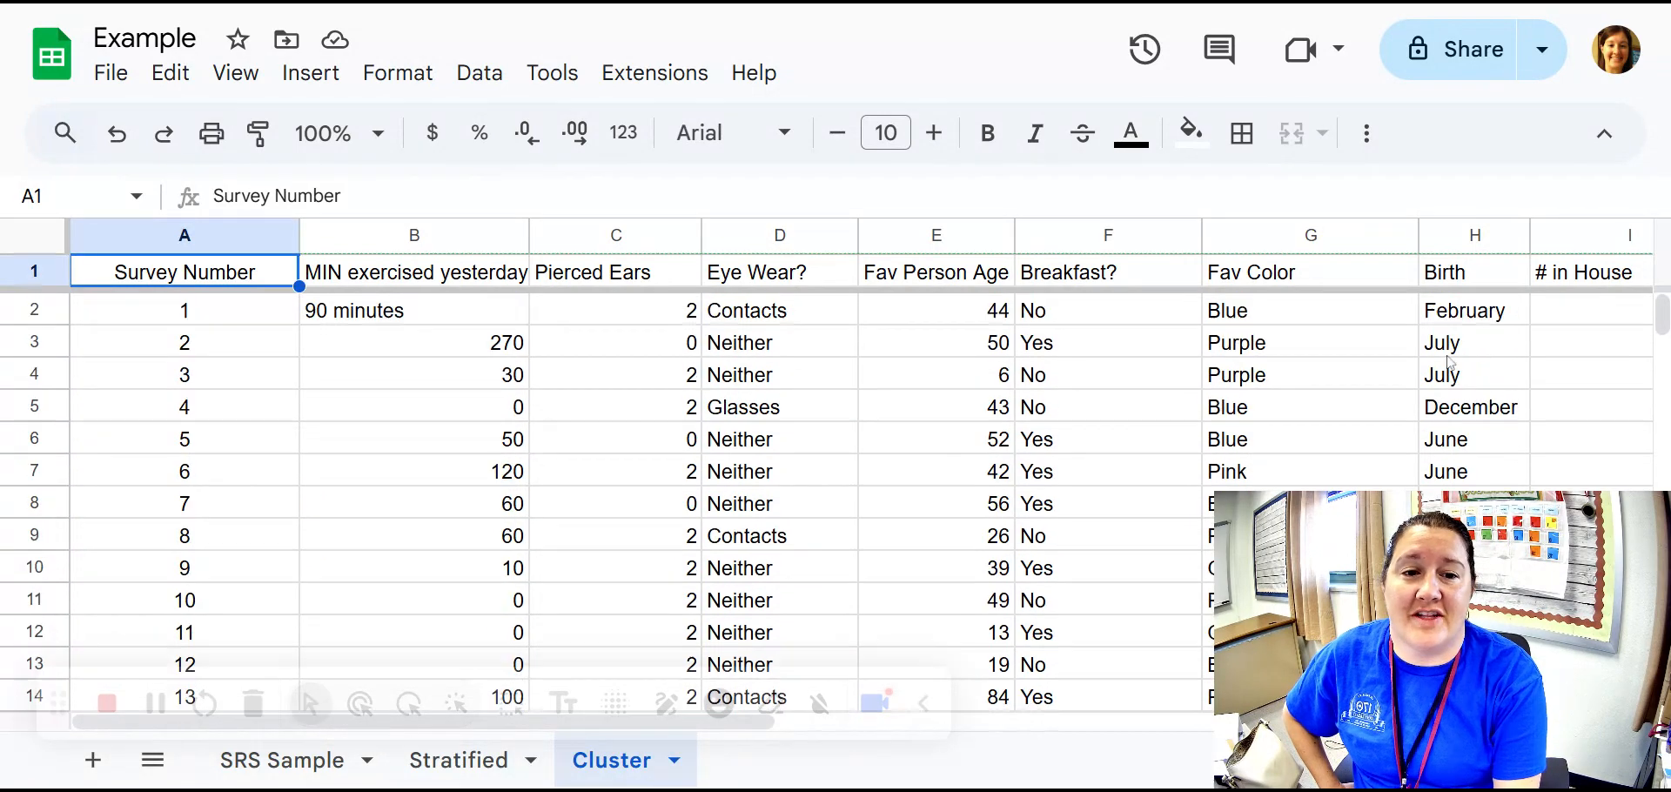
click(1468, 357)
drag(1468, 356, 1473, 427)
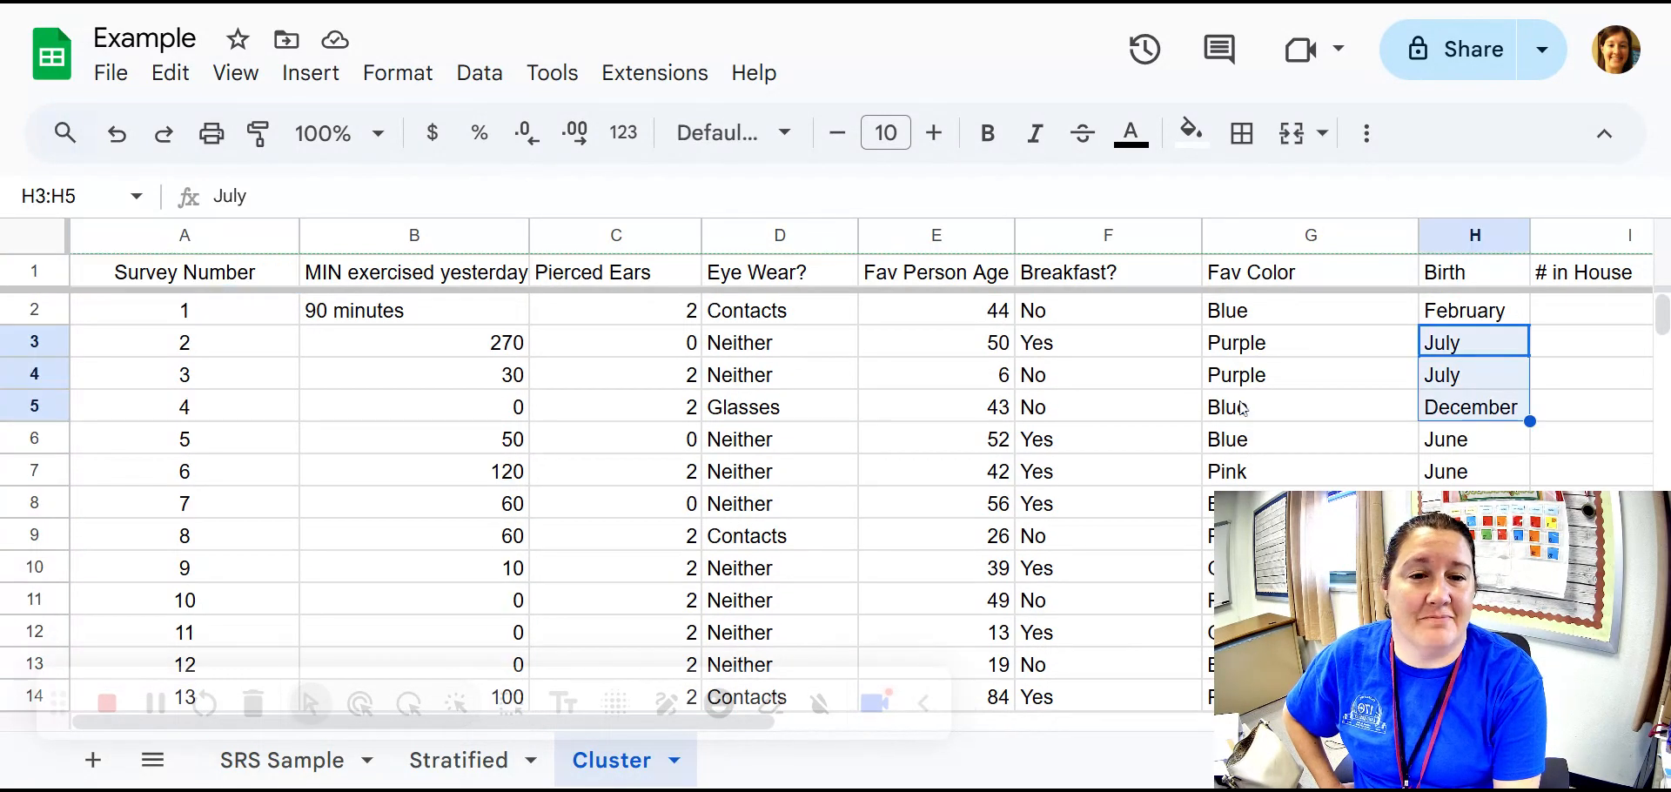
Find the blank frequency distribution table below the survey data on the SRS Sample sheet
click(281, 770)
click(879, 389)
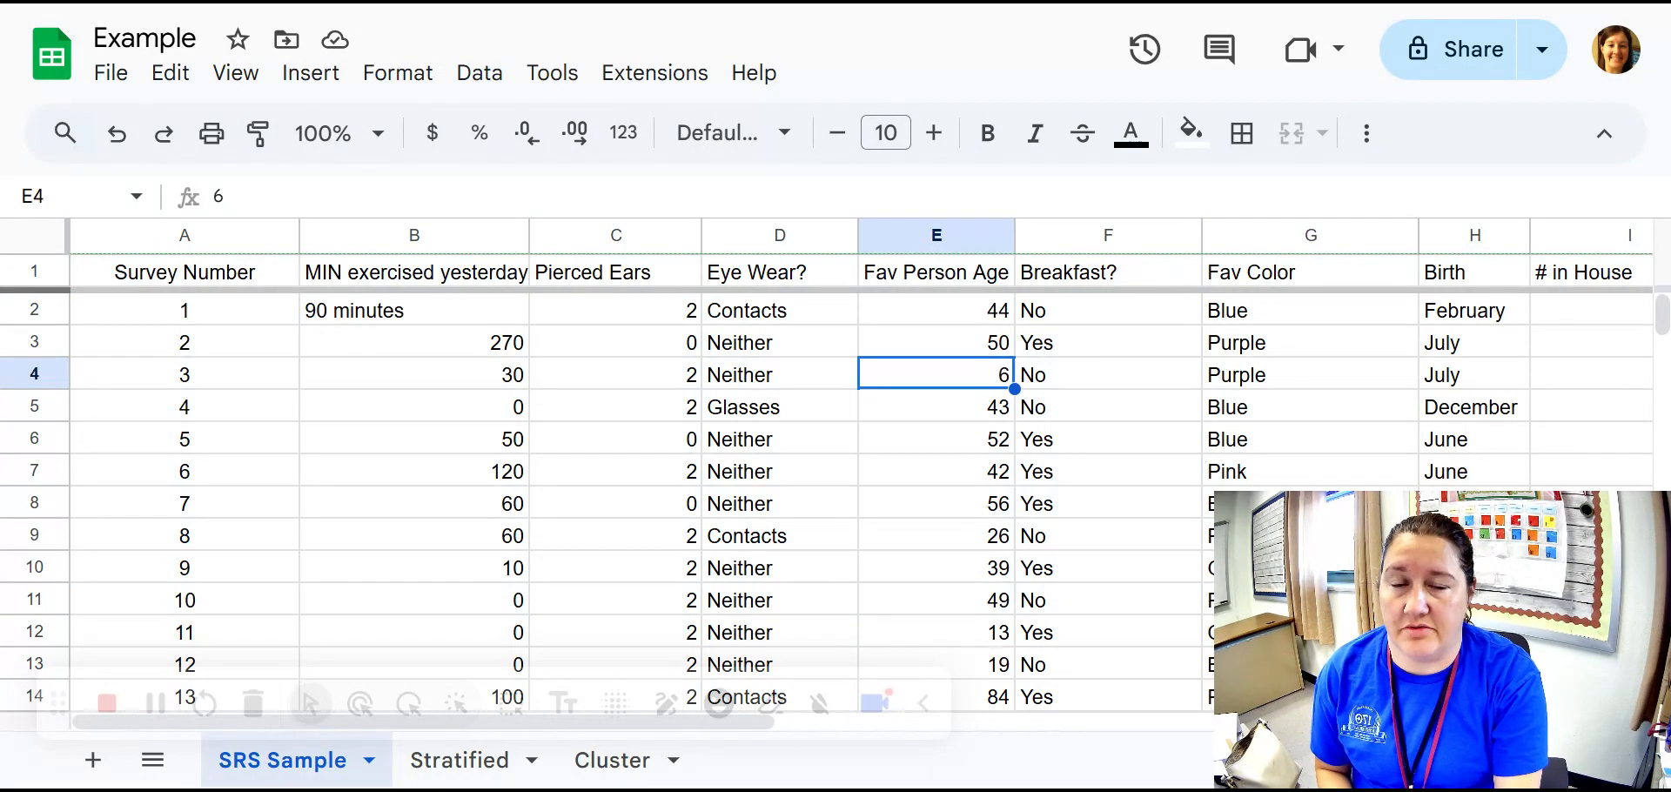
scroll(540, 559, down, 12)
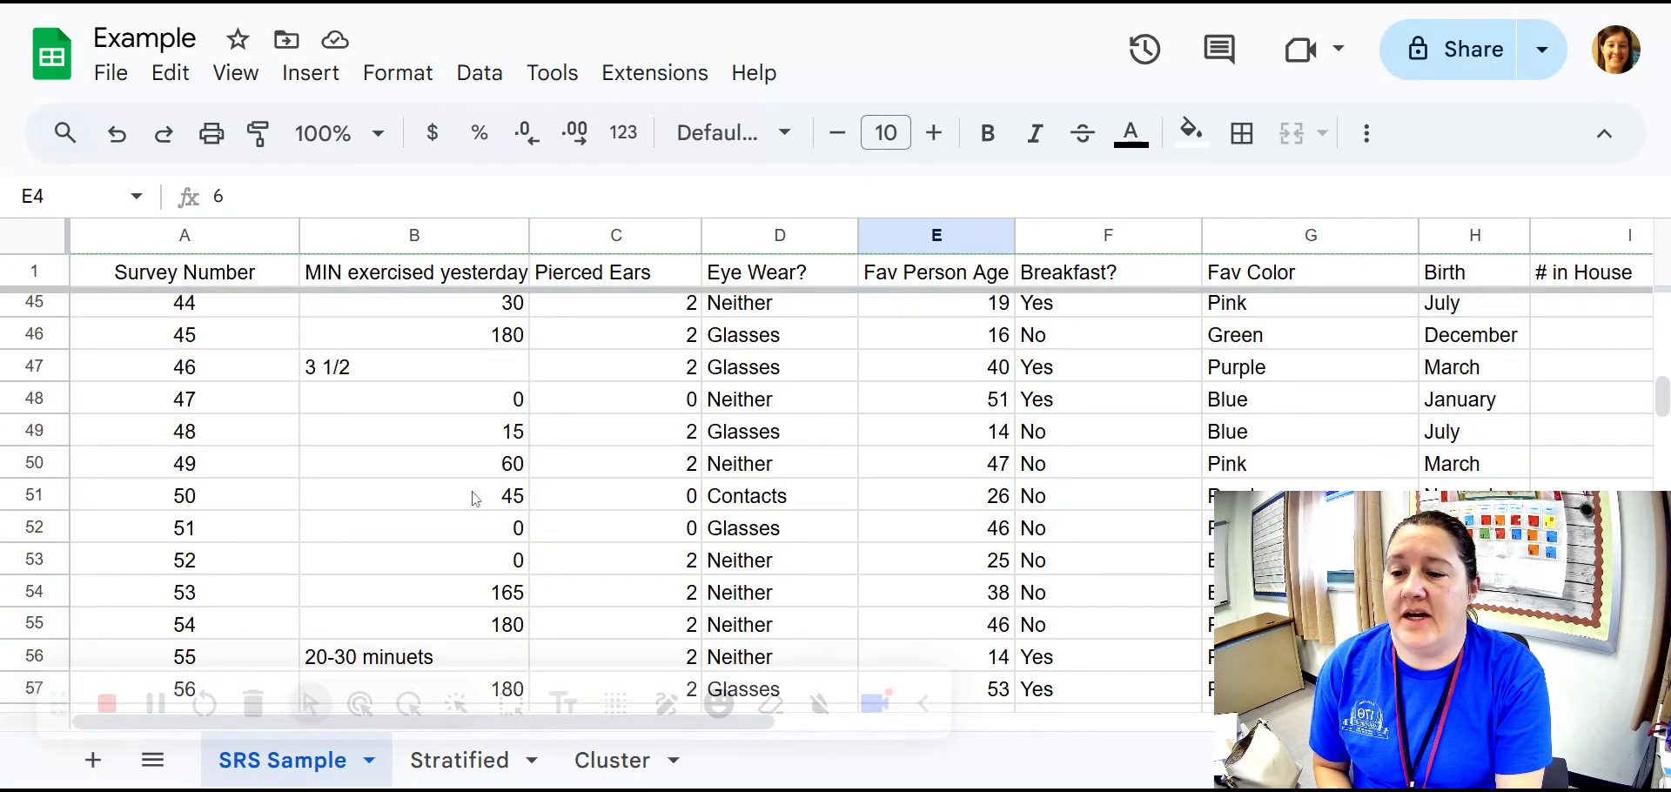
scroll(476, 498, down, 13)
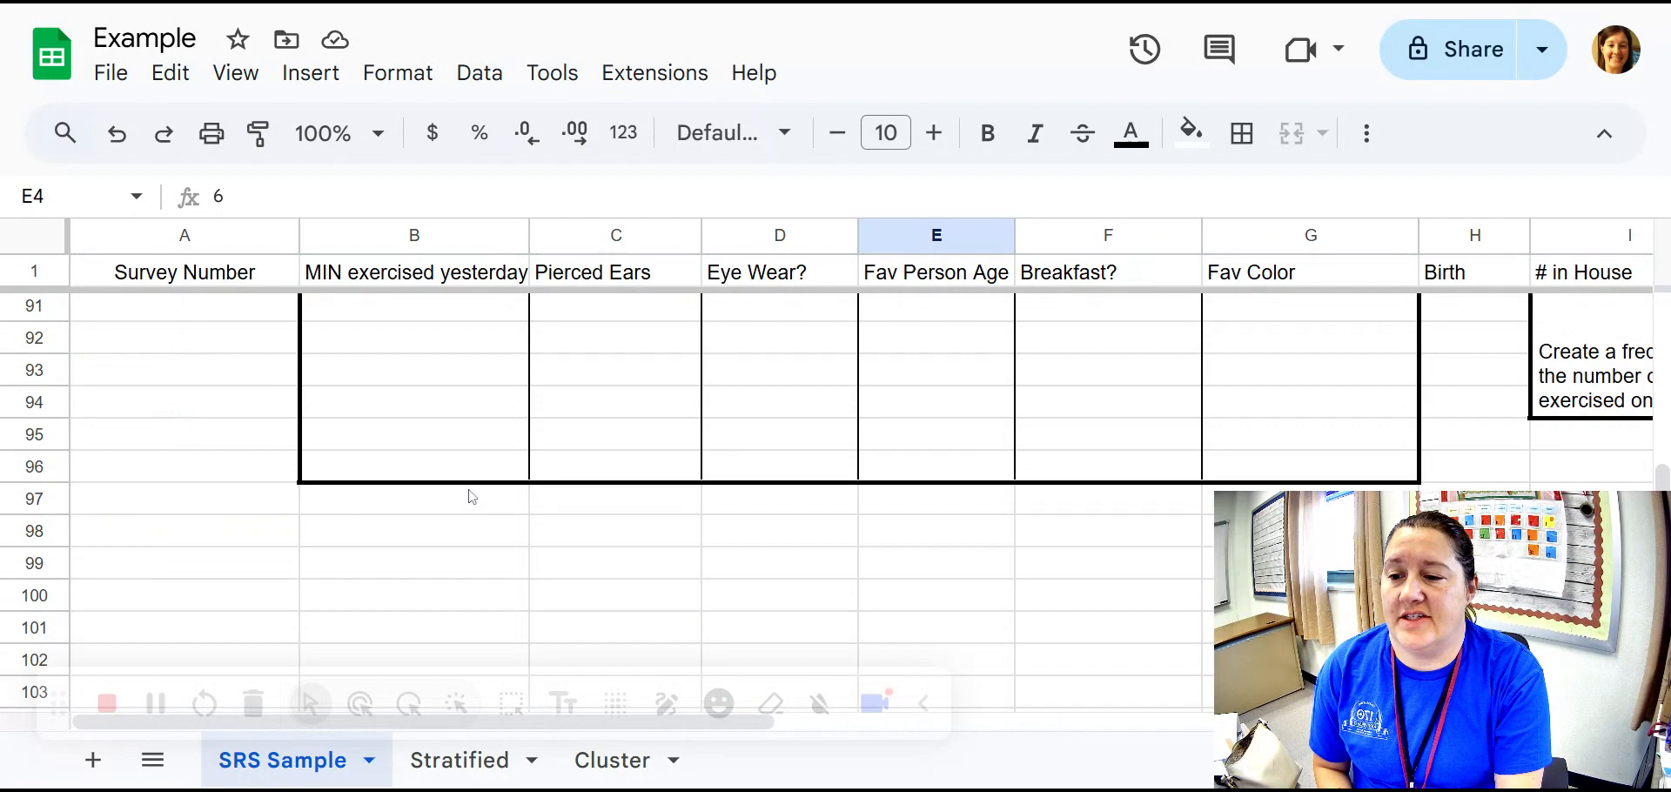
scroll(472, 497, up, 1)
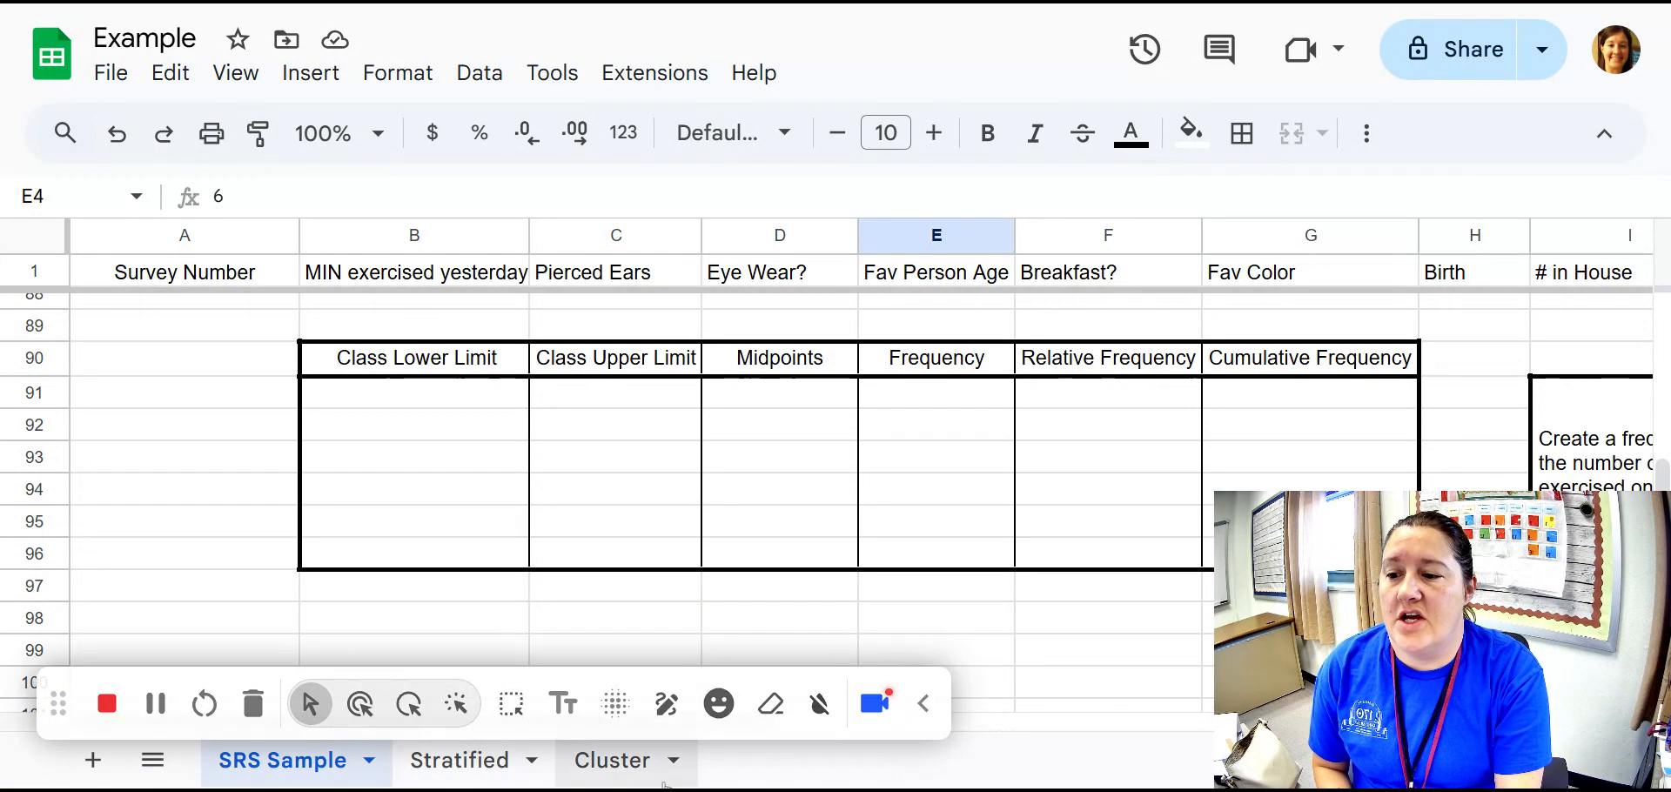
click(1020, 724)
drag(1021, 726, 562, 727)
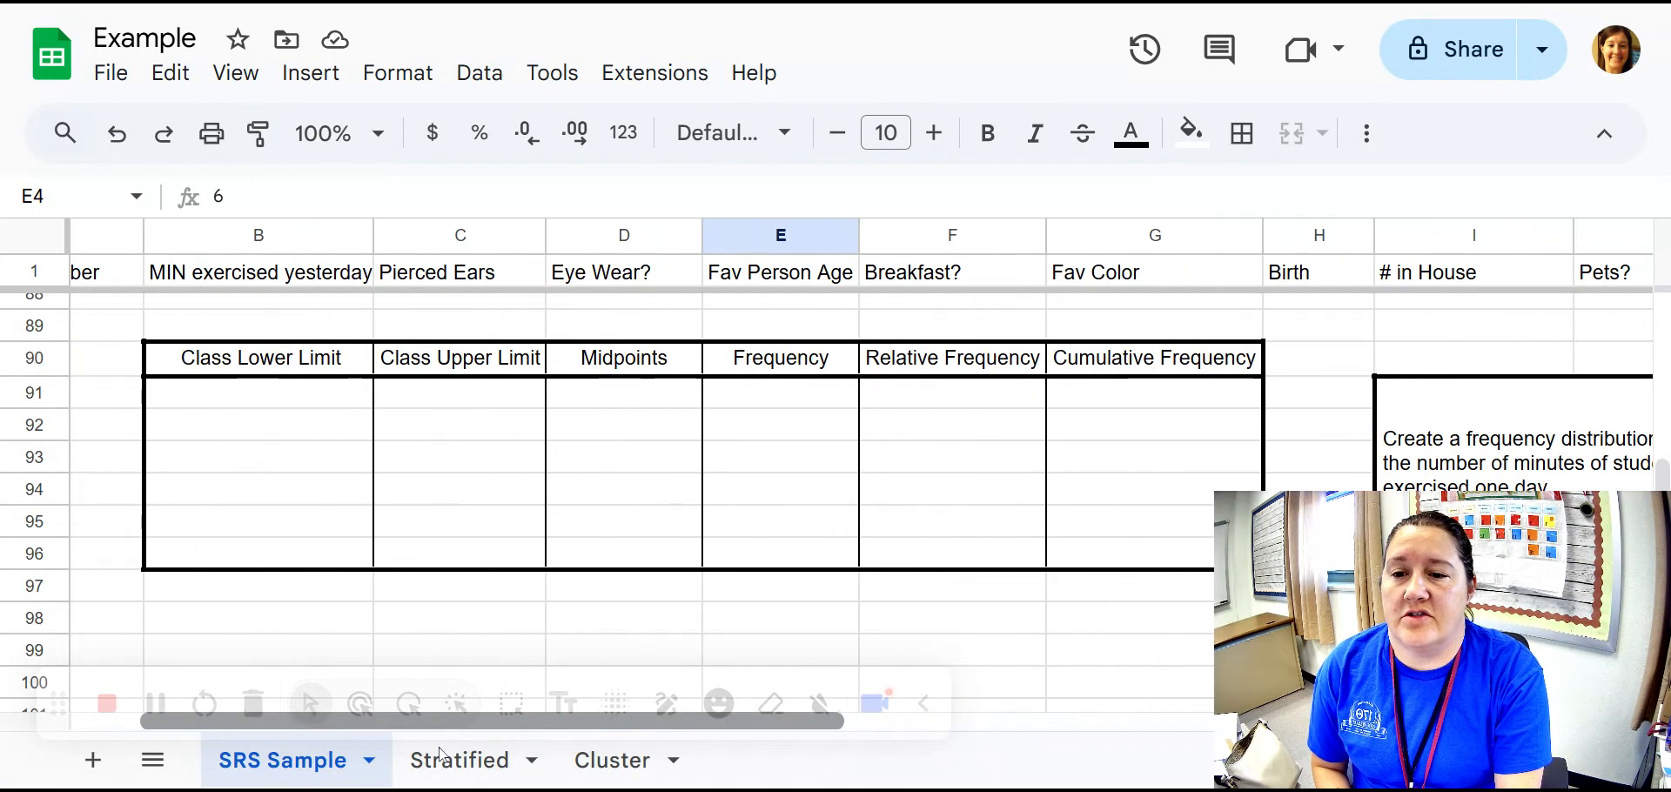
Examine the frequency table's columns from Class Lower Limit to Cumulative Frequency and read the task note beside it
click(250, 452)
click(449, 459)
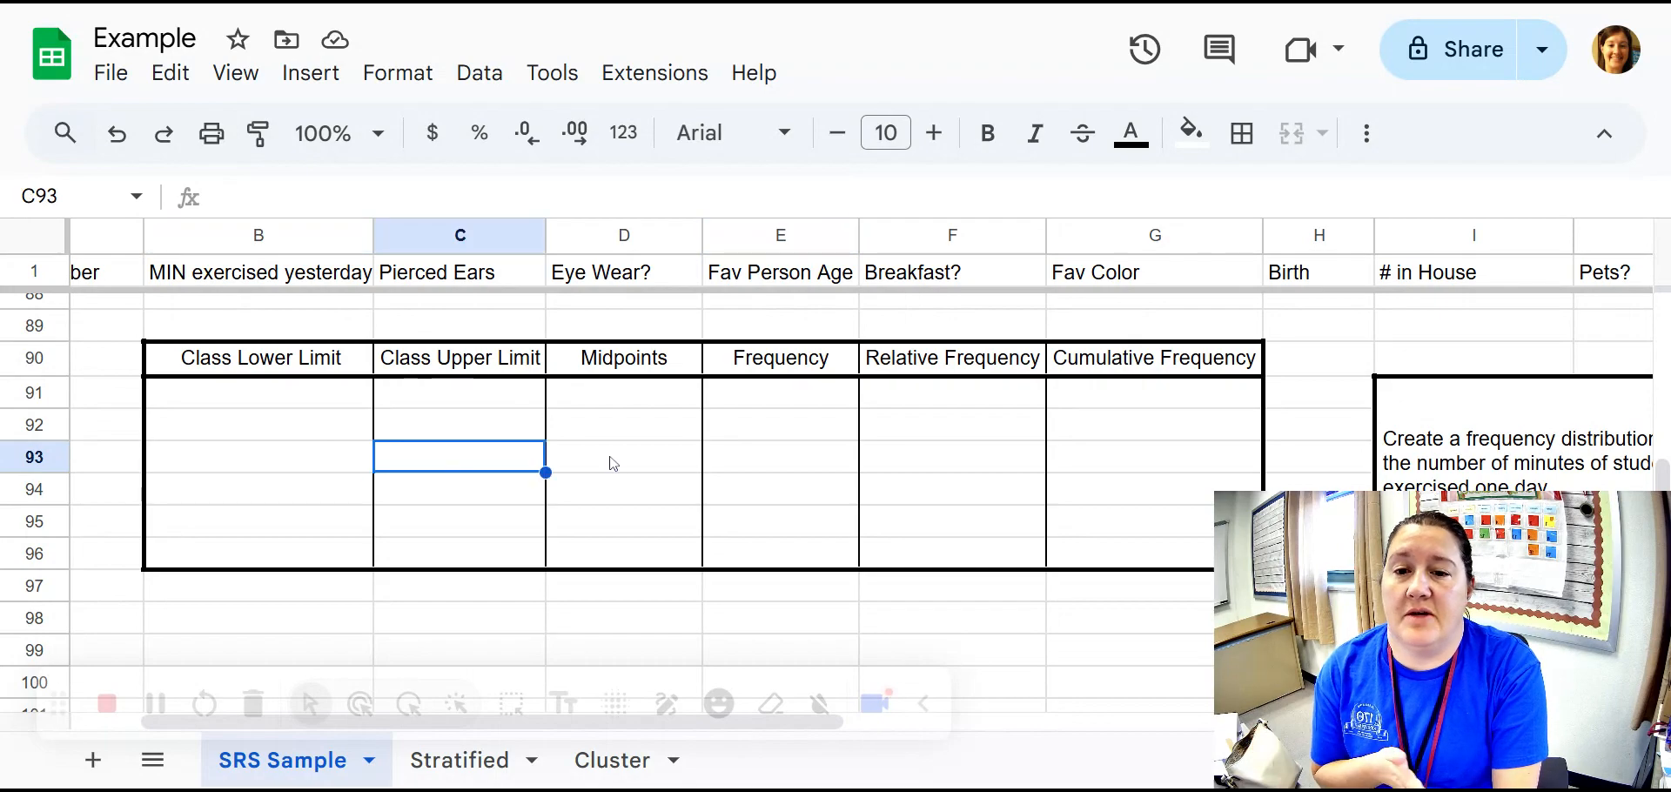
click(609, 459)
click(837, 468)
click(957, 463)
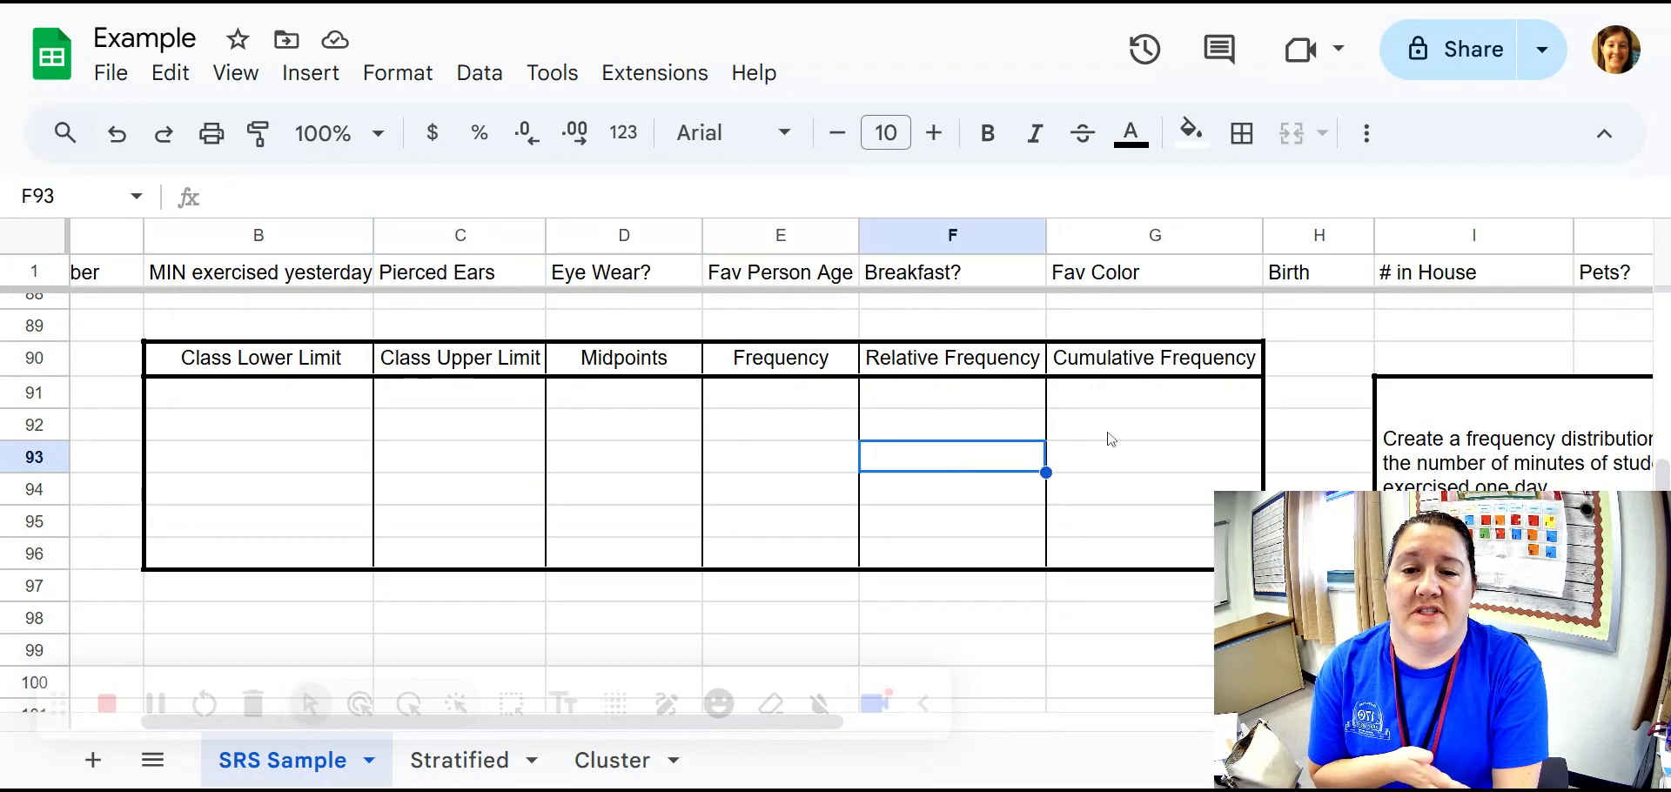
click(1140, 430)
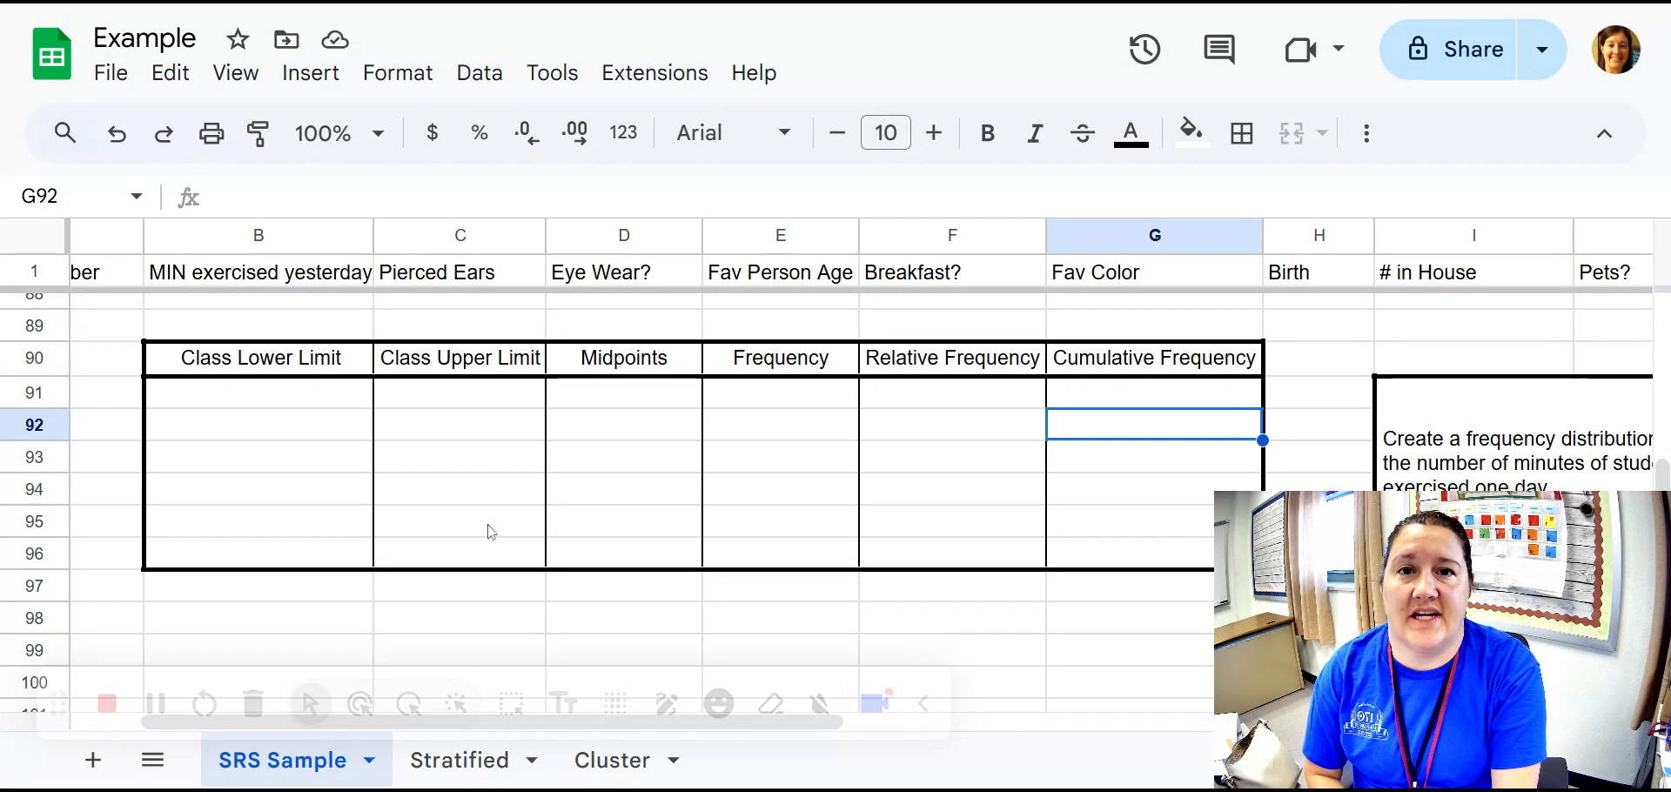
click(327, 470)
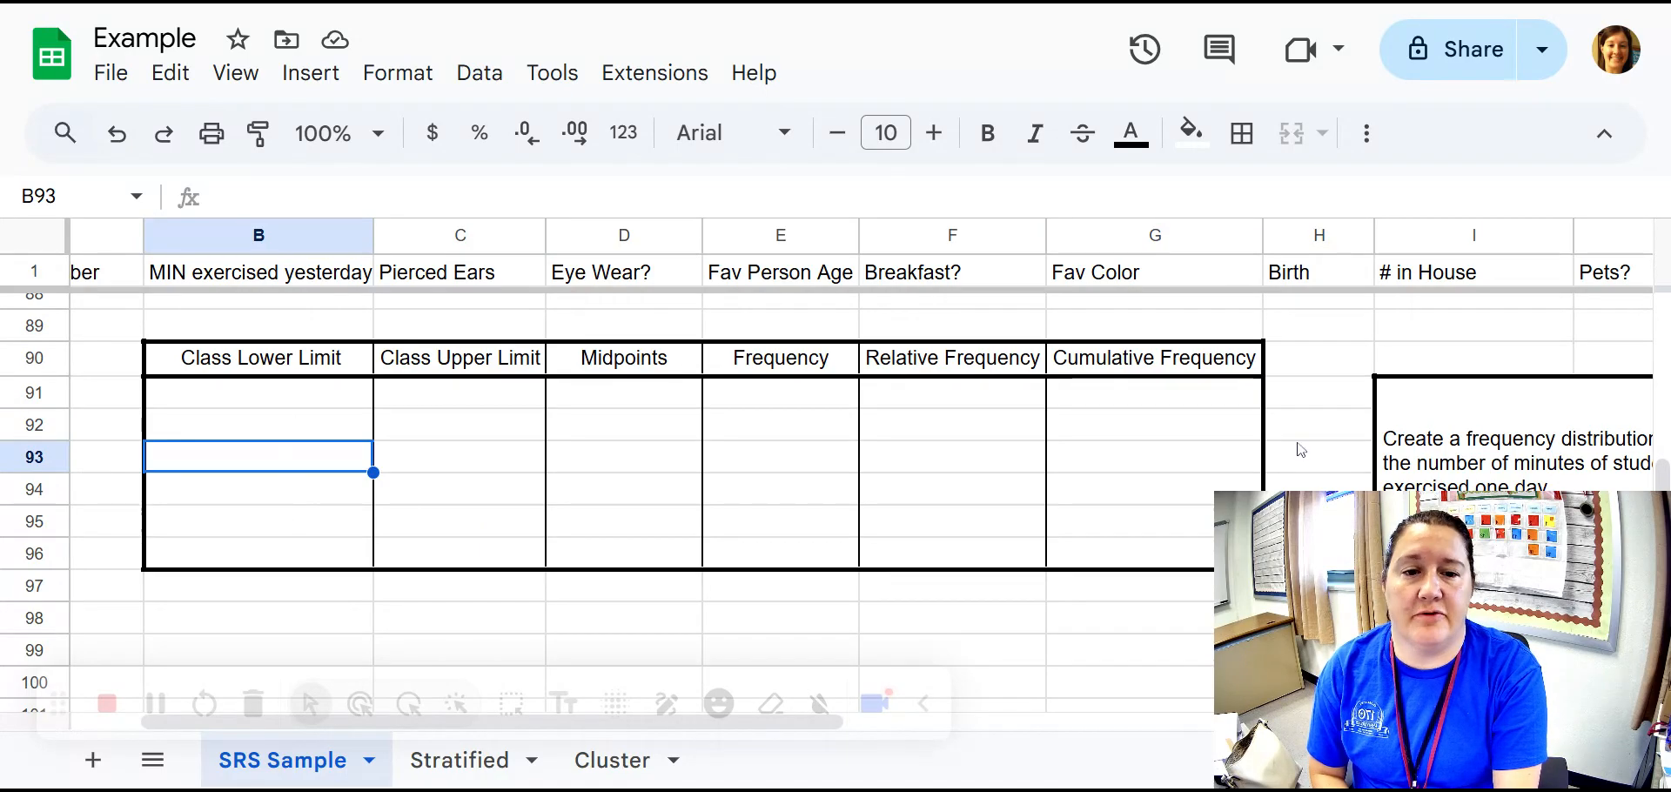
click(1088, 724)
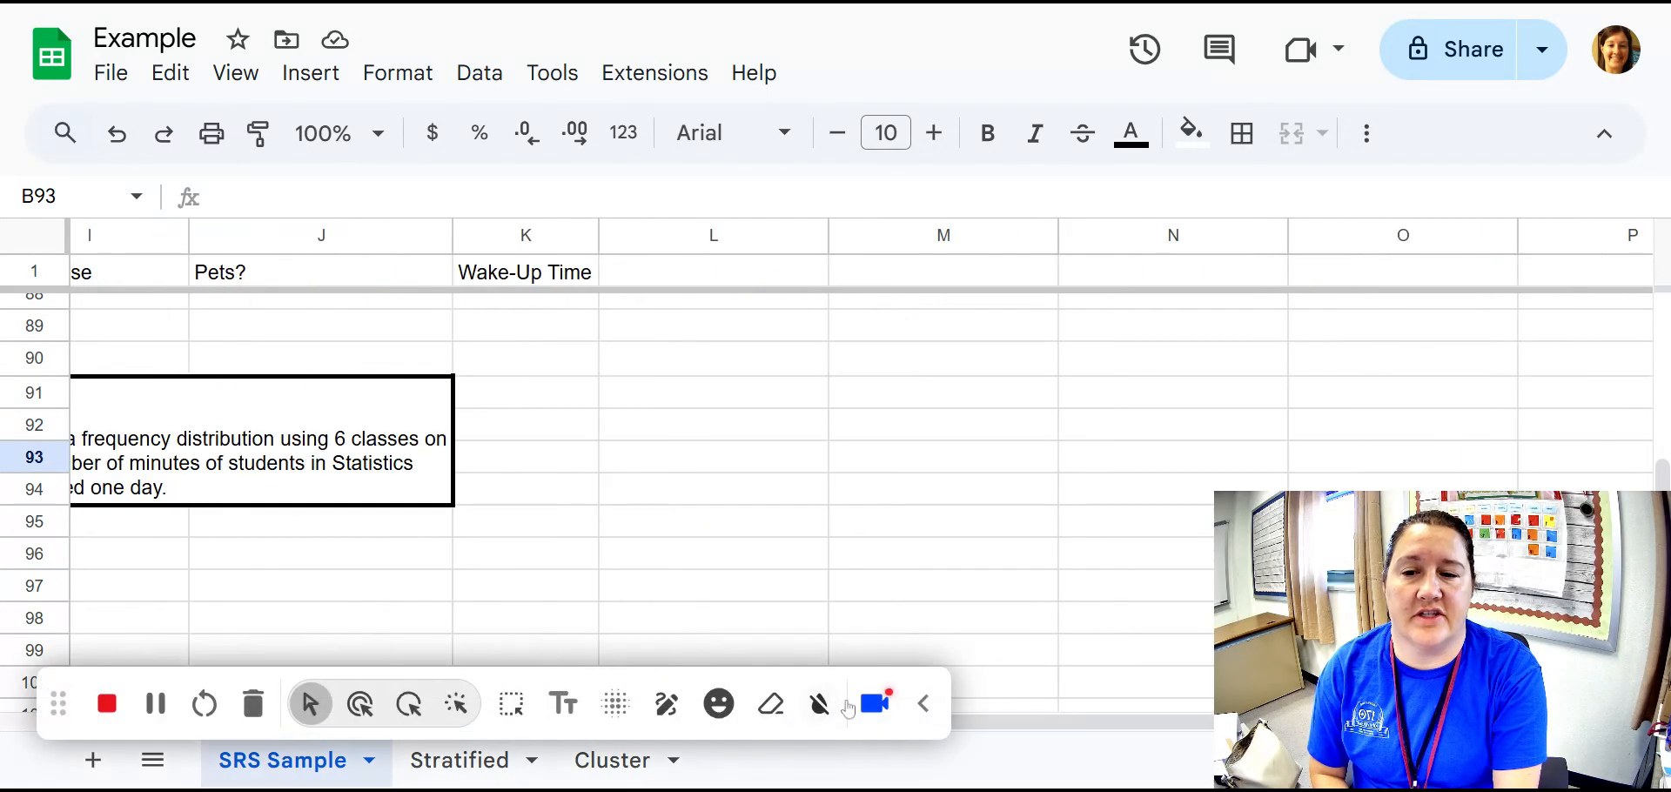
drag(994, 719, 755, 732)
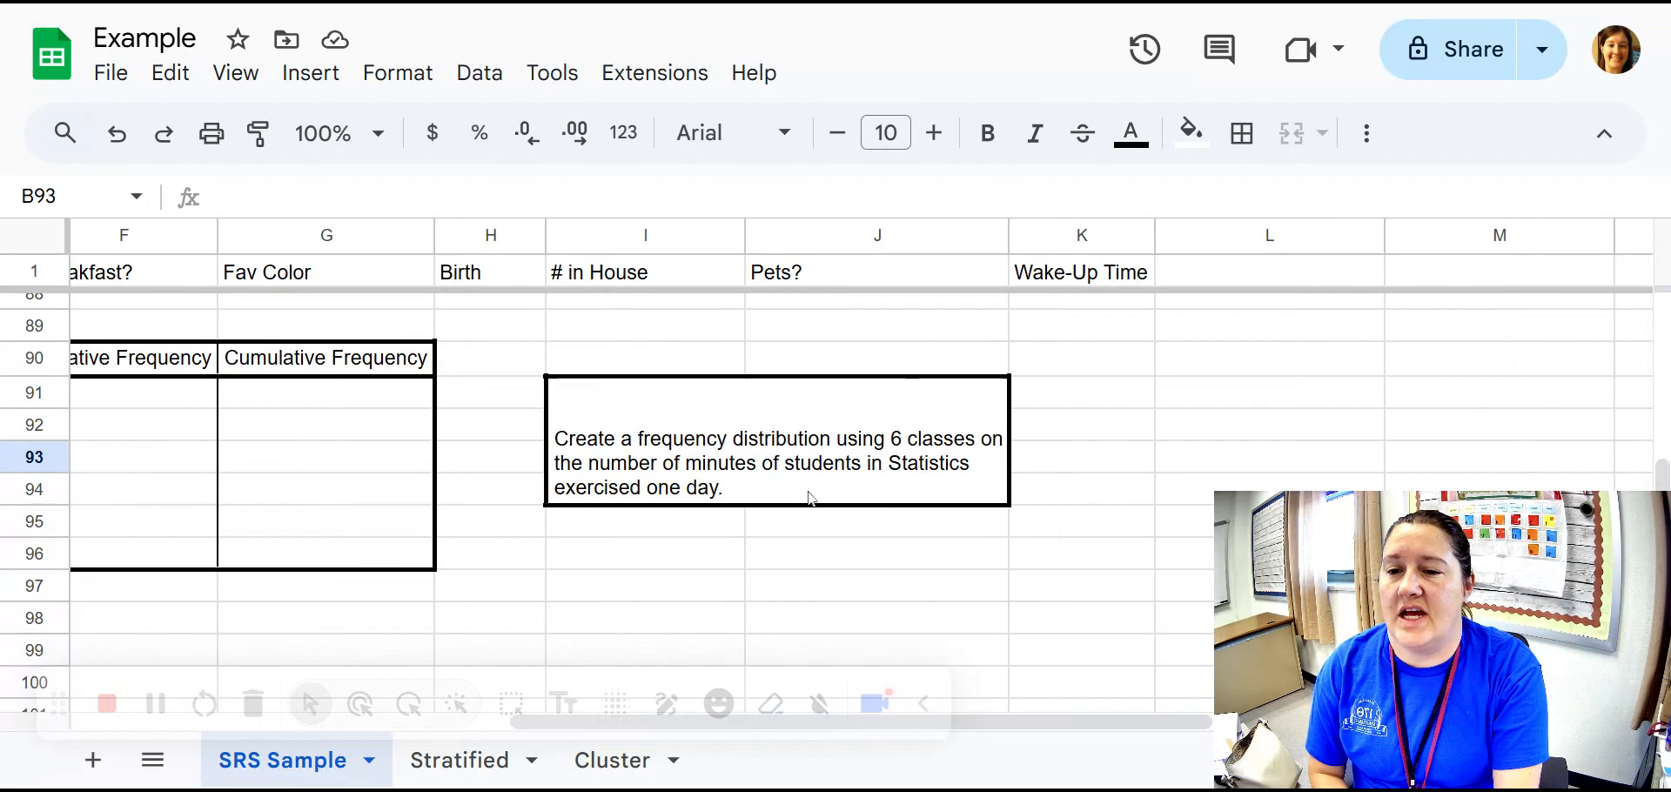
On the Stratified sheet, clear the contents of columns A through C, from Survey Number to Pierced Ears
click(460, 760)
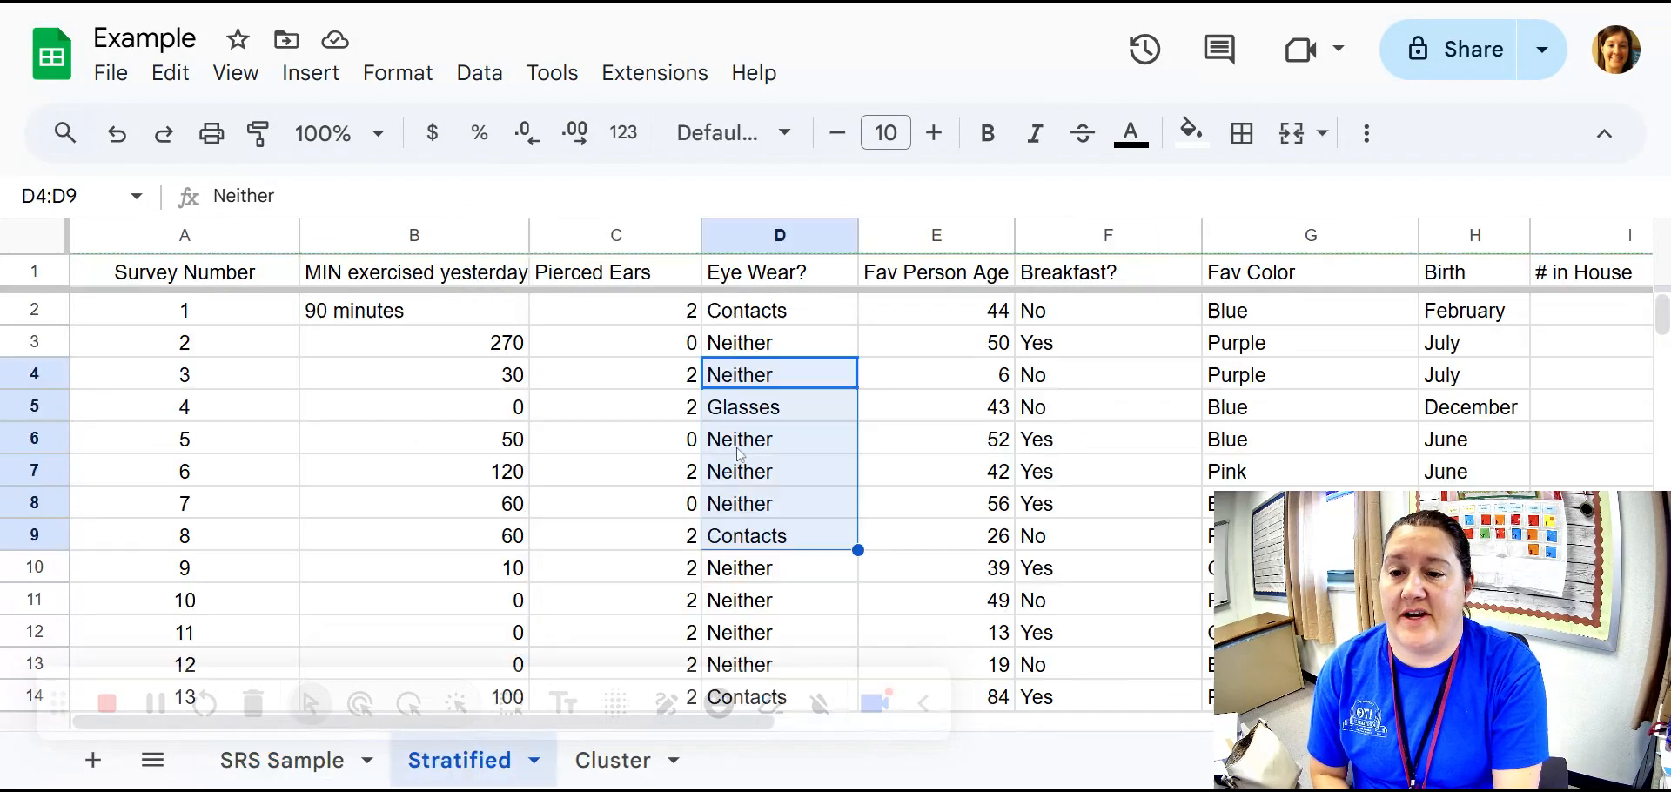
click(898, 463)
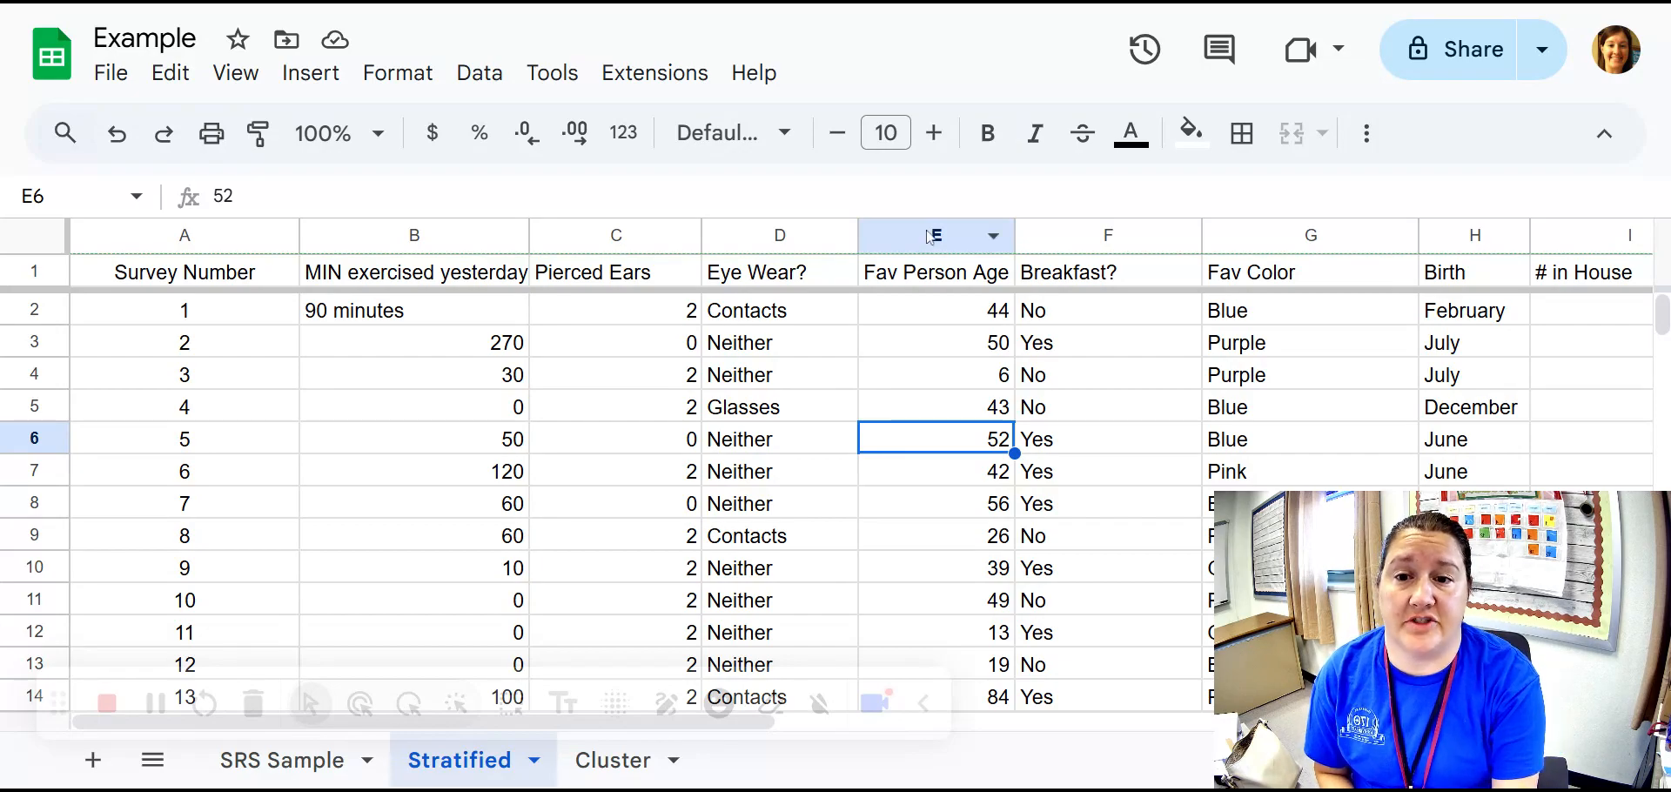
click(643, 234)
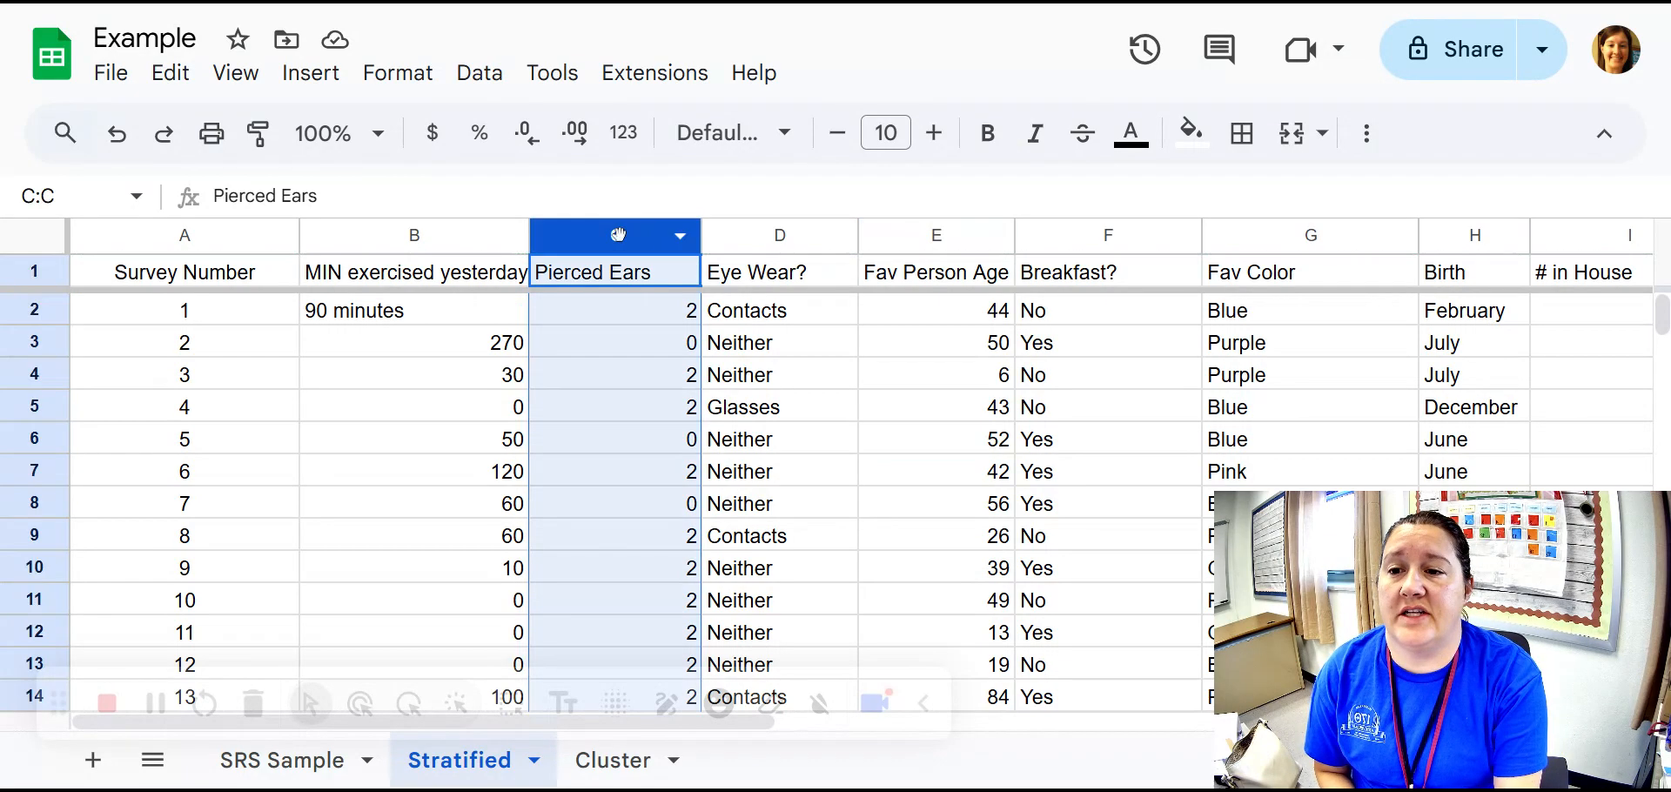
drag(640, 233, 637, 231)
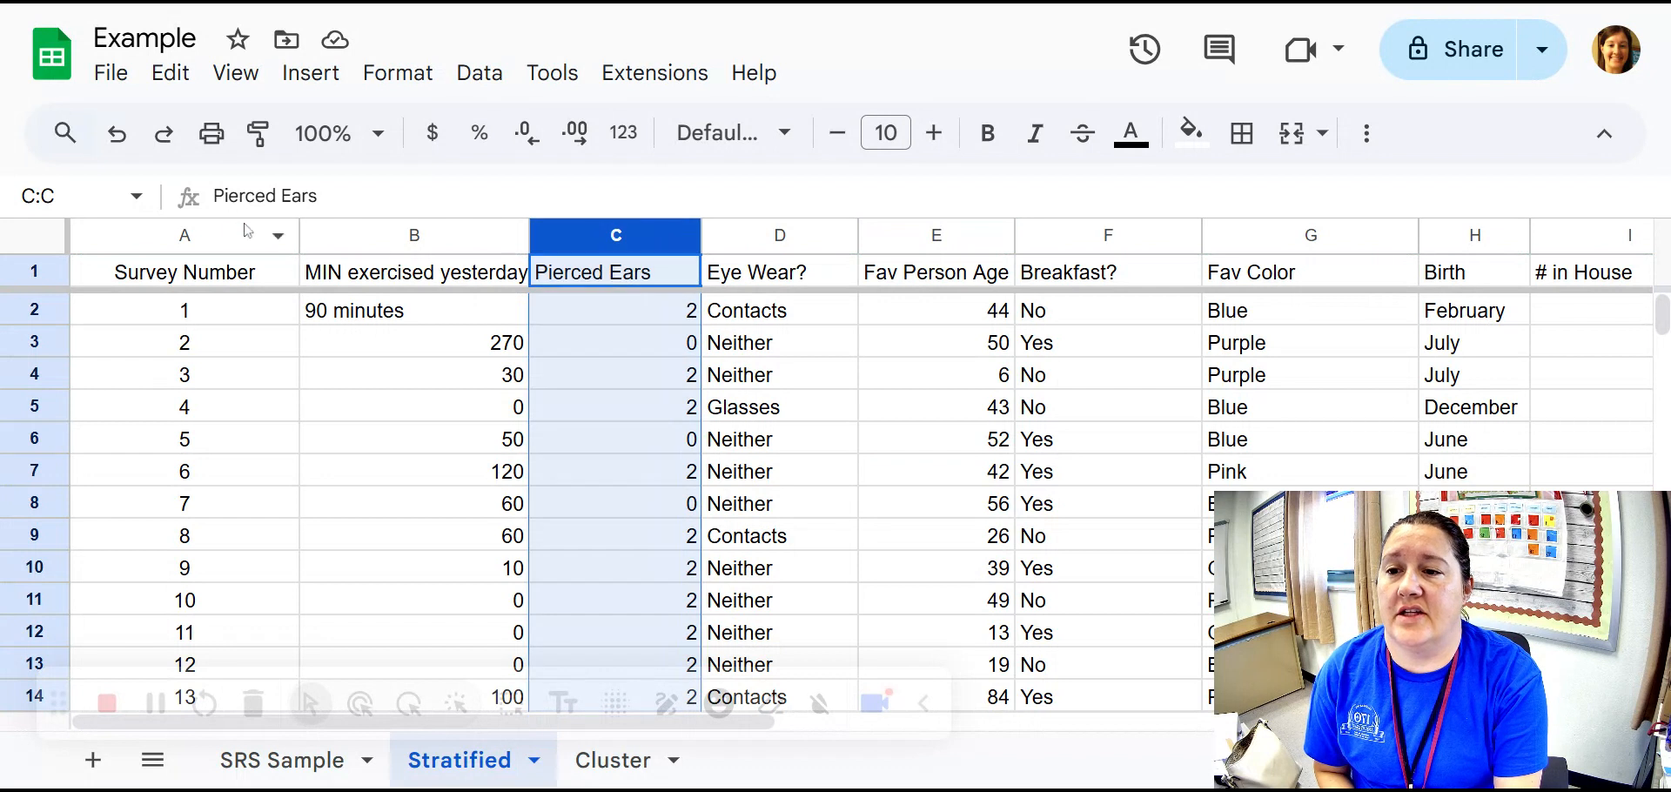
click(277, 231)
drag(277, 231, 628, 281)
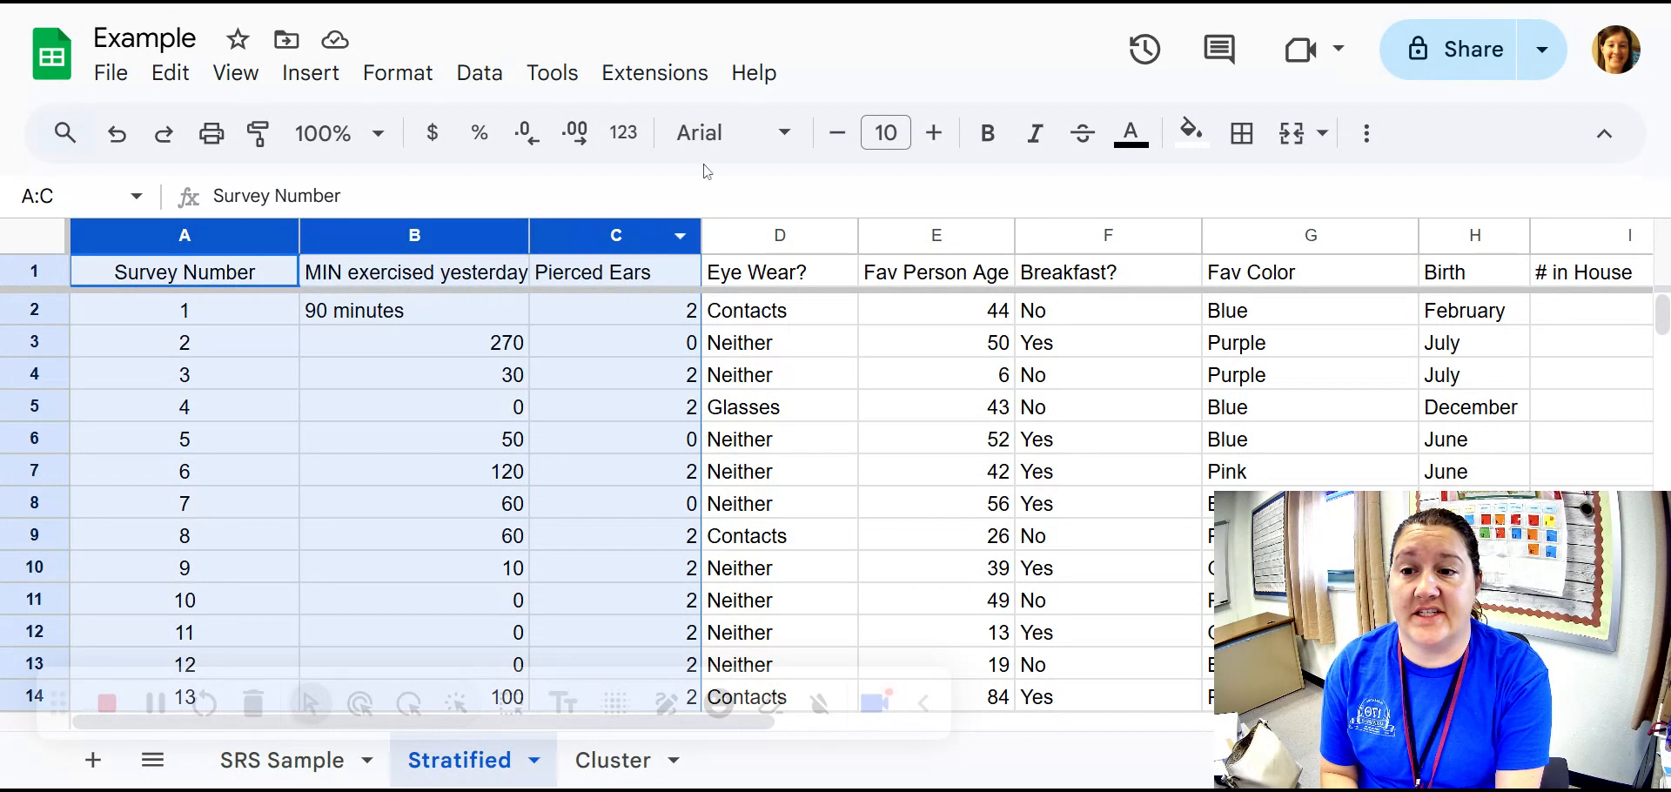
key(Delete)
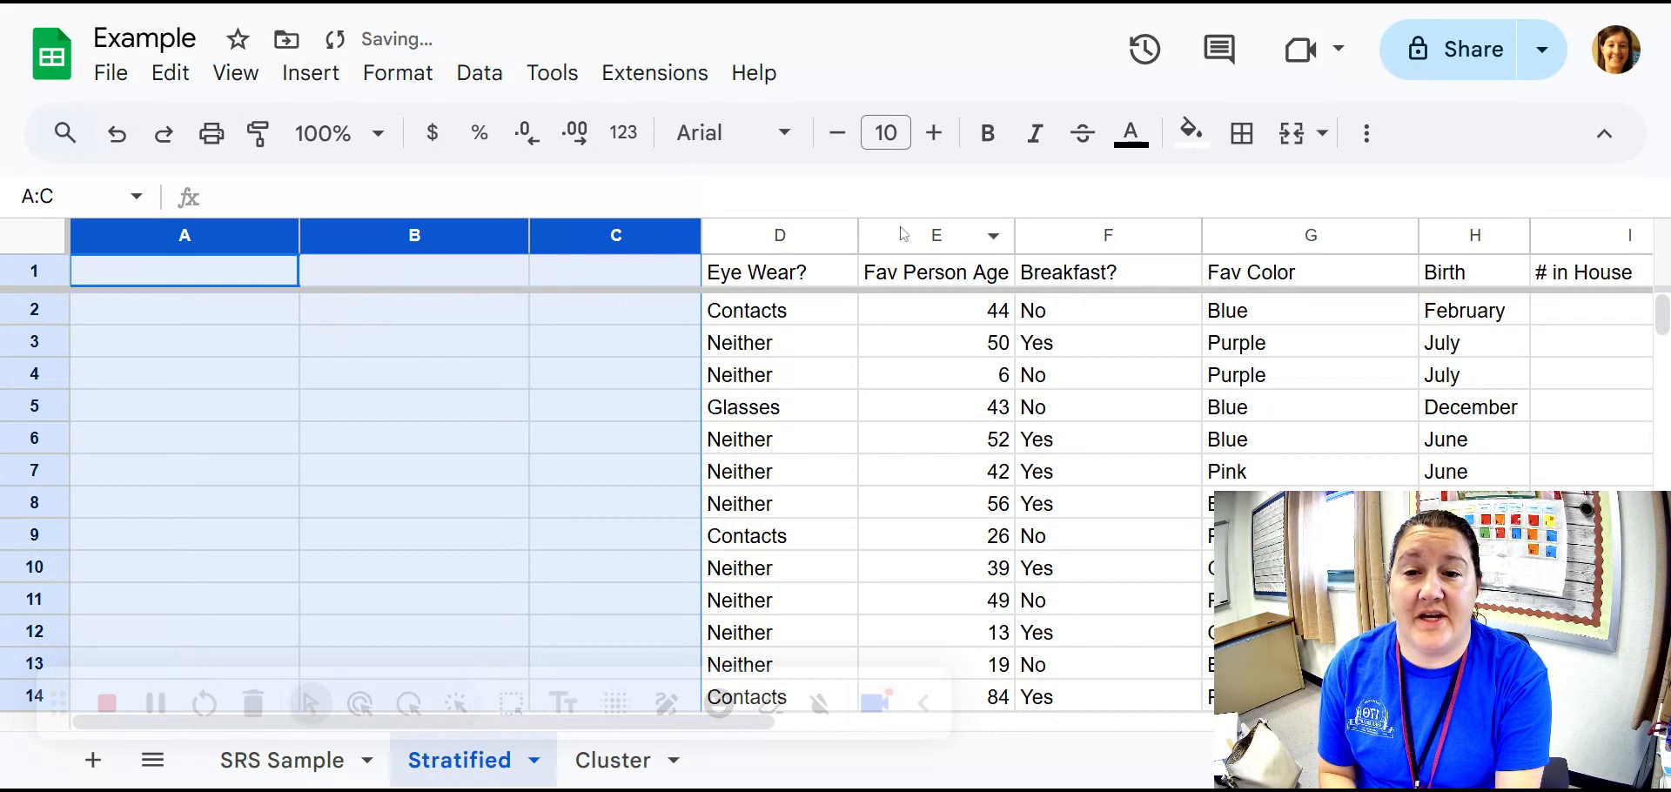
Clear the Fav Person Age column and columns G through L, keeping only Eye Wear? and Breakfast?
click(922, 244)
key(Delete)
drag(1277, 245, 1658, 234)
key(Delete)
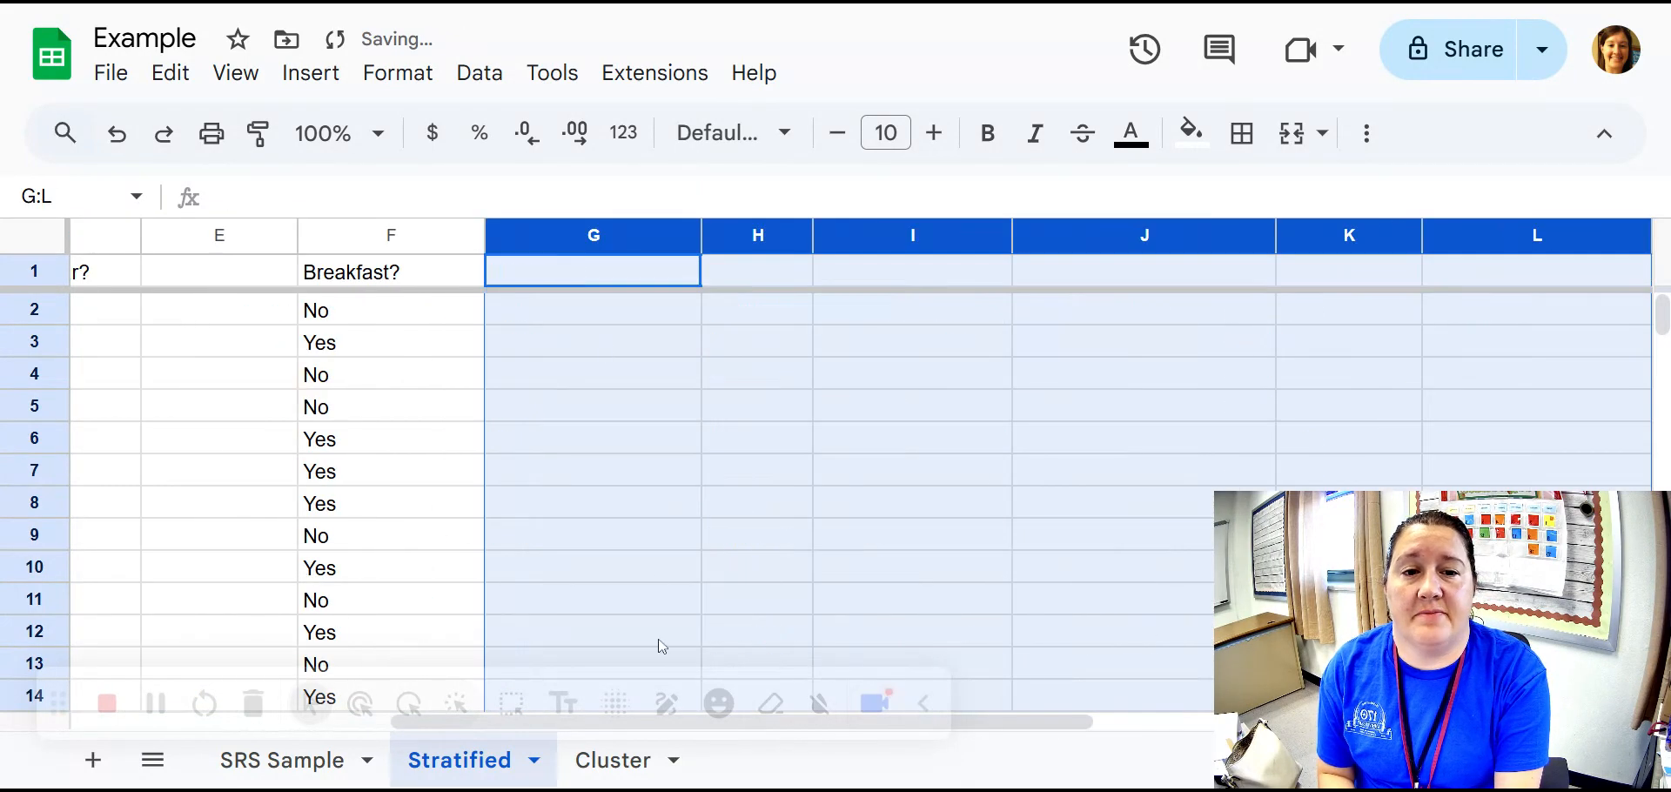
drag(1074, 726, 731, 727)
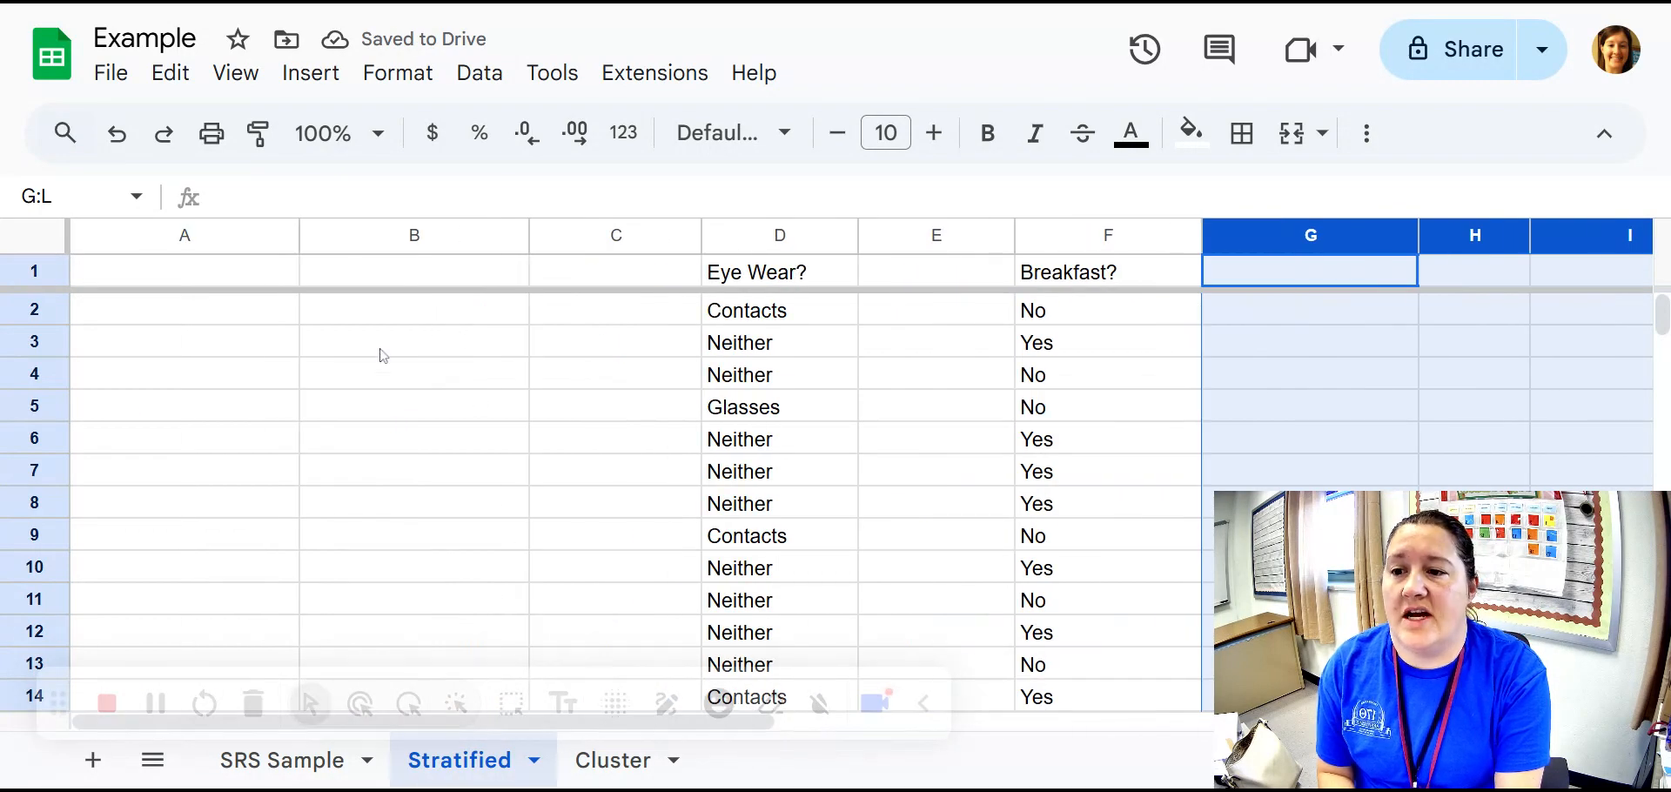
Enter the category labels YES in cell A4 and NO in cell A5
click(186, 344)
click(184, 372)
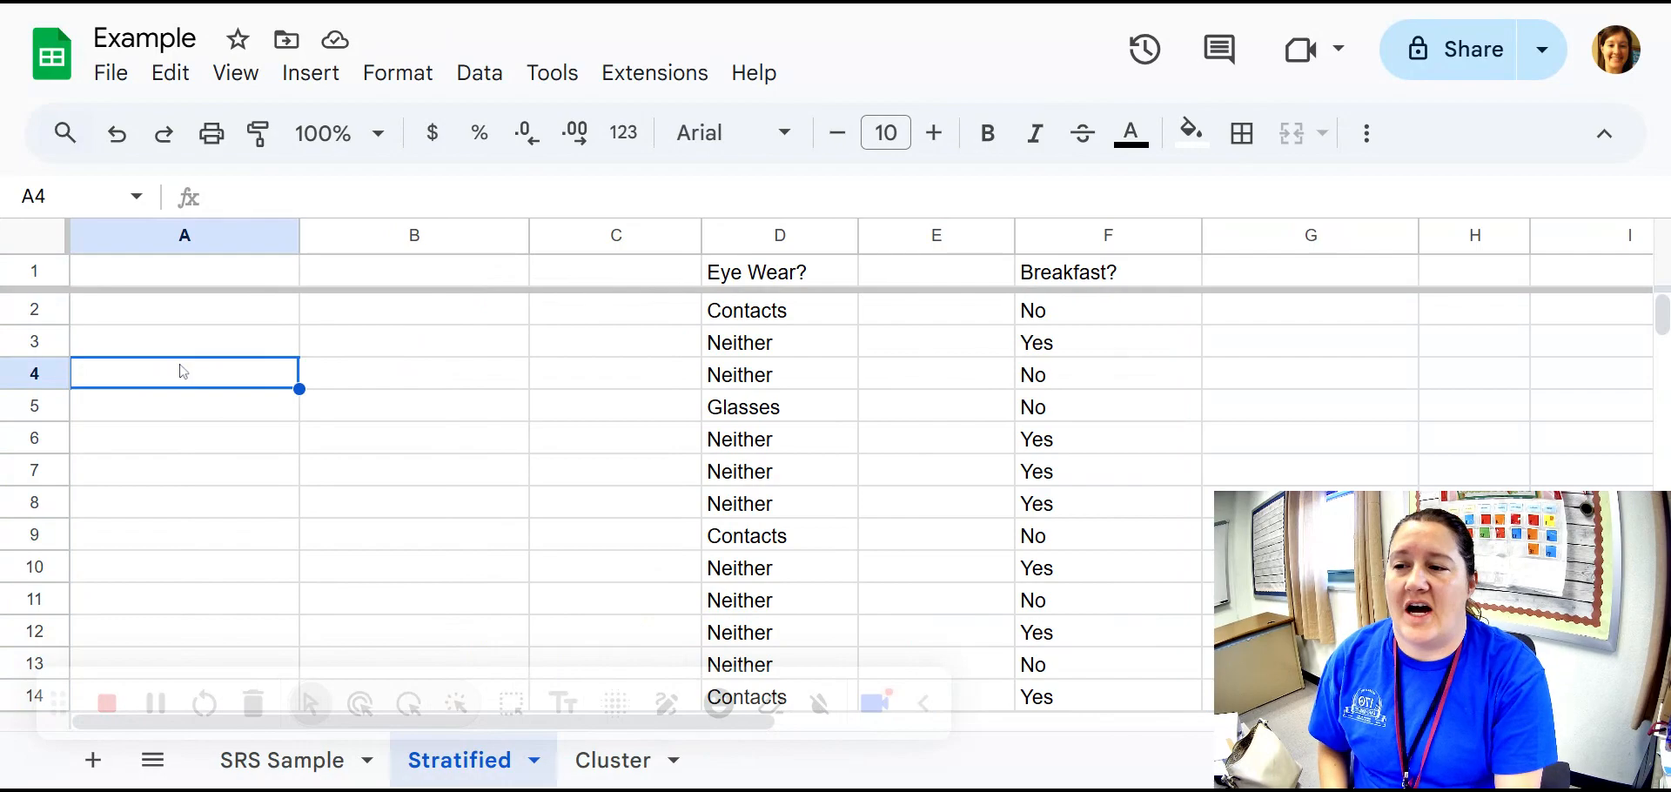
text(YES)
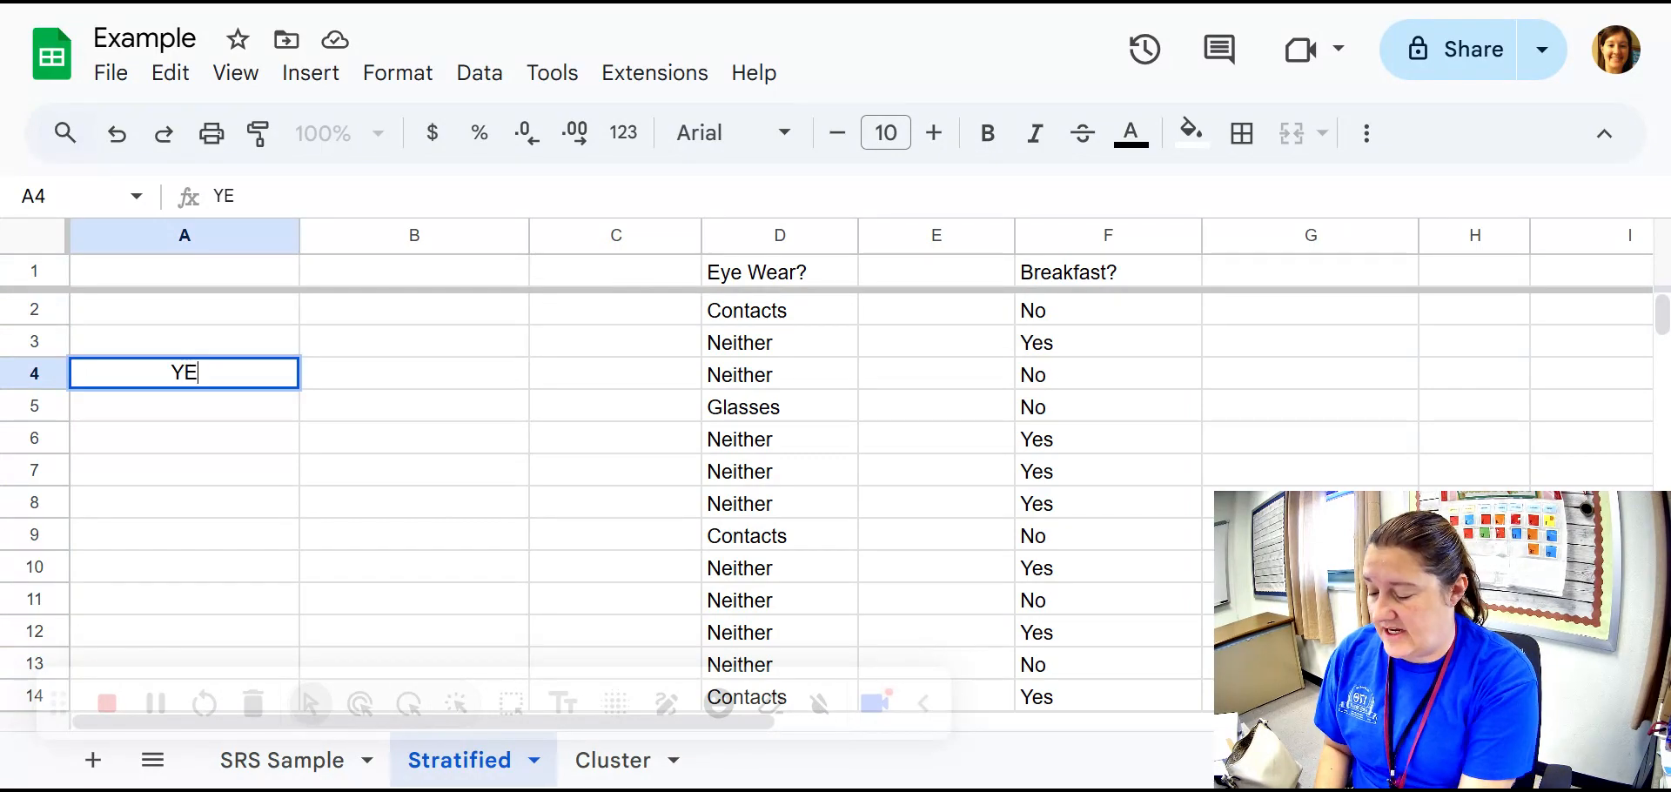
key(Return)
text(NO)
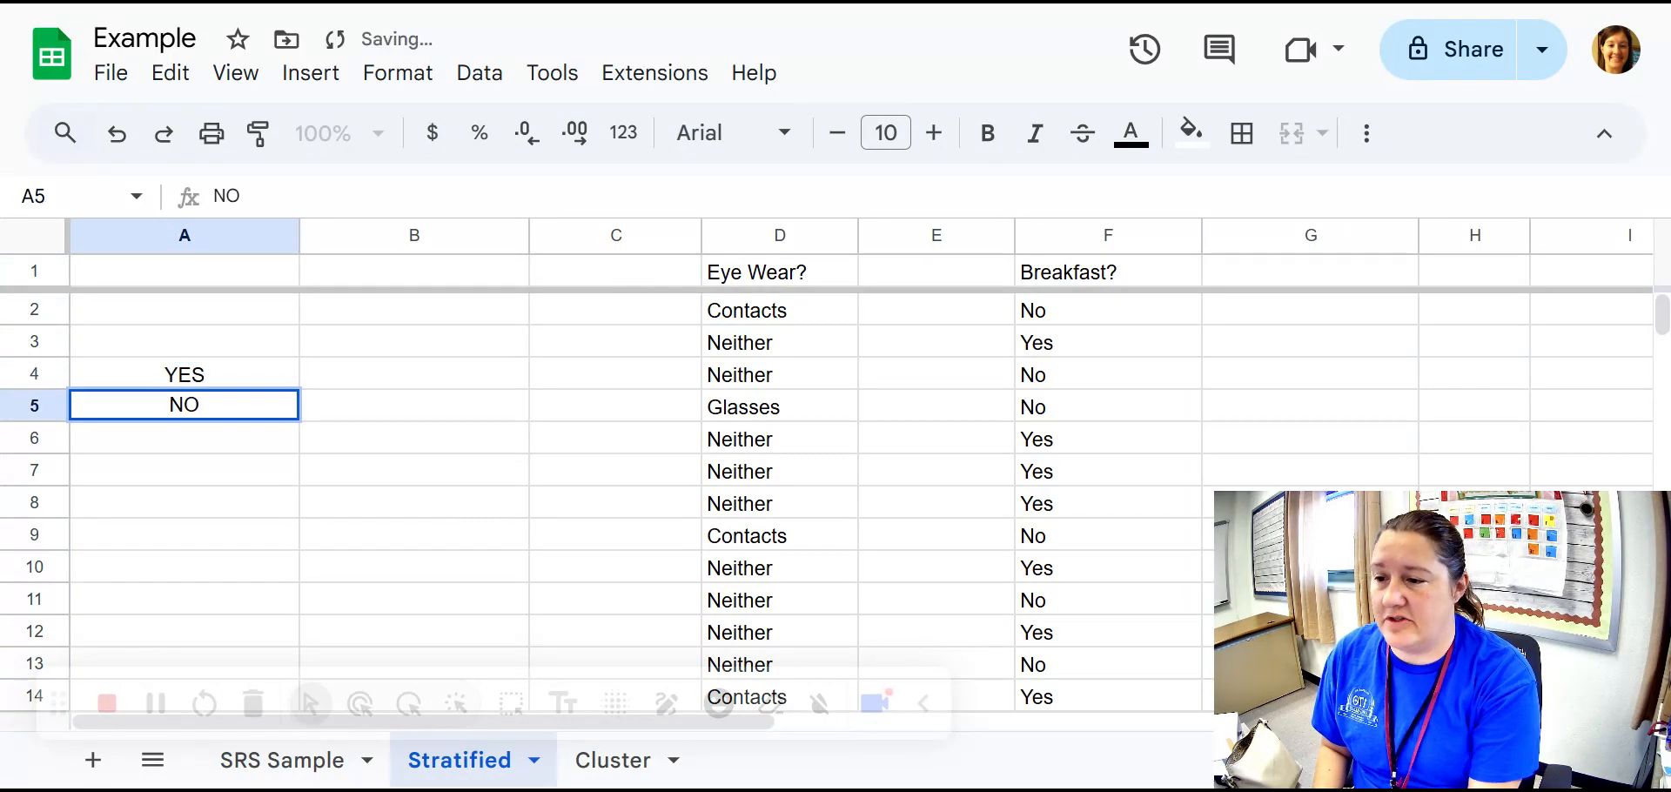
In cell B4, count the Yes breakfast answers with the formula =countif(F2:F31,"yes")
key(Right)
key(Up)
text(=countif)
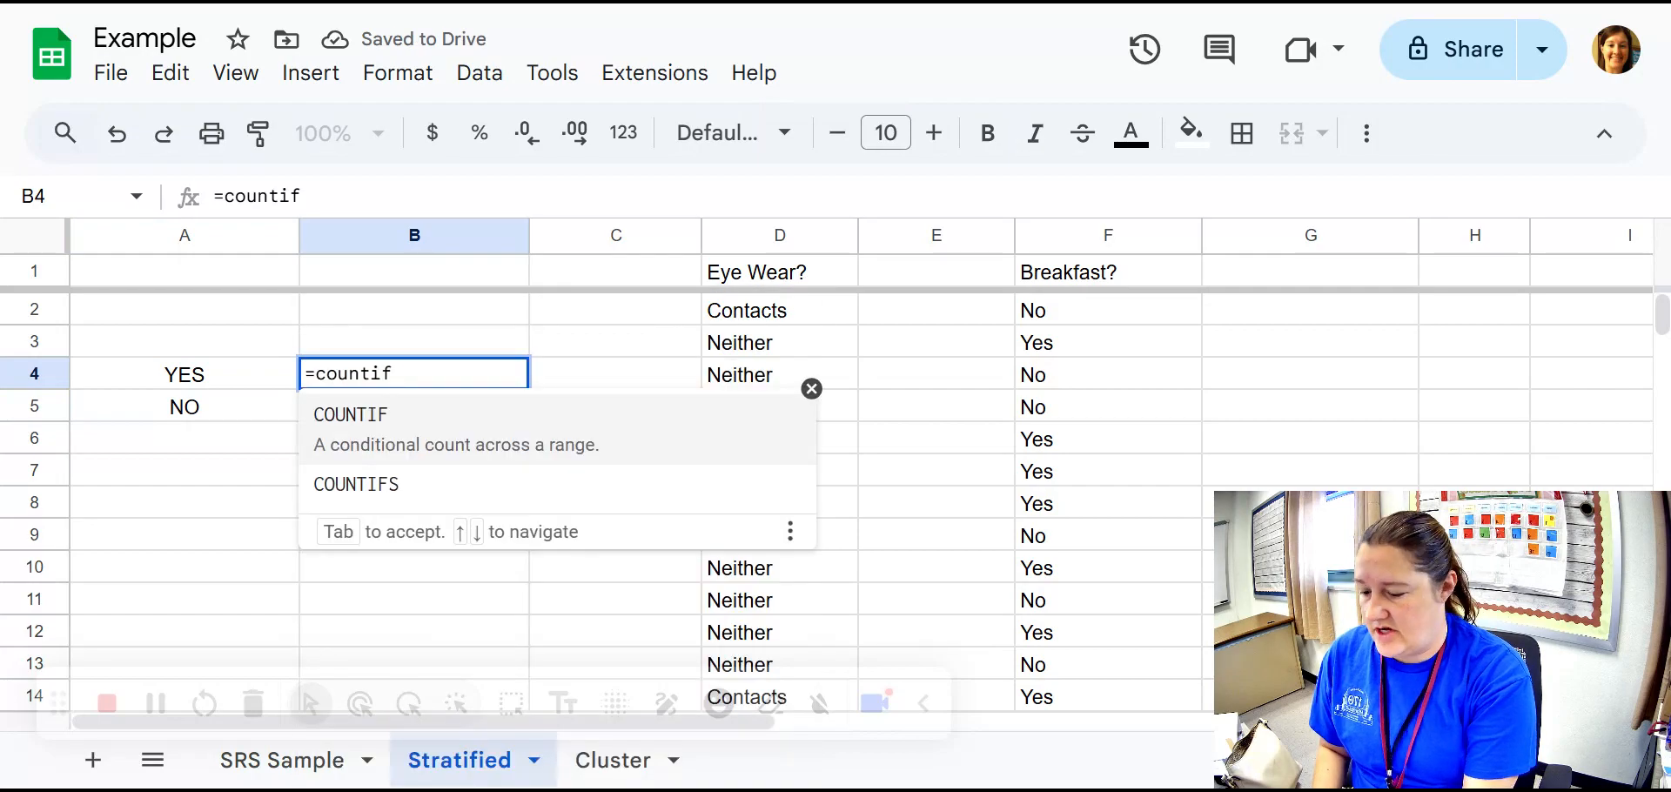
text(()
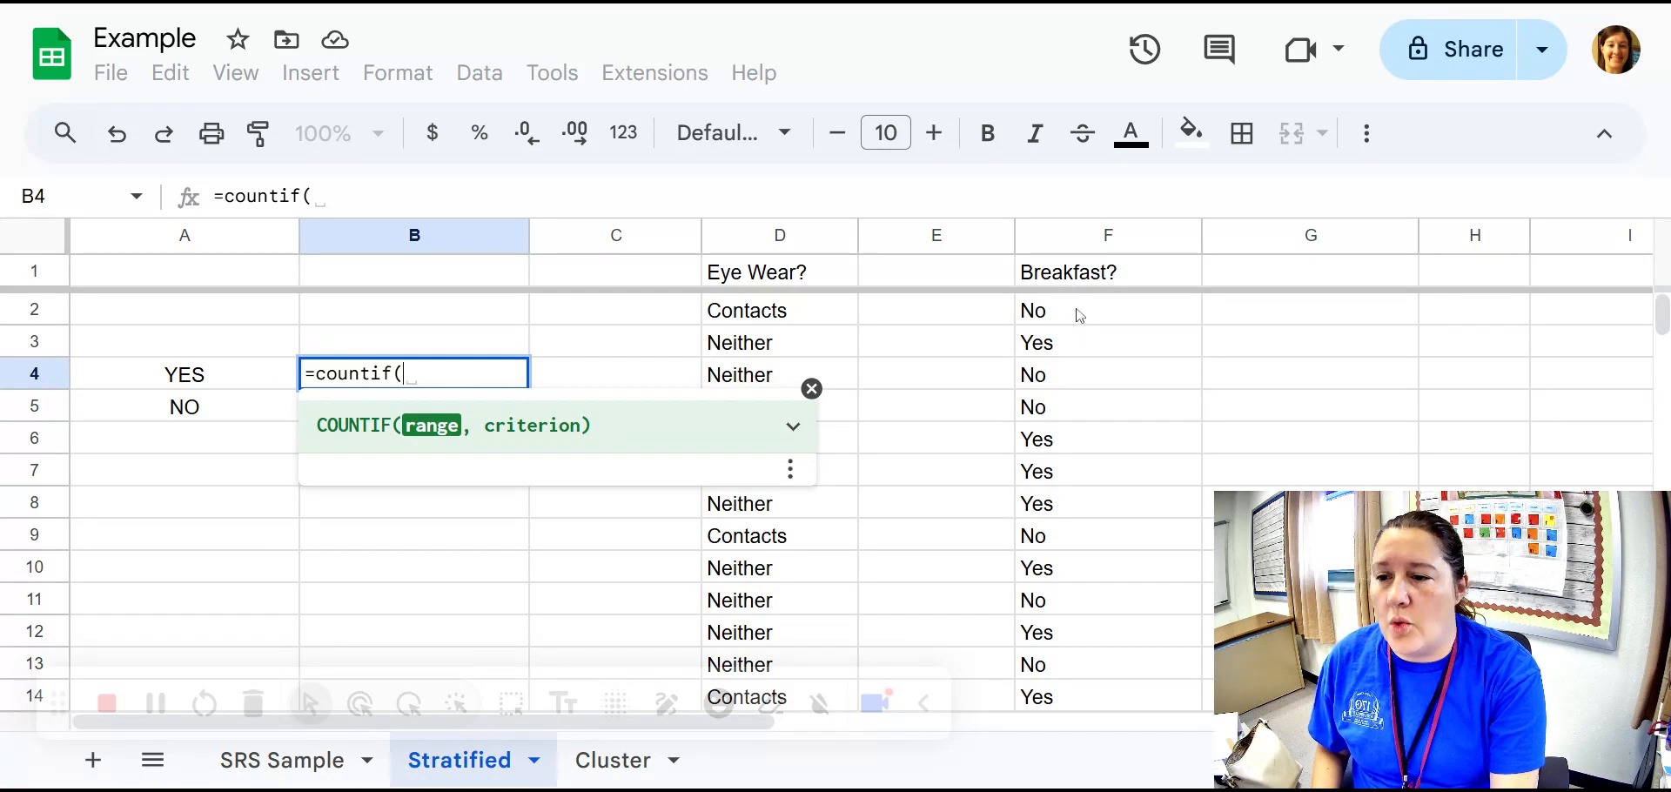
text(F2)
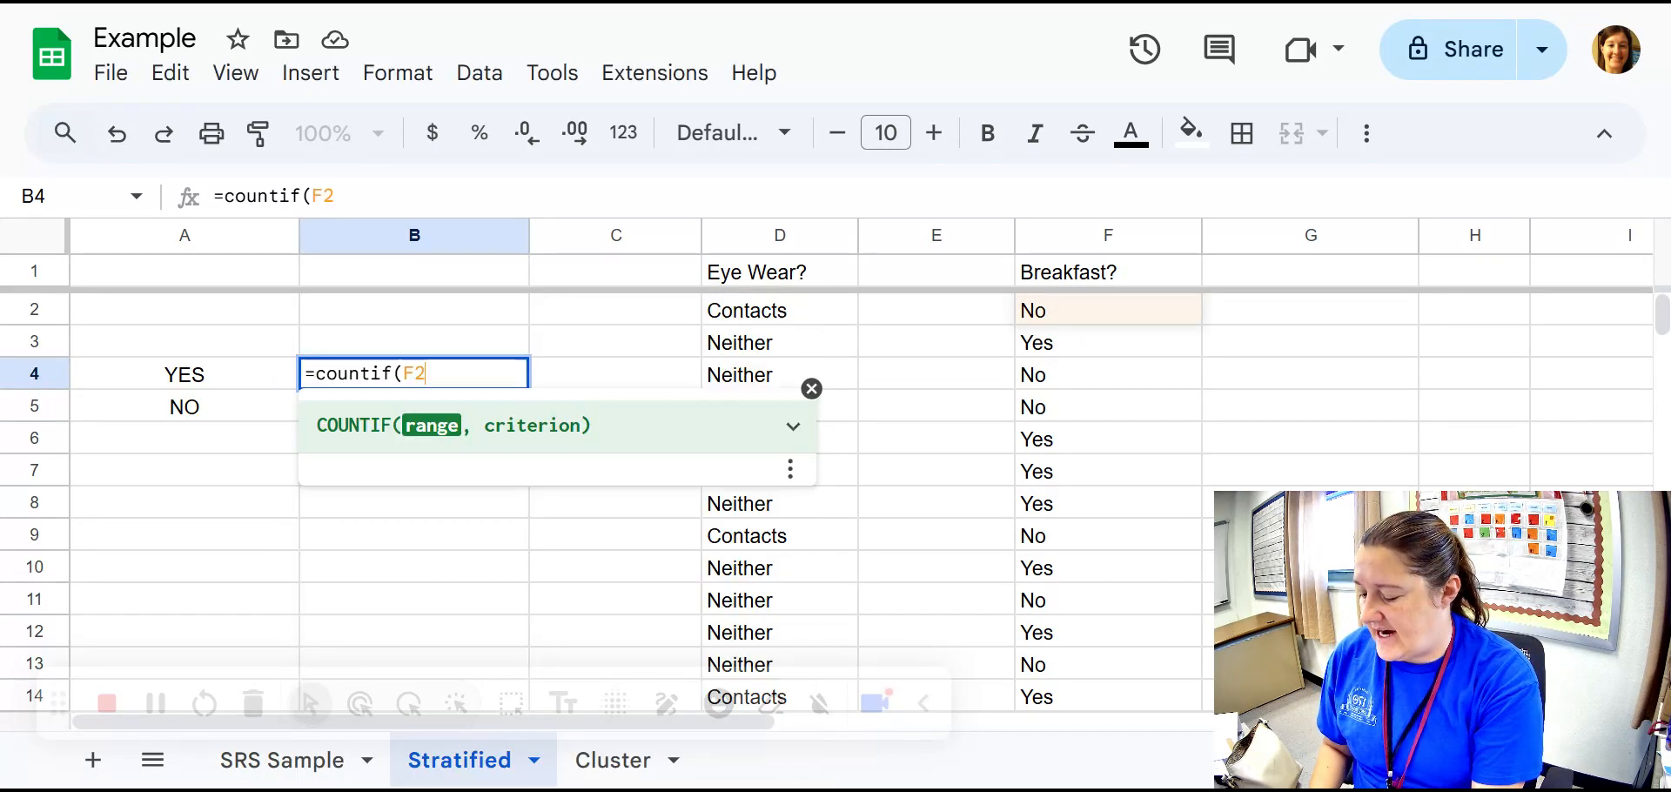
text(:F31)
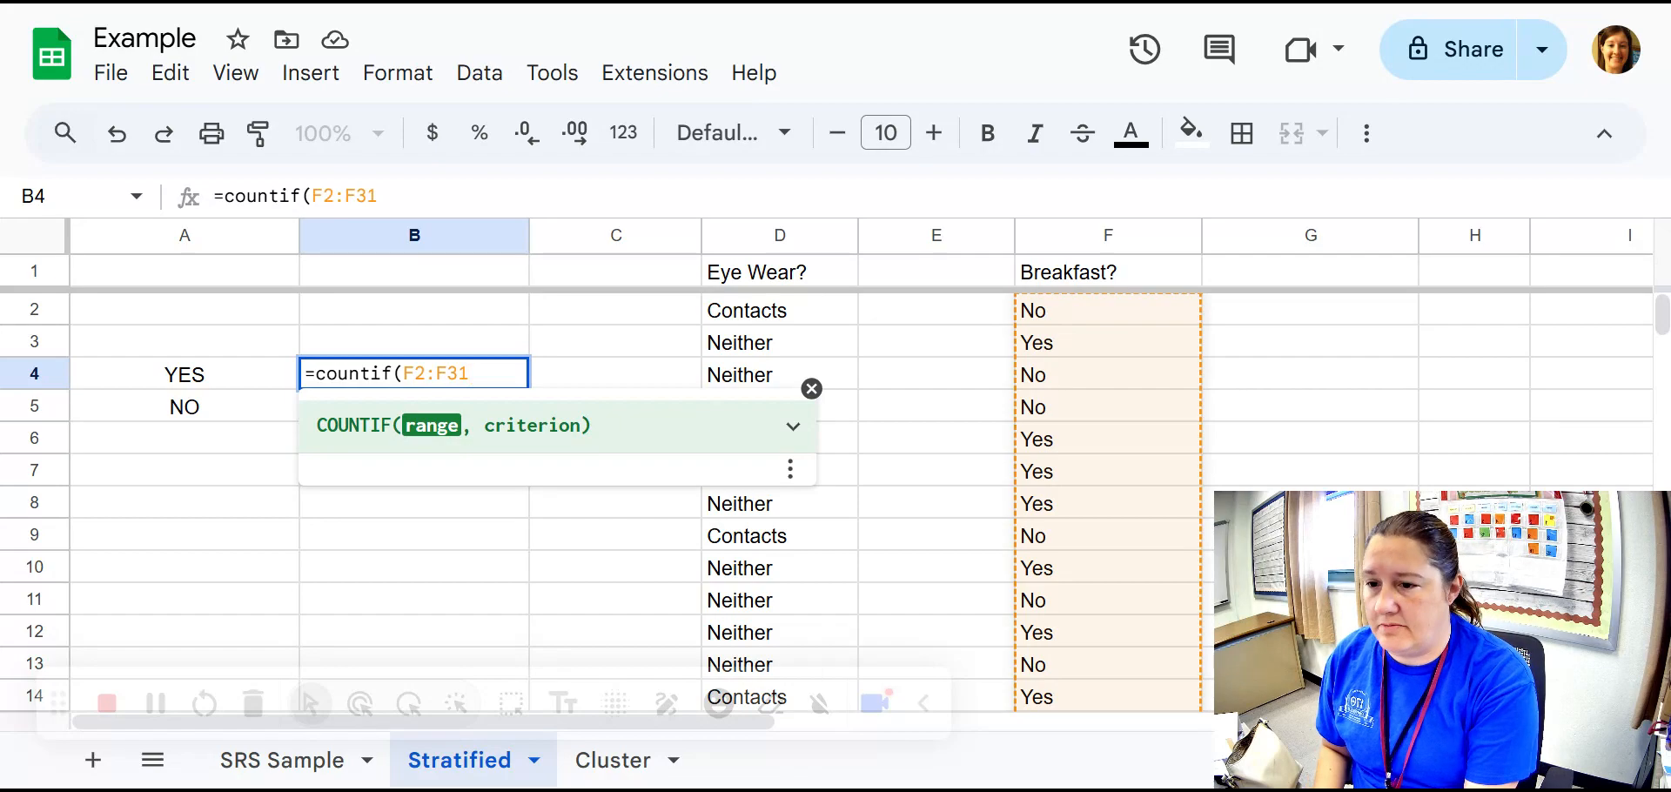
text(, ")
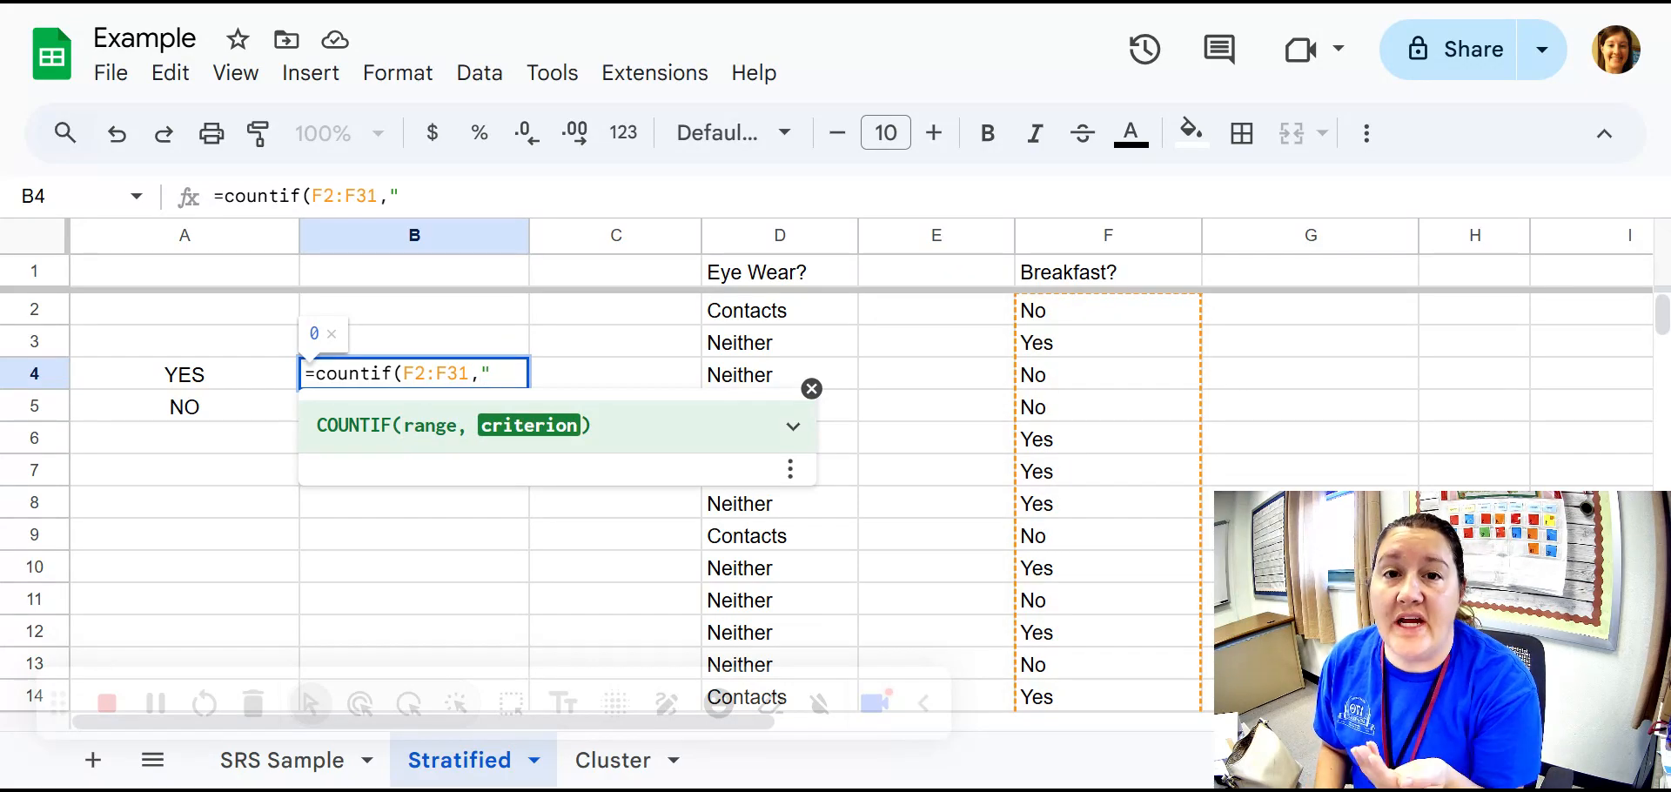
text(yes")
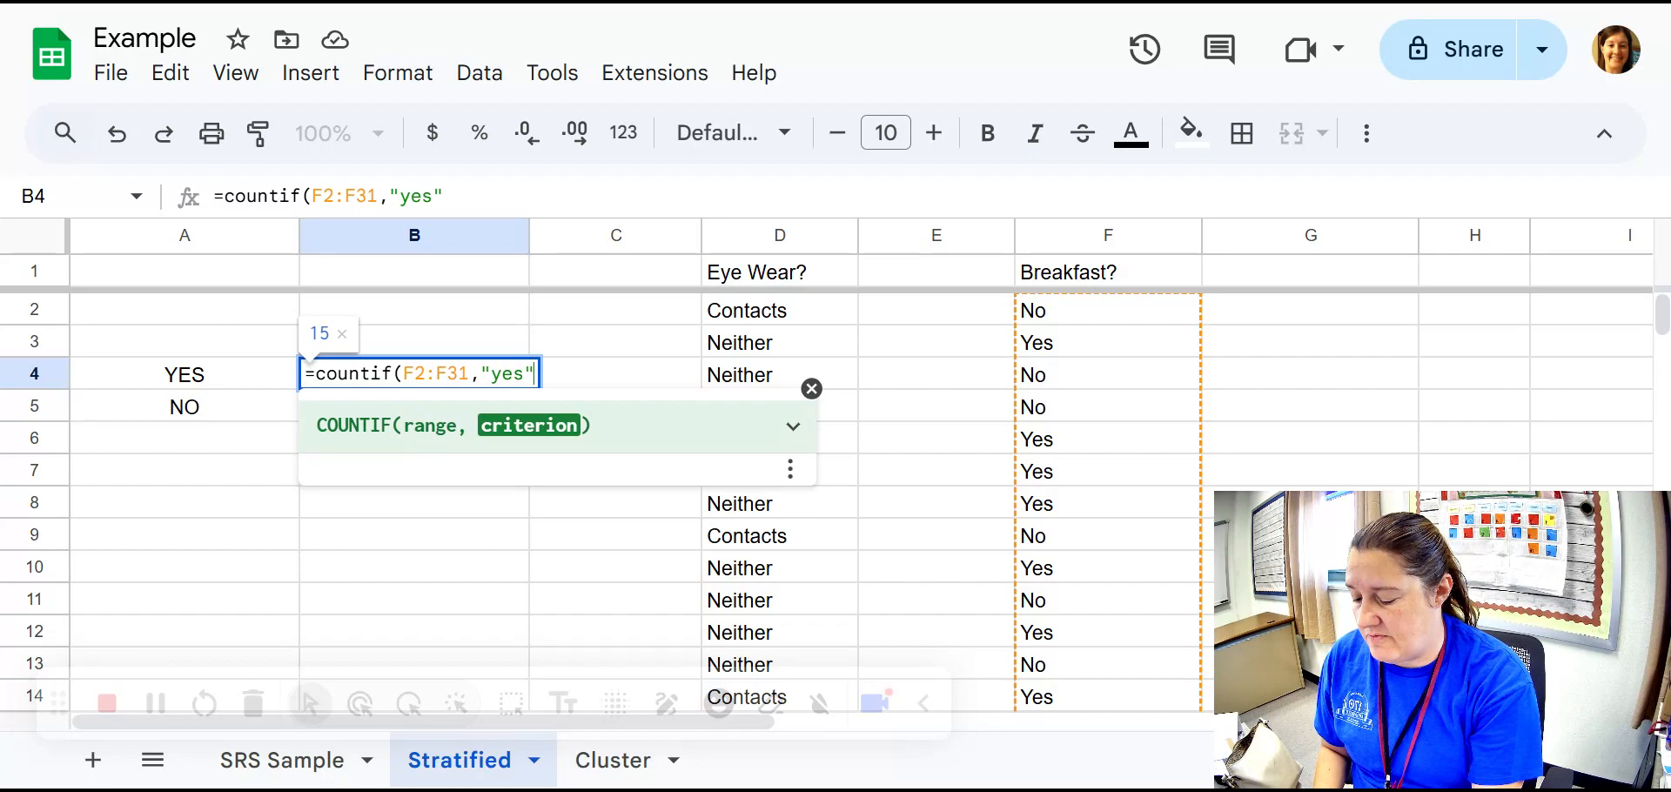
text())
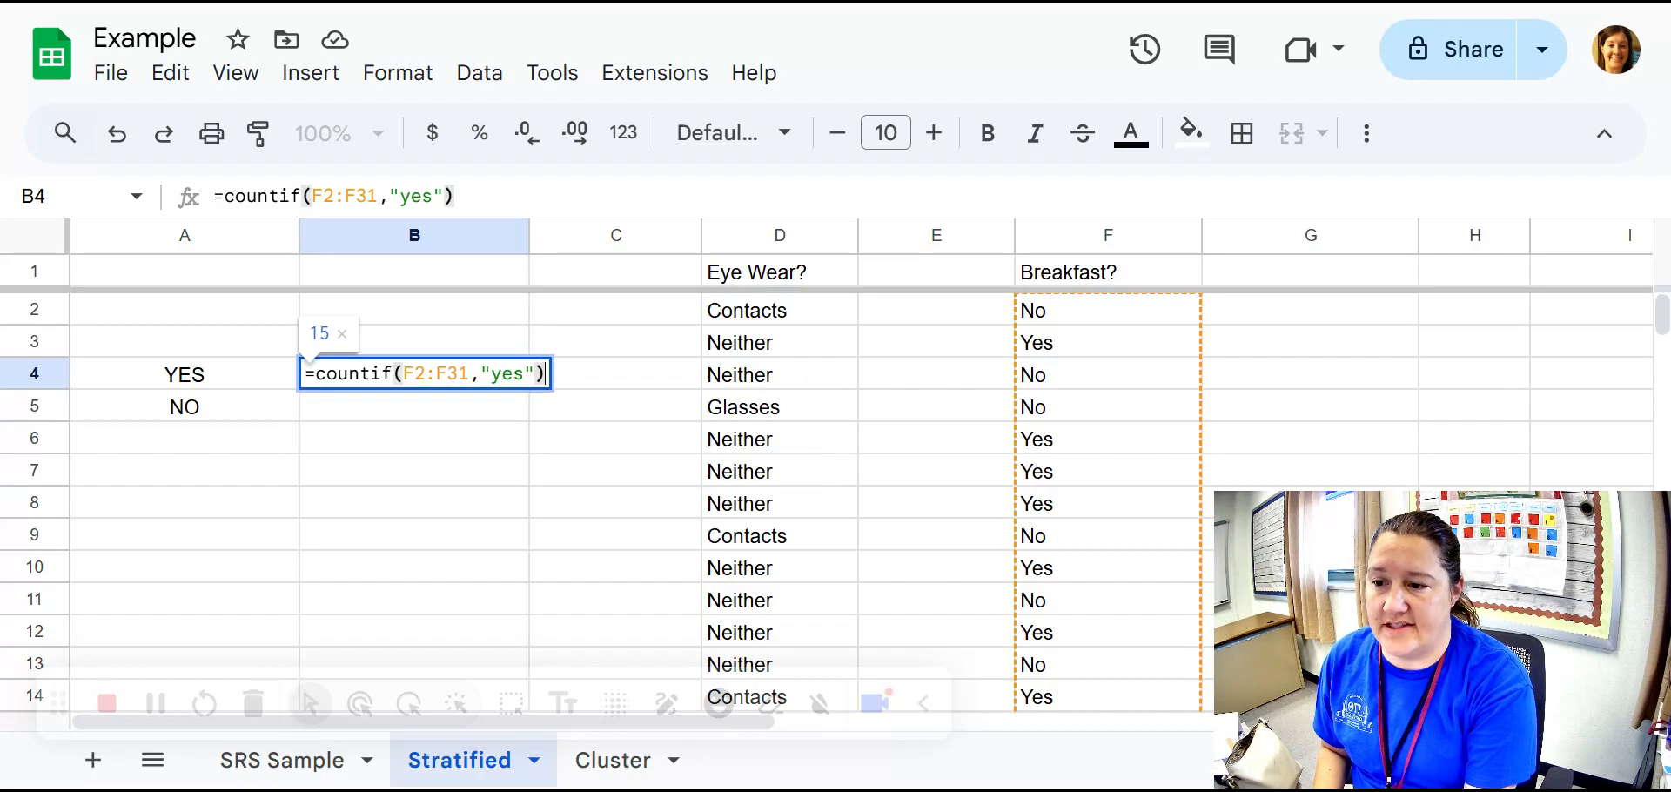
key(Return)
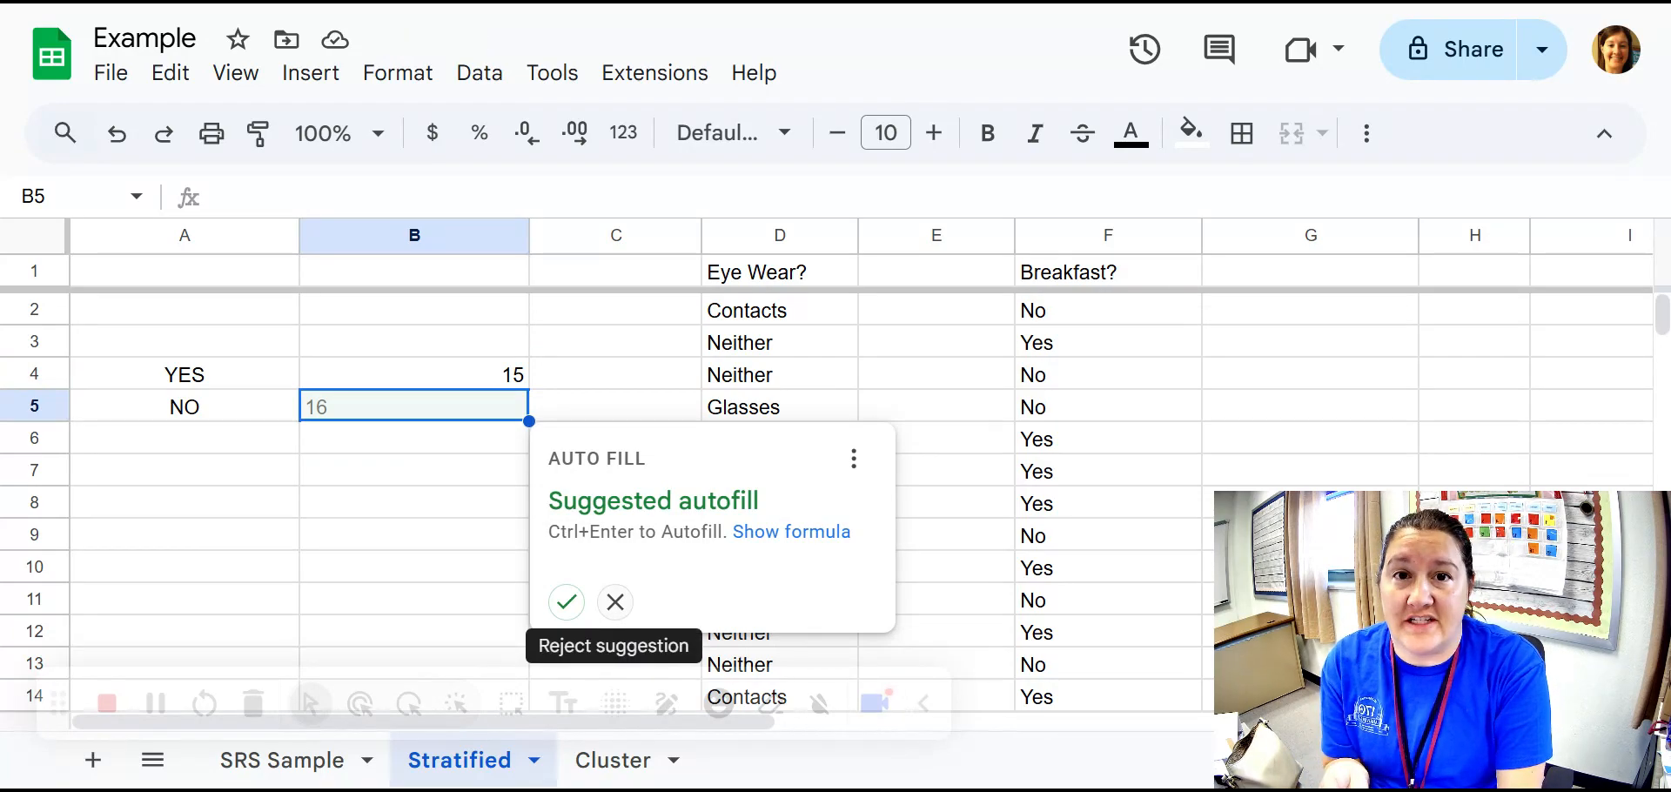
Reject the suggested autofill and count the No breakfast answers in cell B5 with =countif(F2:F31,"no")
click(615, 602)
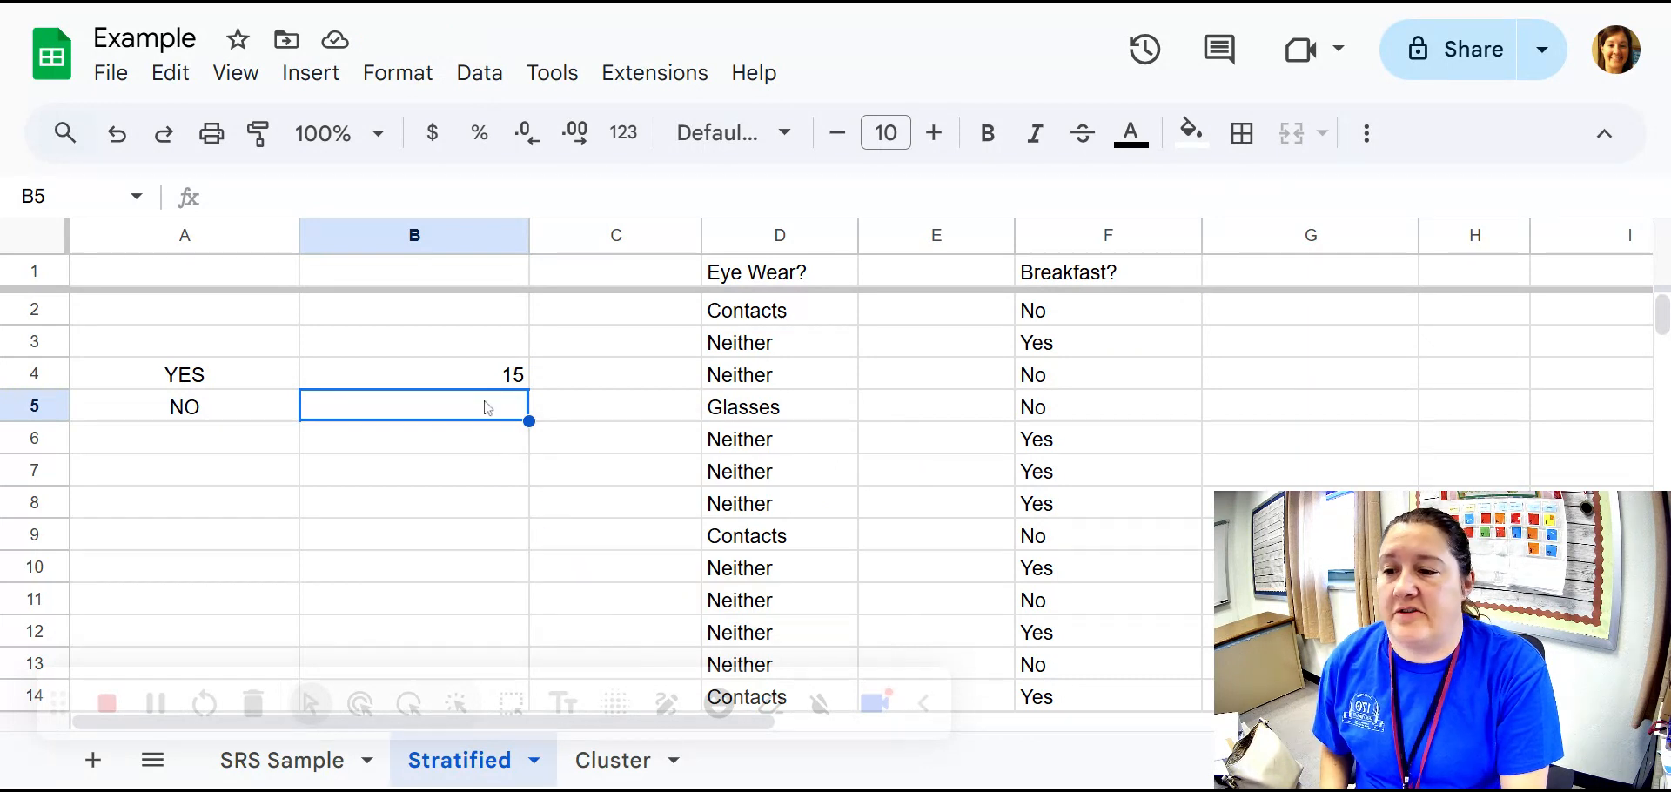
text(=countif)
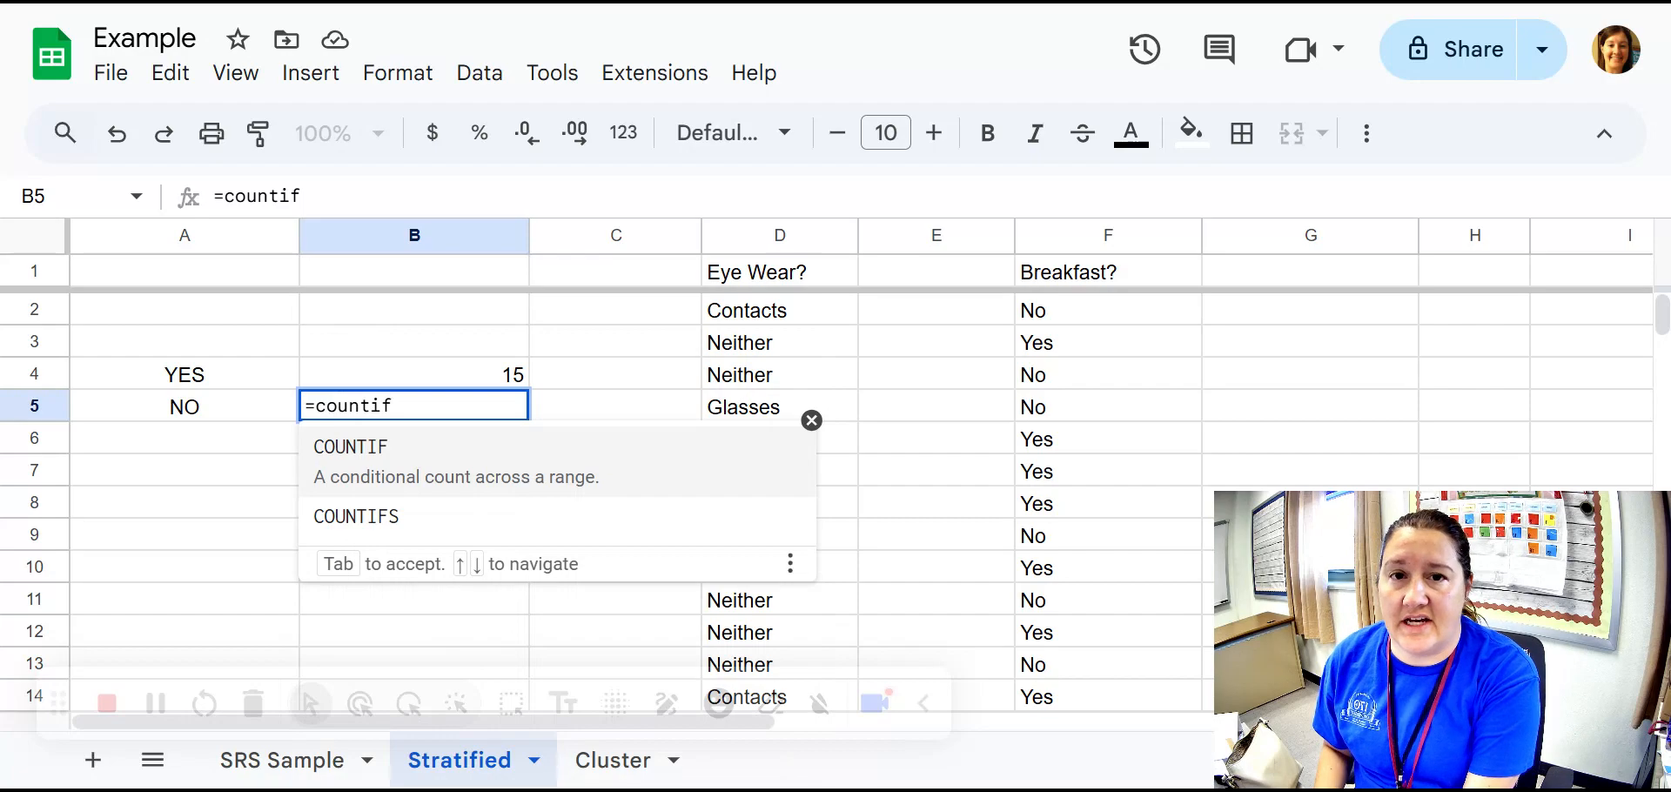
text((F2:F)
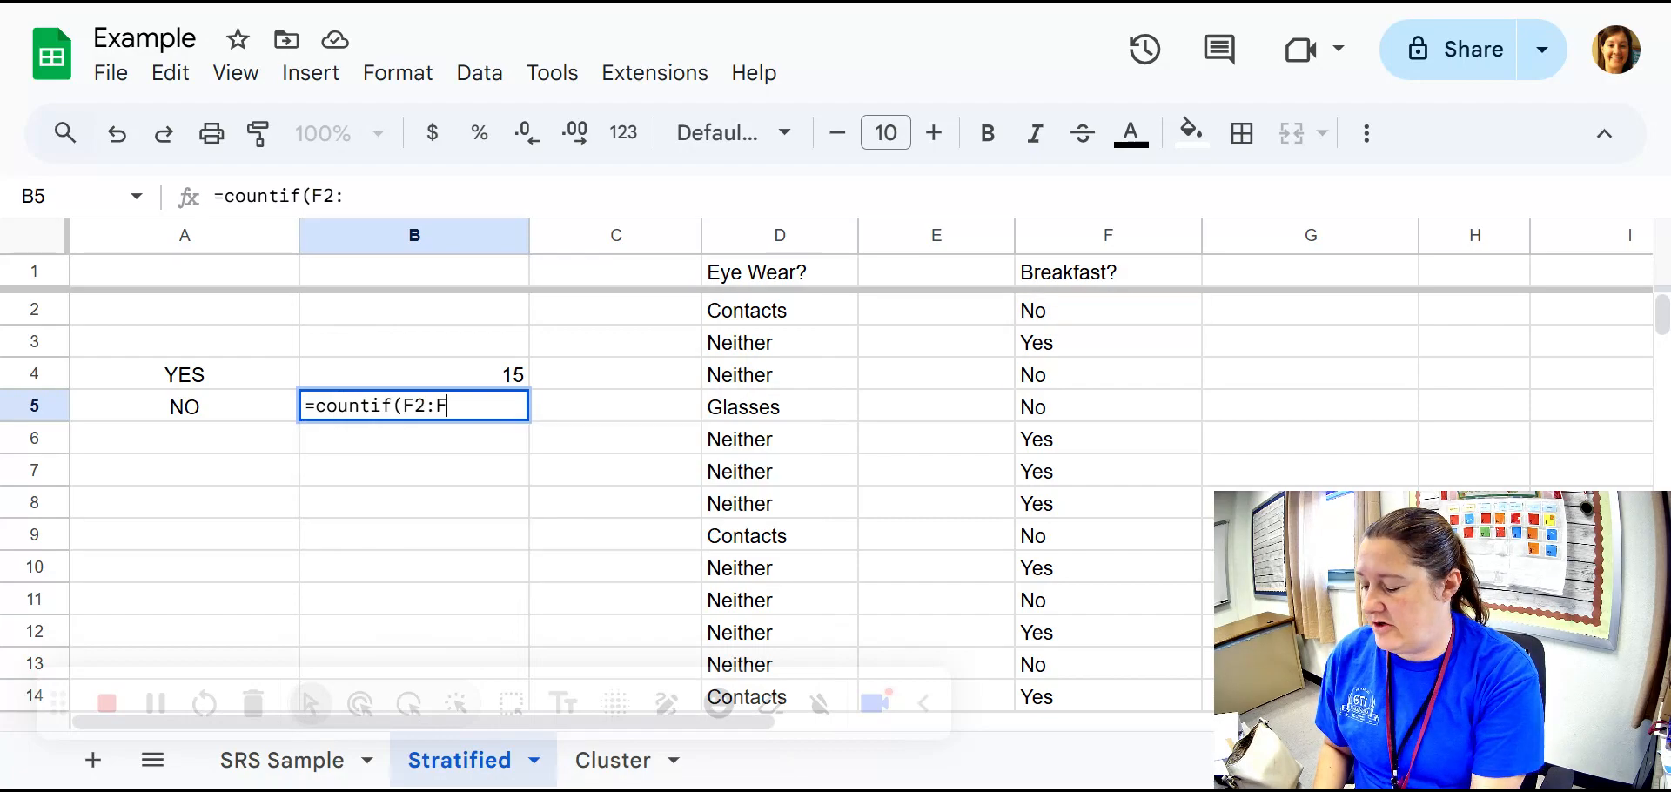
text(31, )
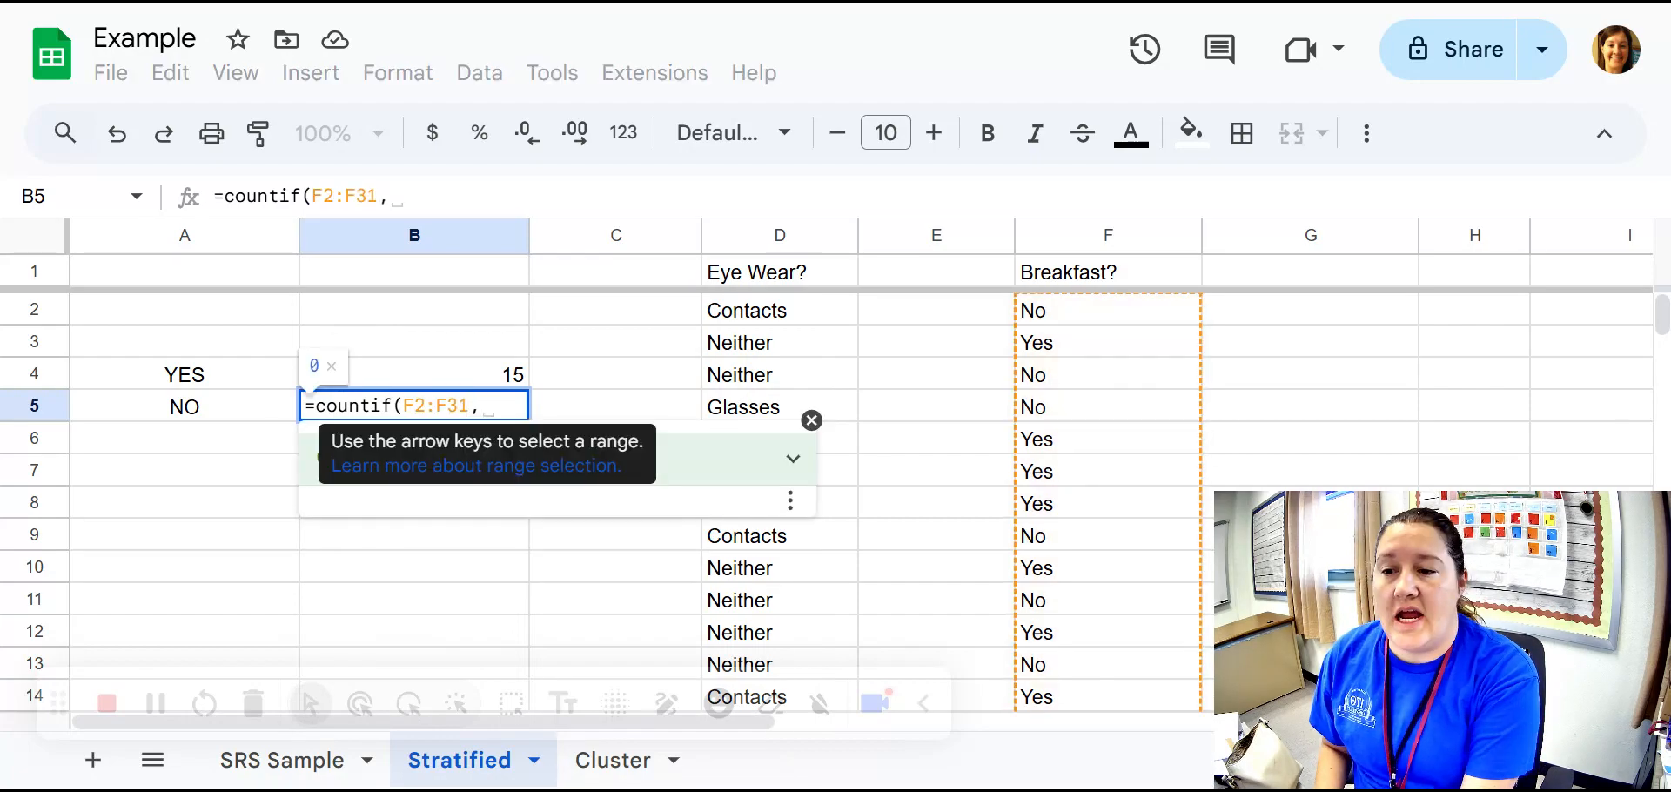
text("n)
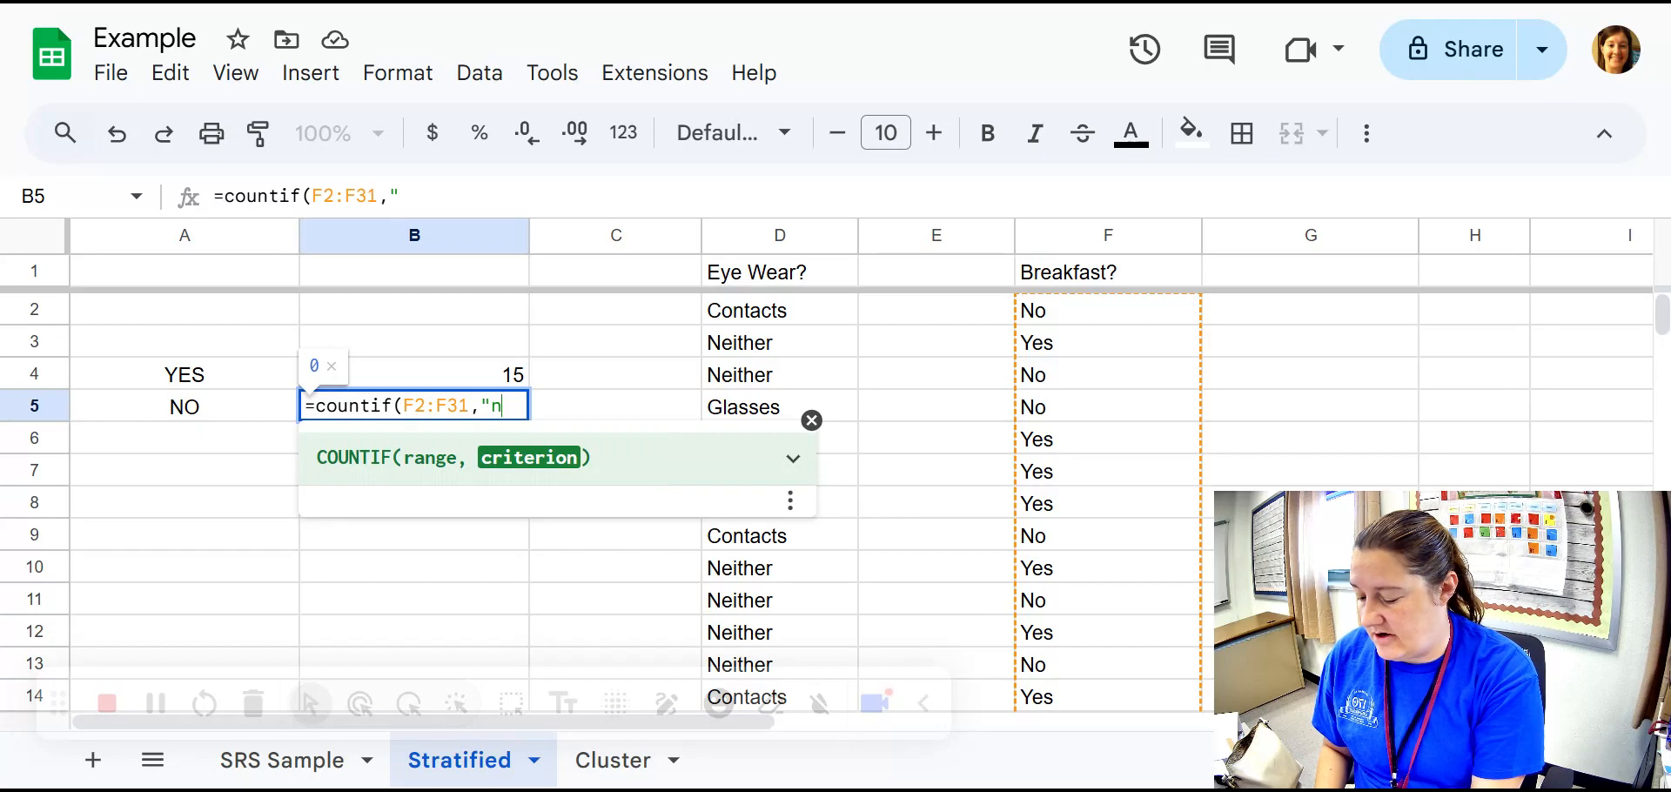
text(o"))
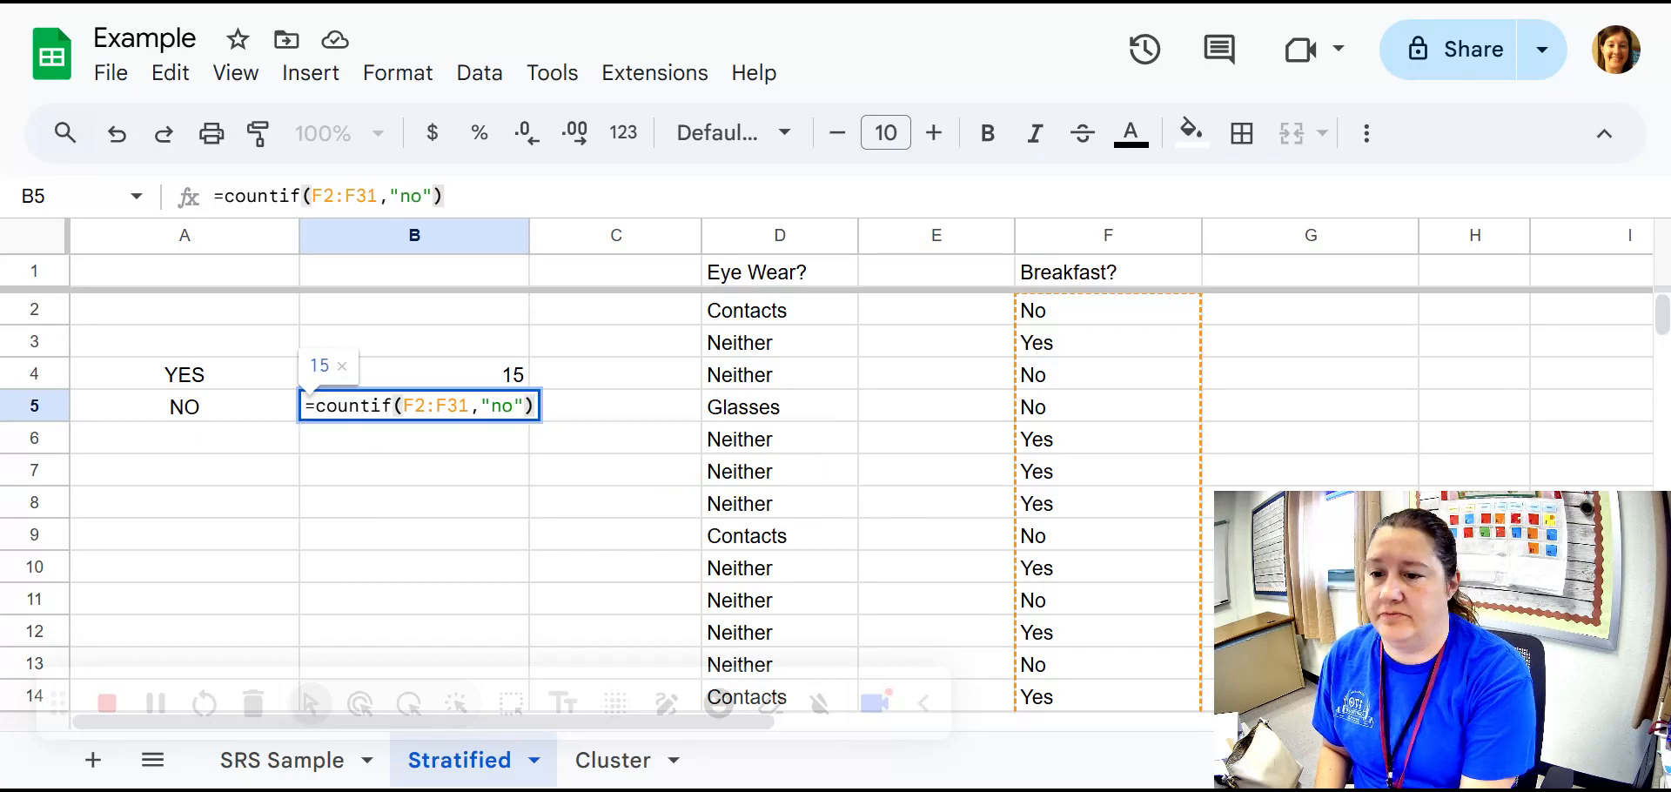
key(Return)
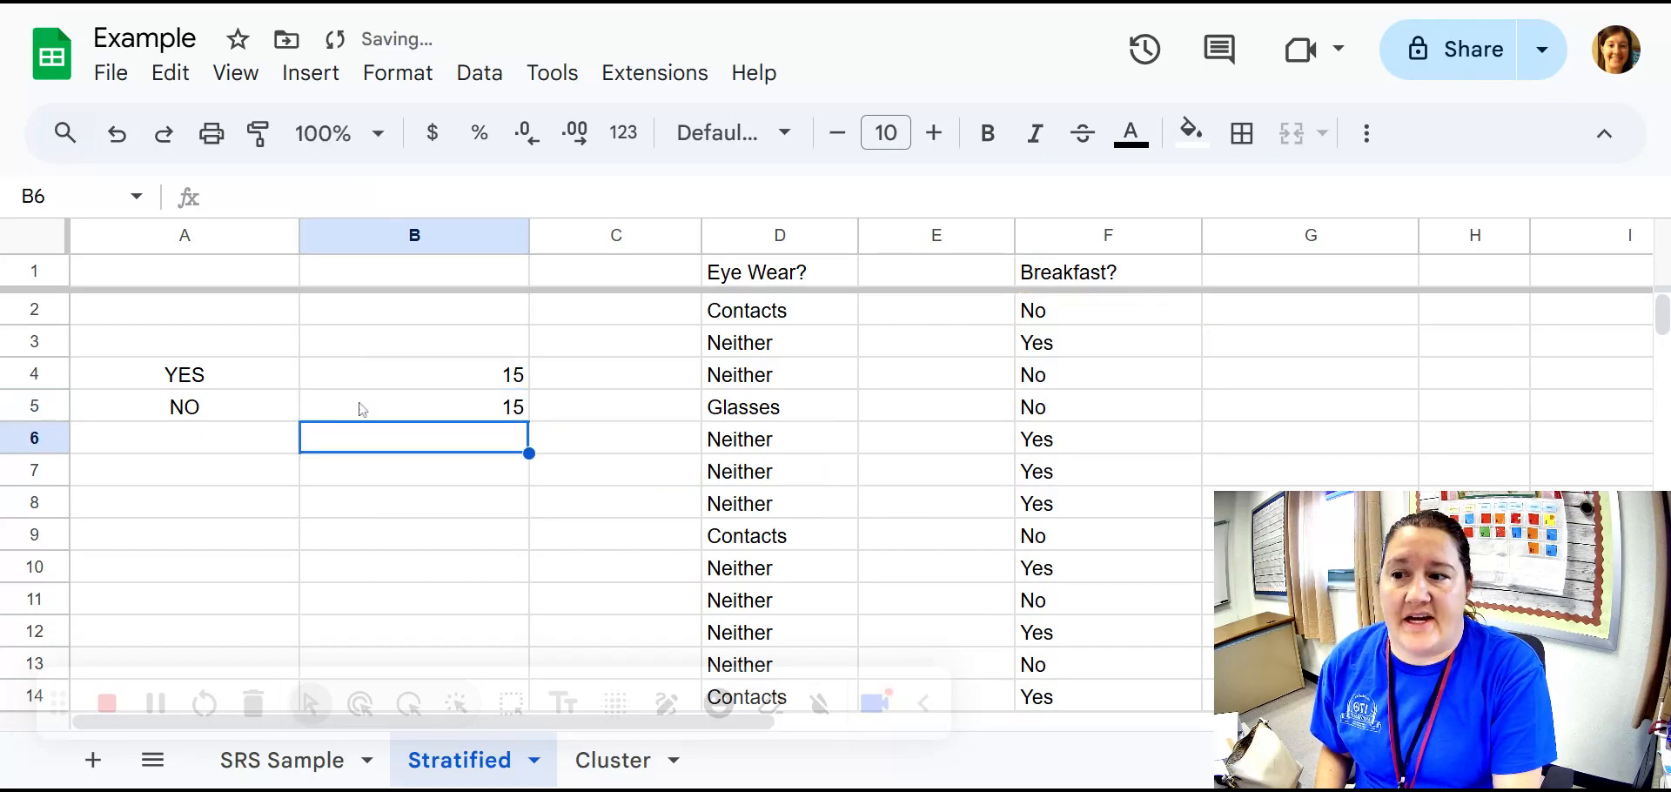
Insert a chart from the YES and NO counts in A4:B5 and choose the standard pie chart type
drag(209, 374, 406, 416)
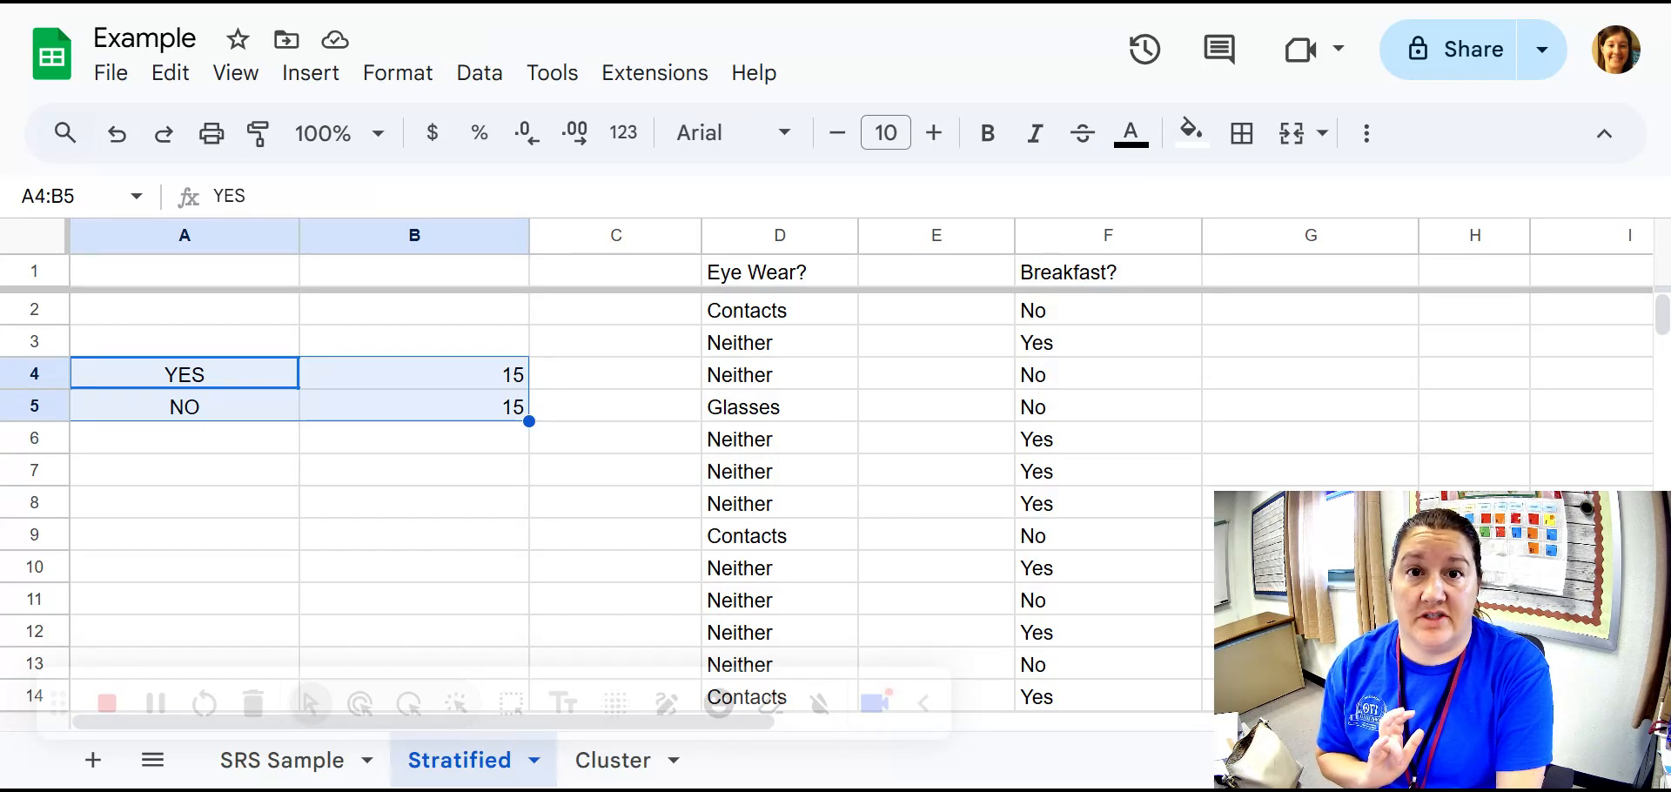
click(302, 80)
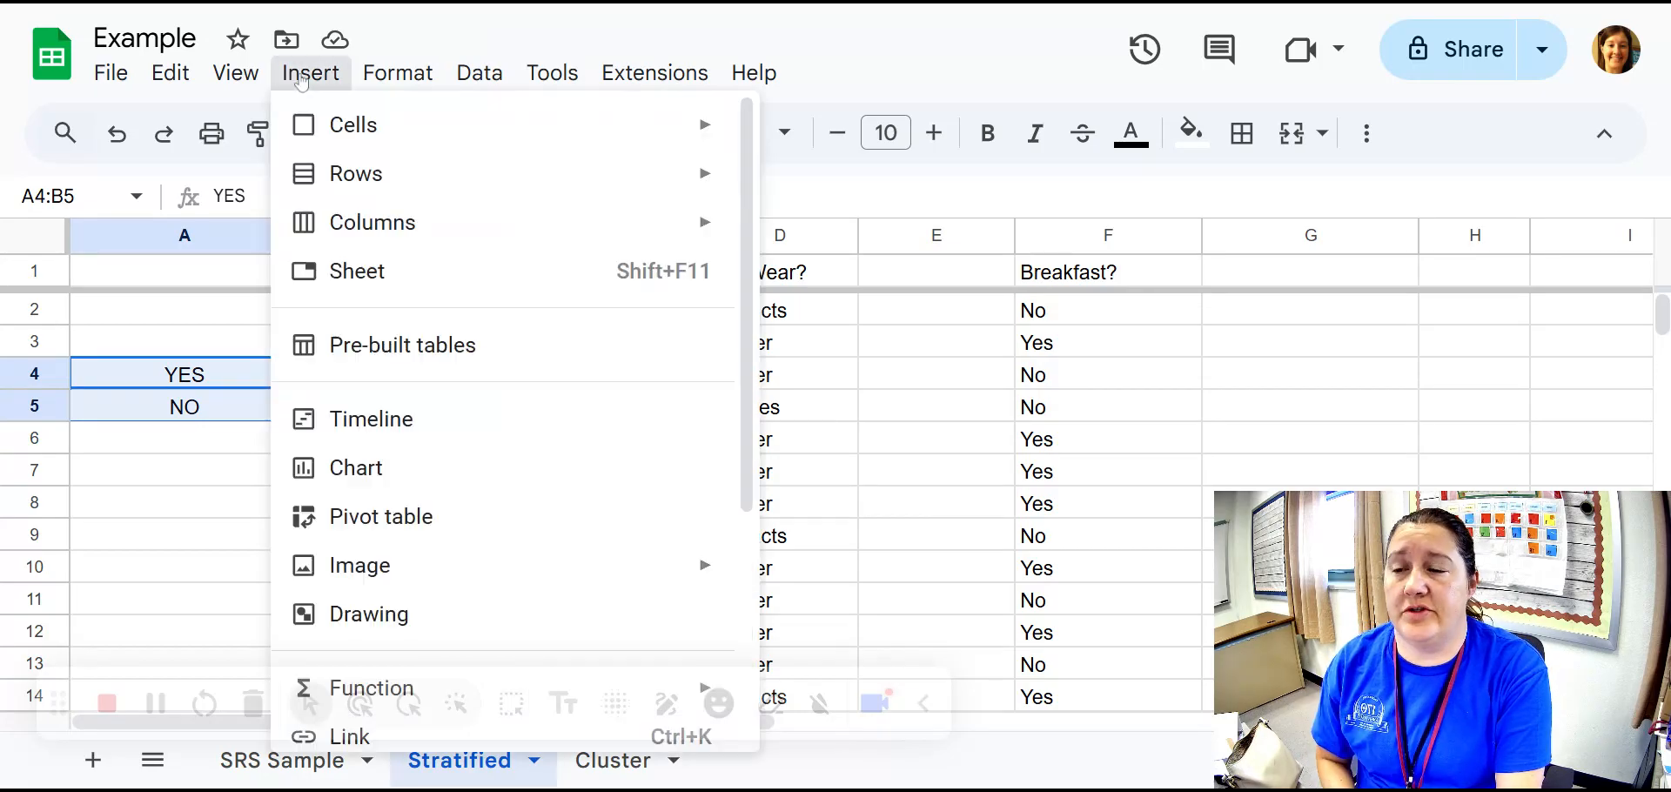
click(379, 486)
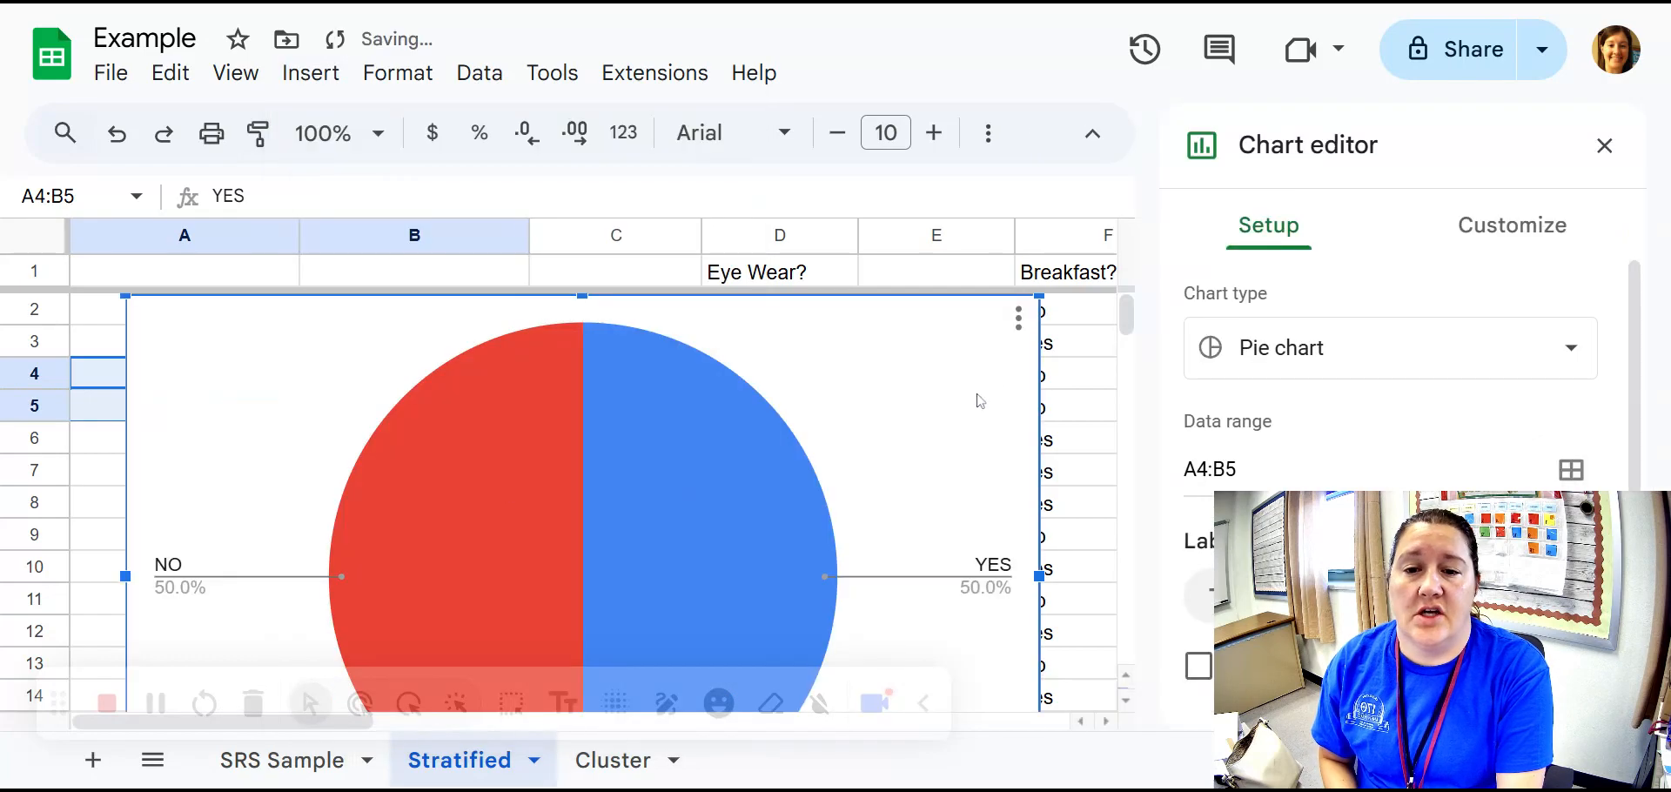
click(1259, 355)
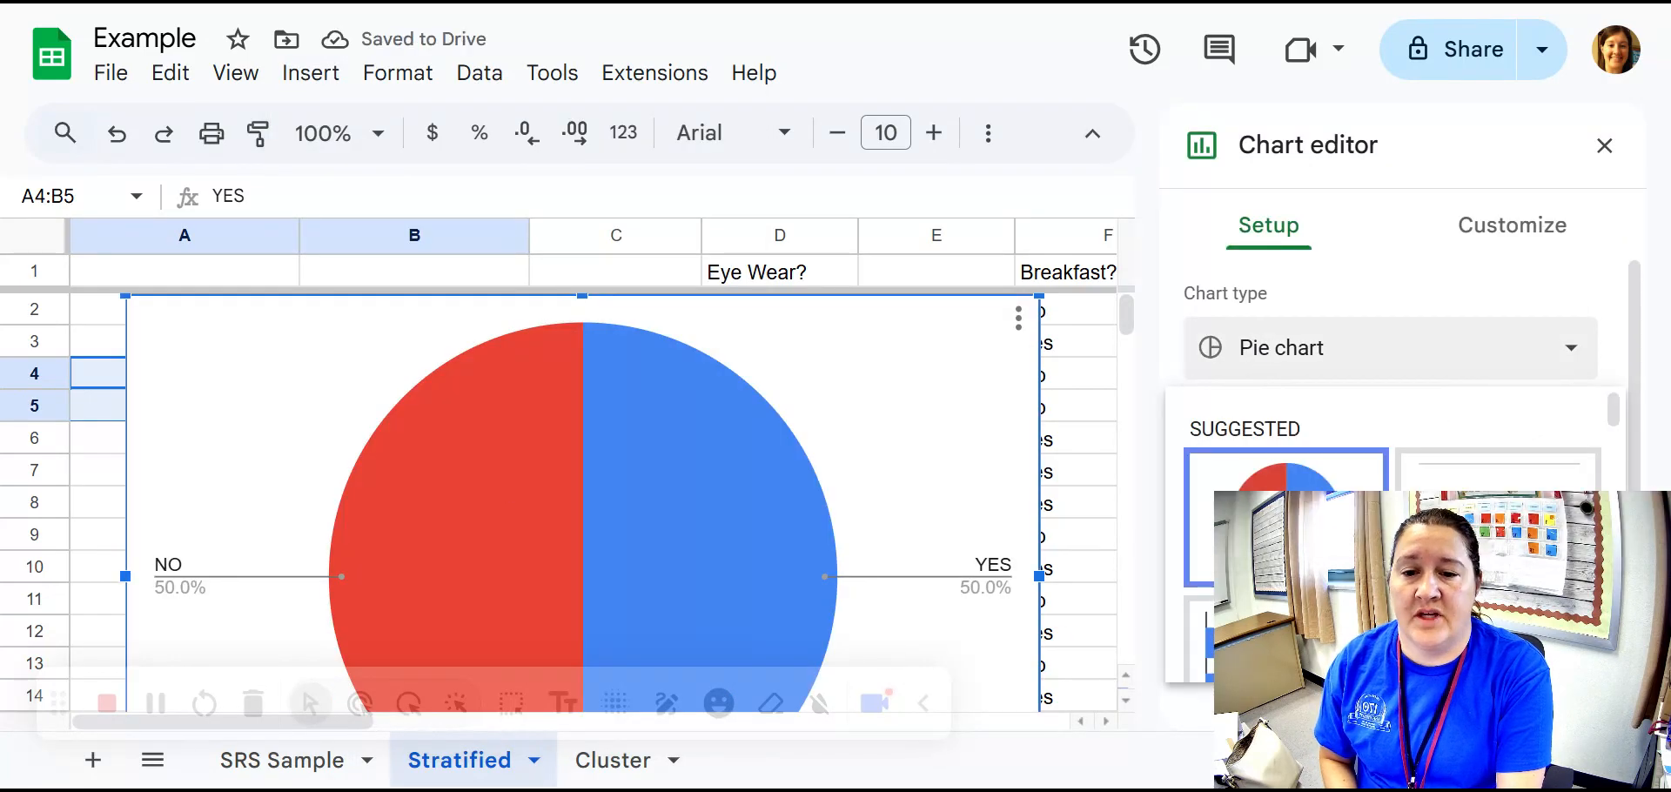
click(156, 703)
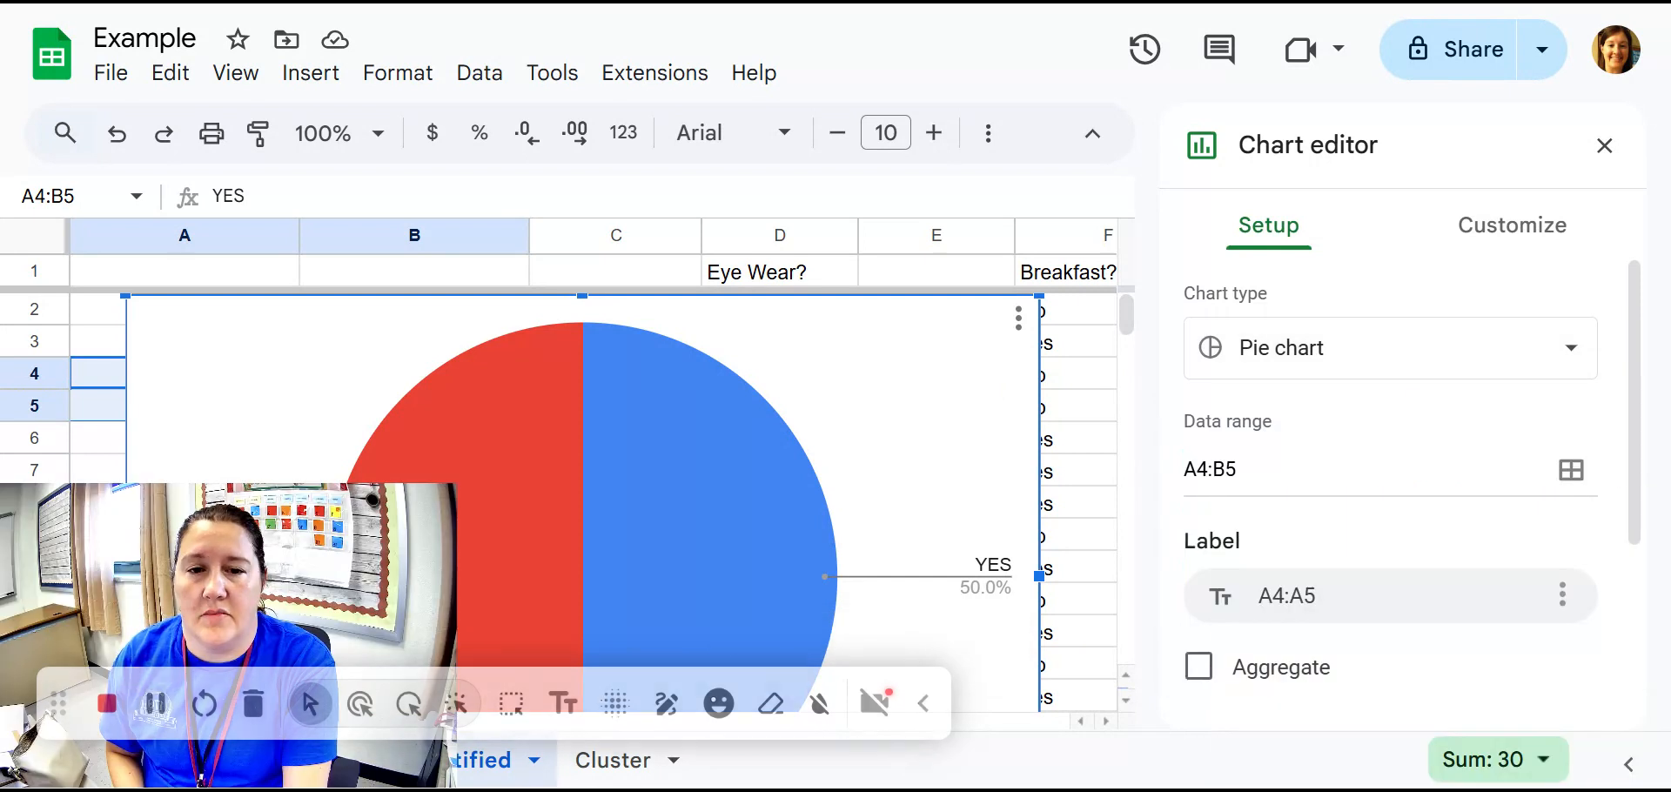
click(1391, 361)
scroll(1432, 509, down, 3)
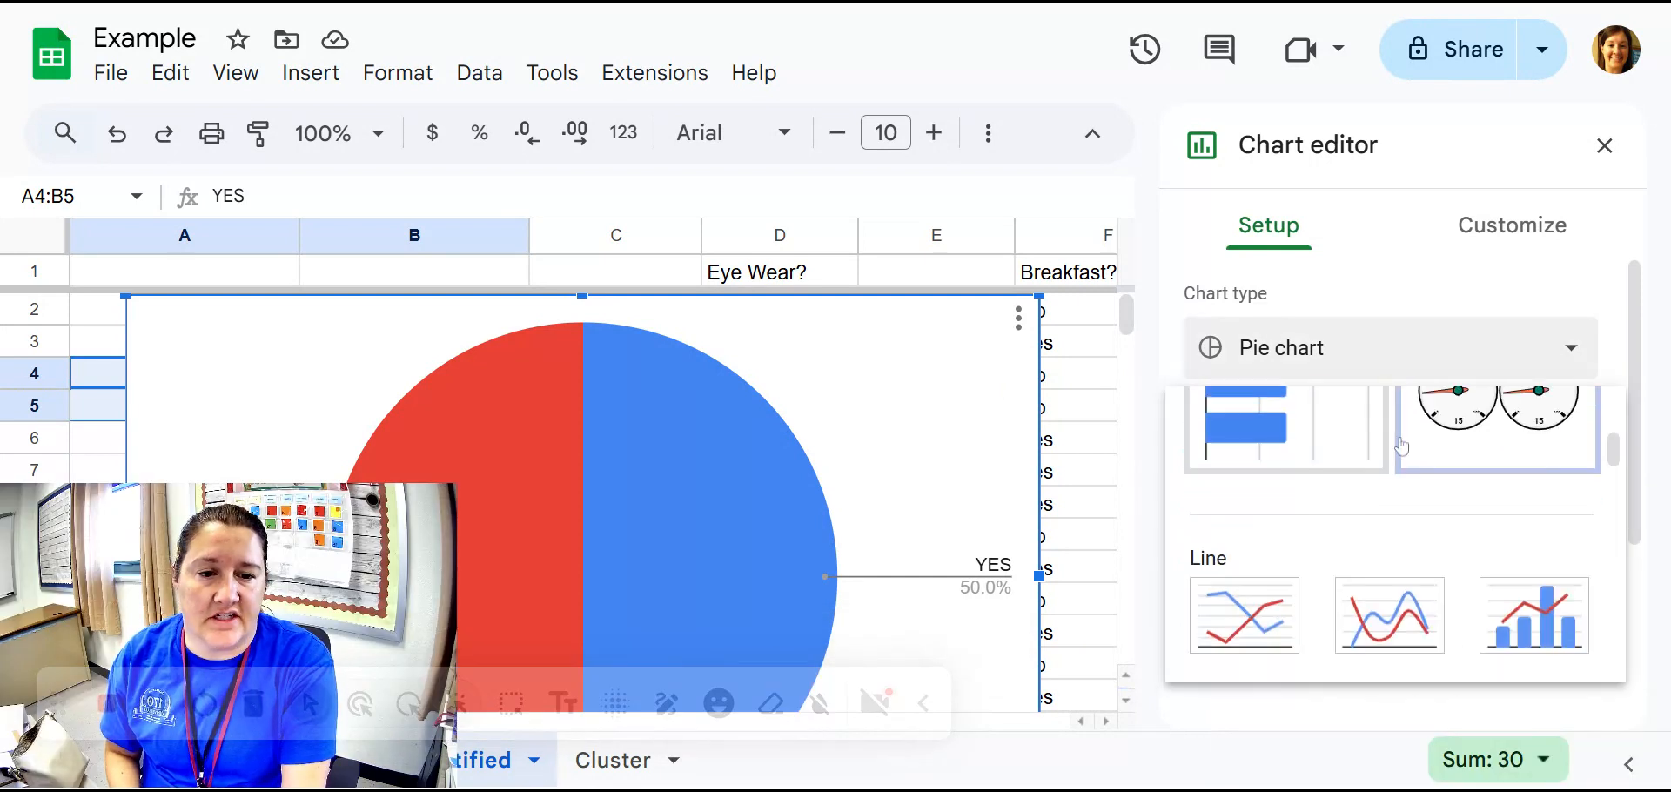
scroll(1410, 450, down, 5)
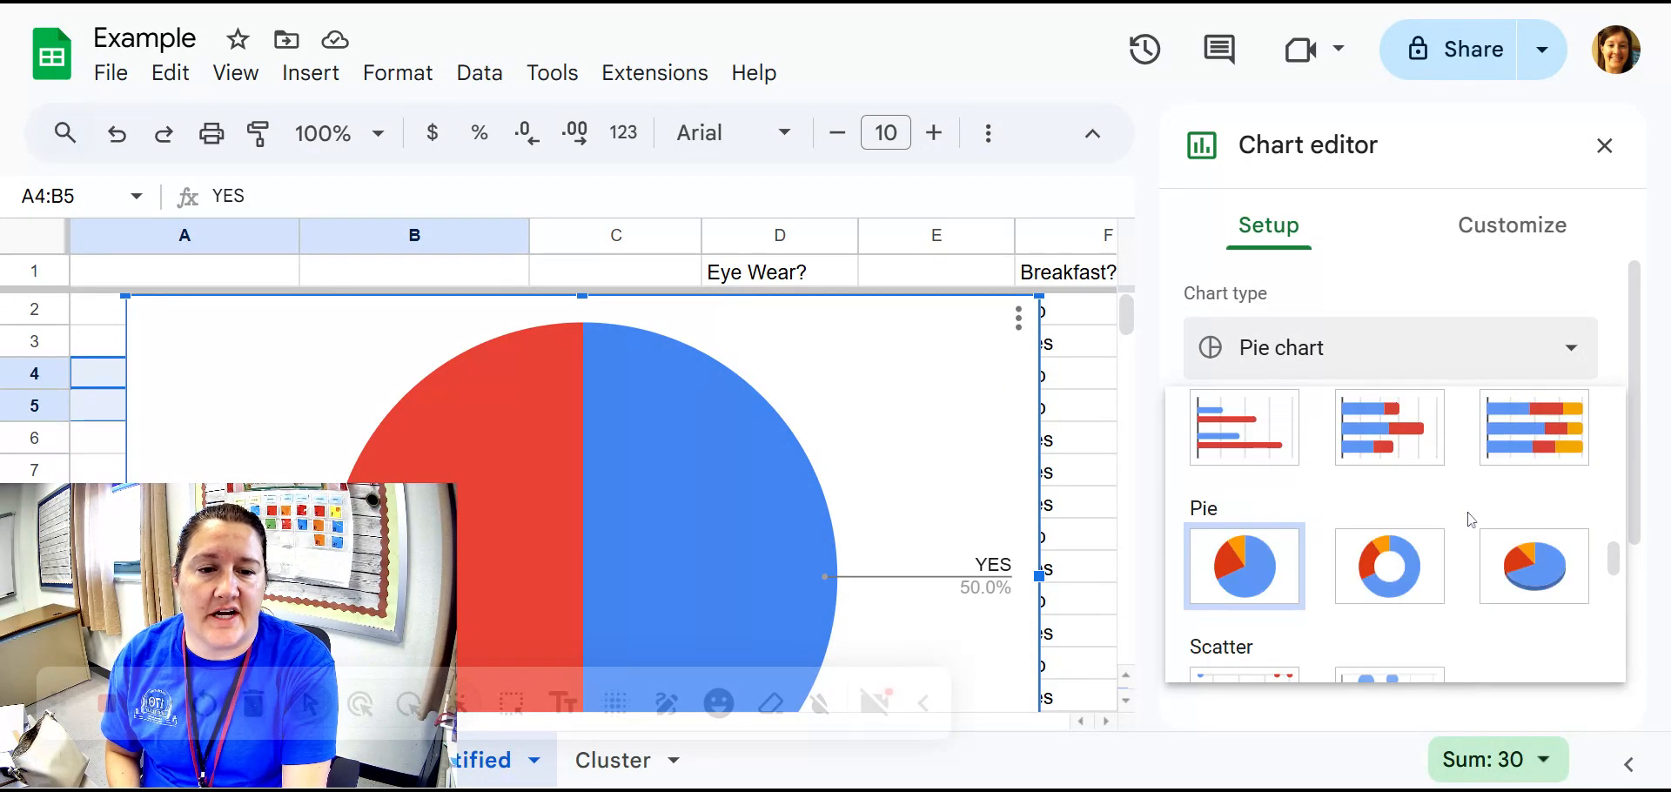
click(1256, 581)
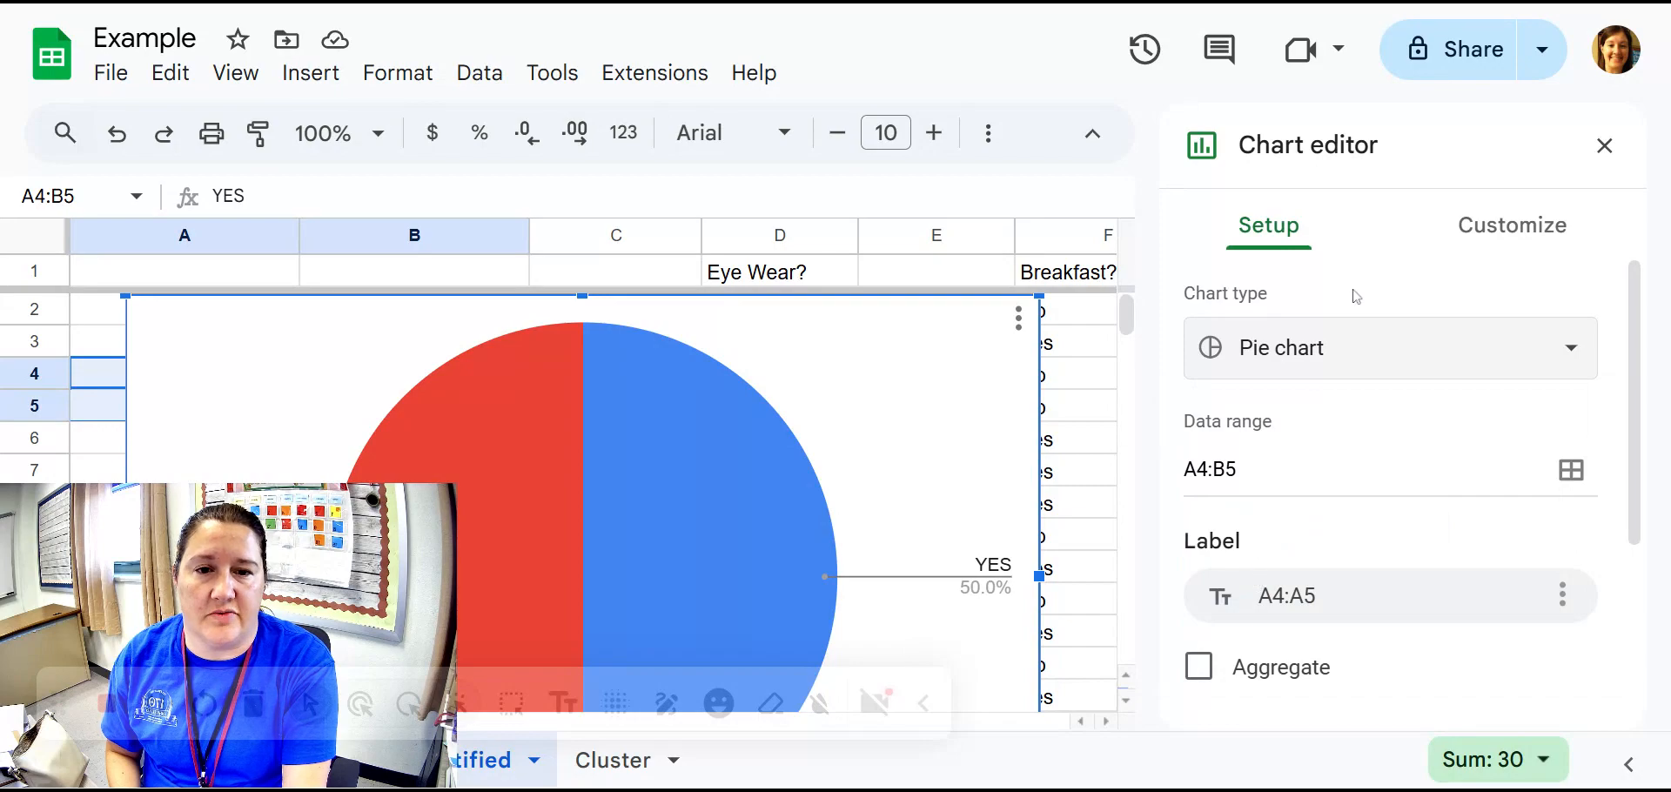
Title the pie chart "Do Statistic Students Eat Breakfast?" and close the chart editor
click(1483, 228)
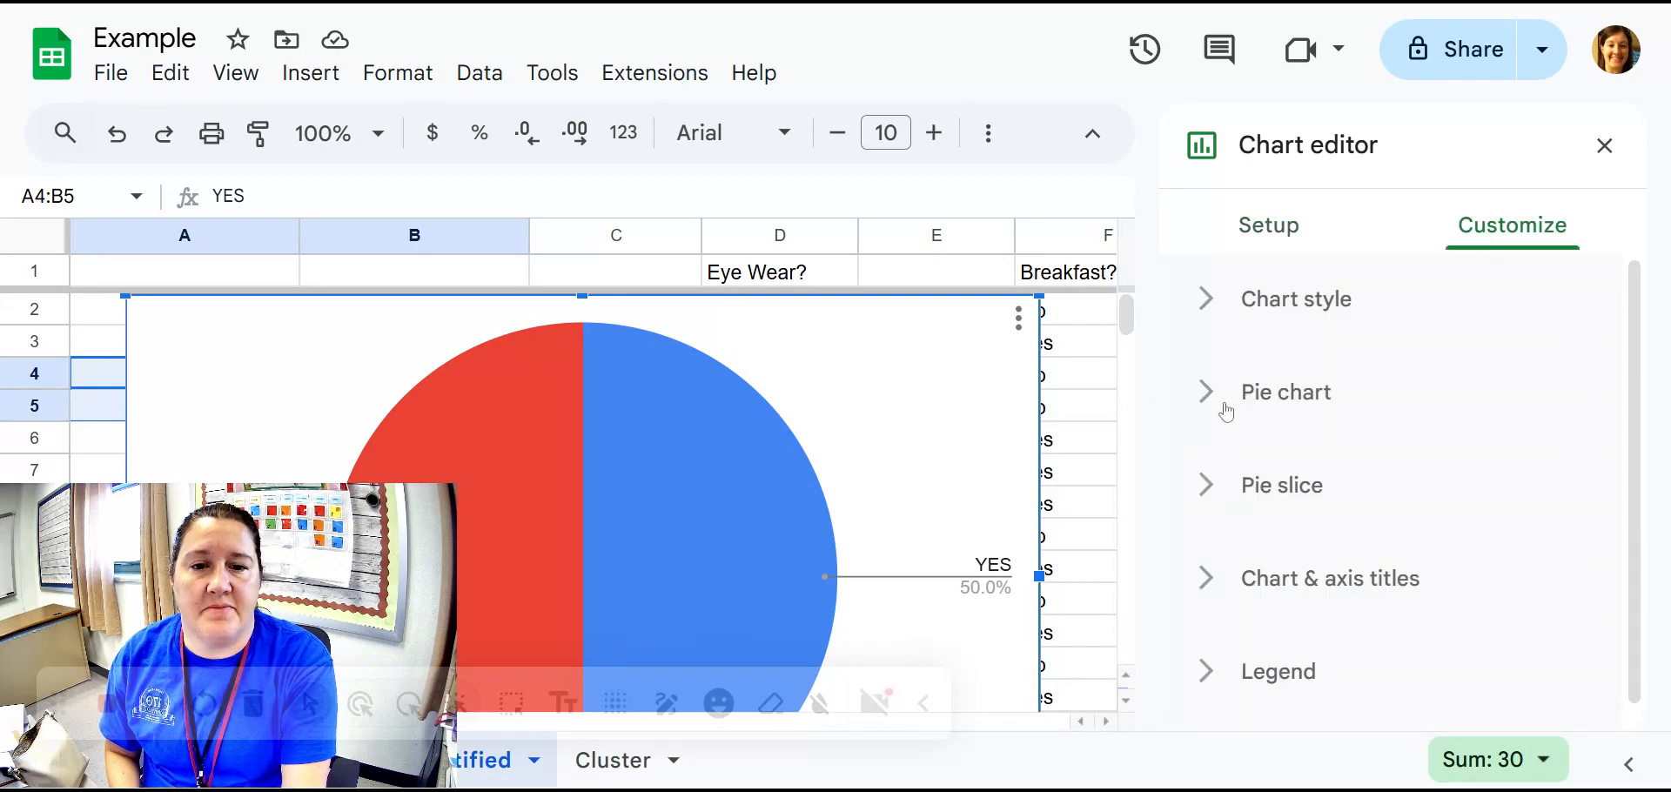
click(1208, 579)
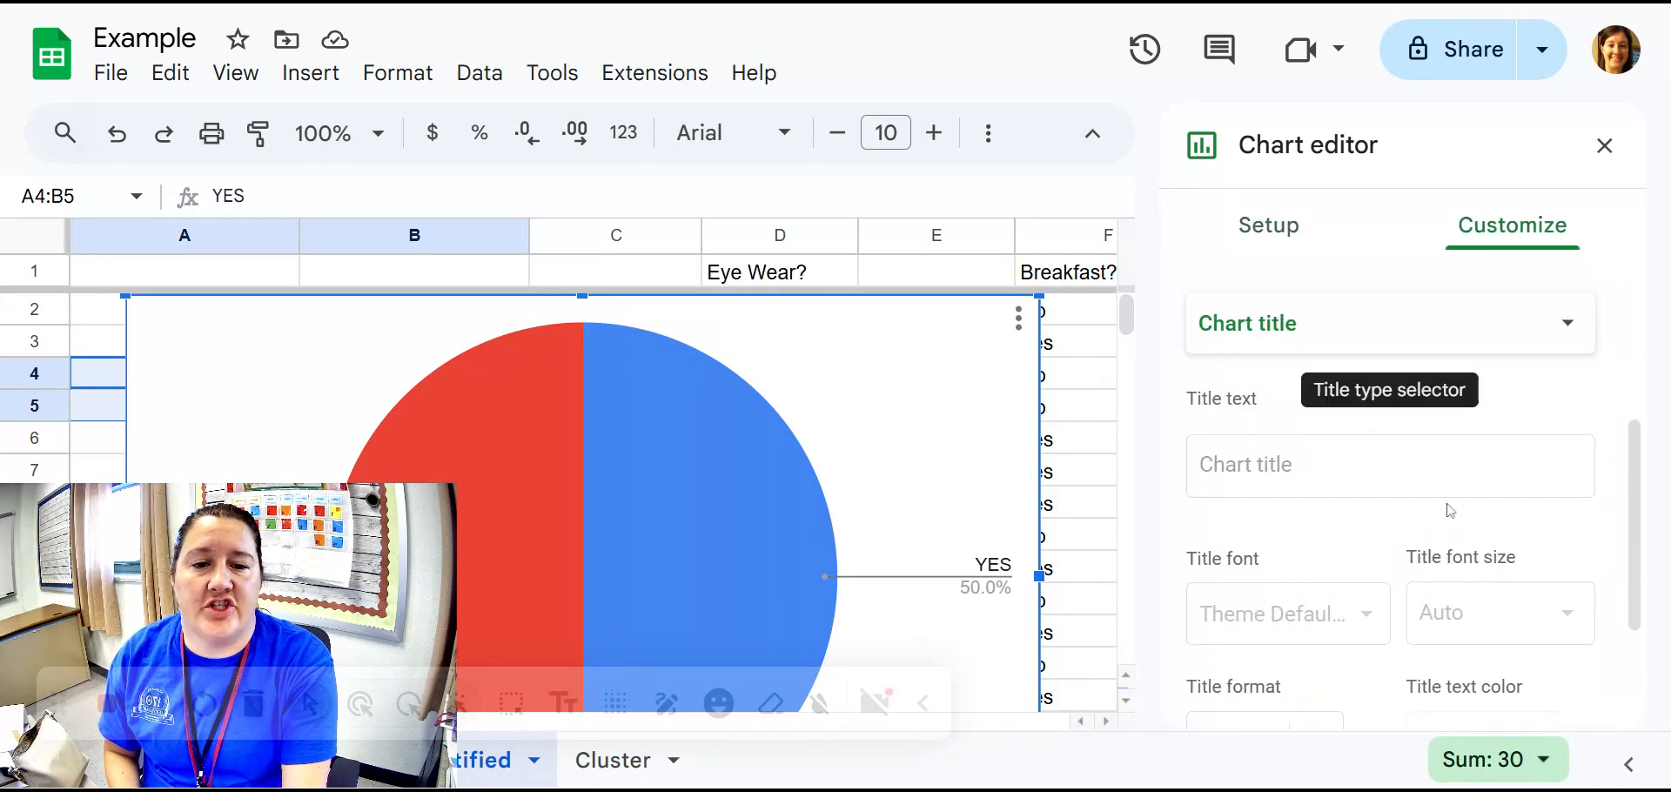
click(1444, 470)
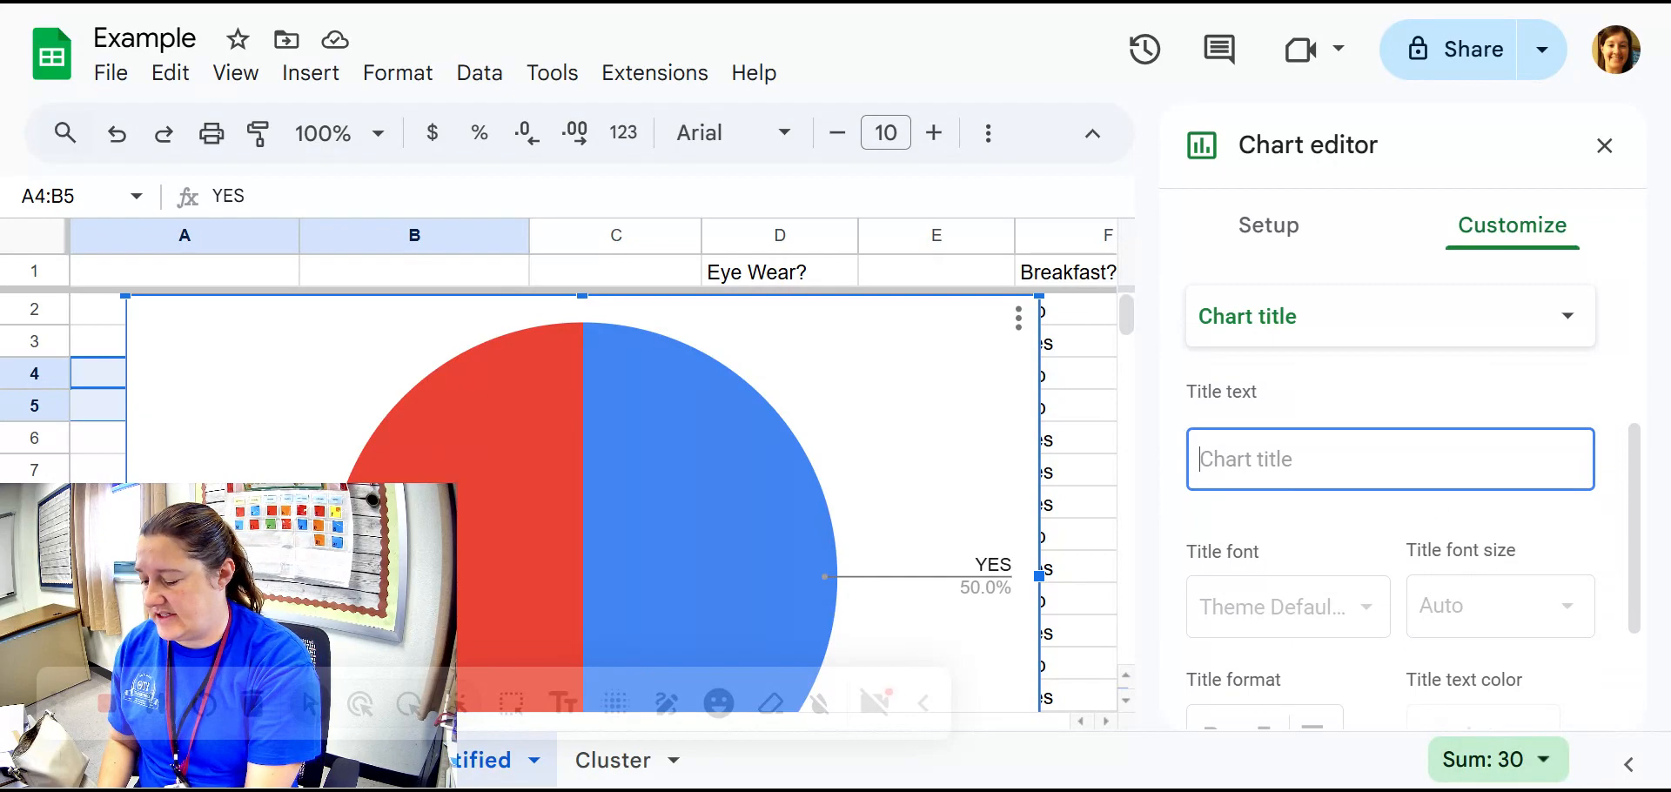
text(Do Statistic)
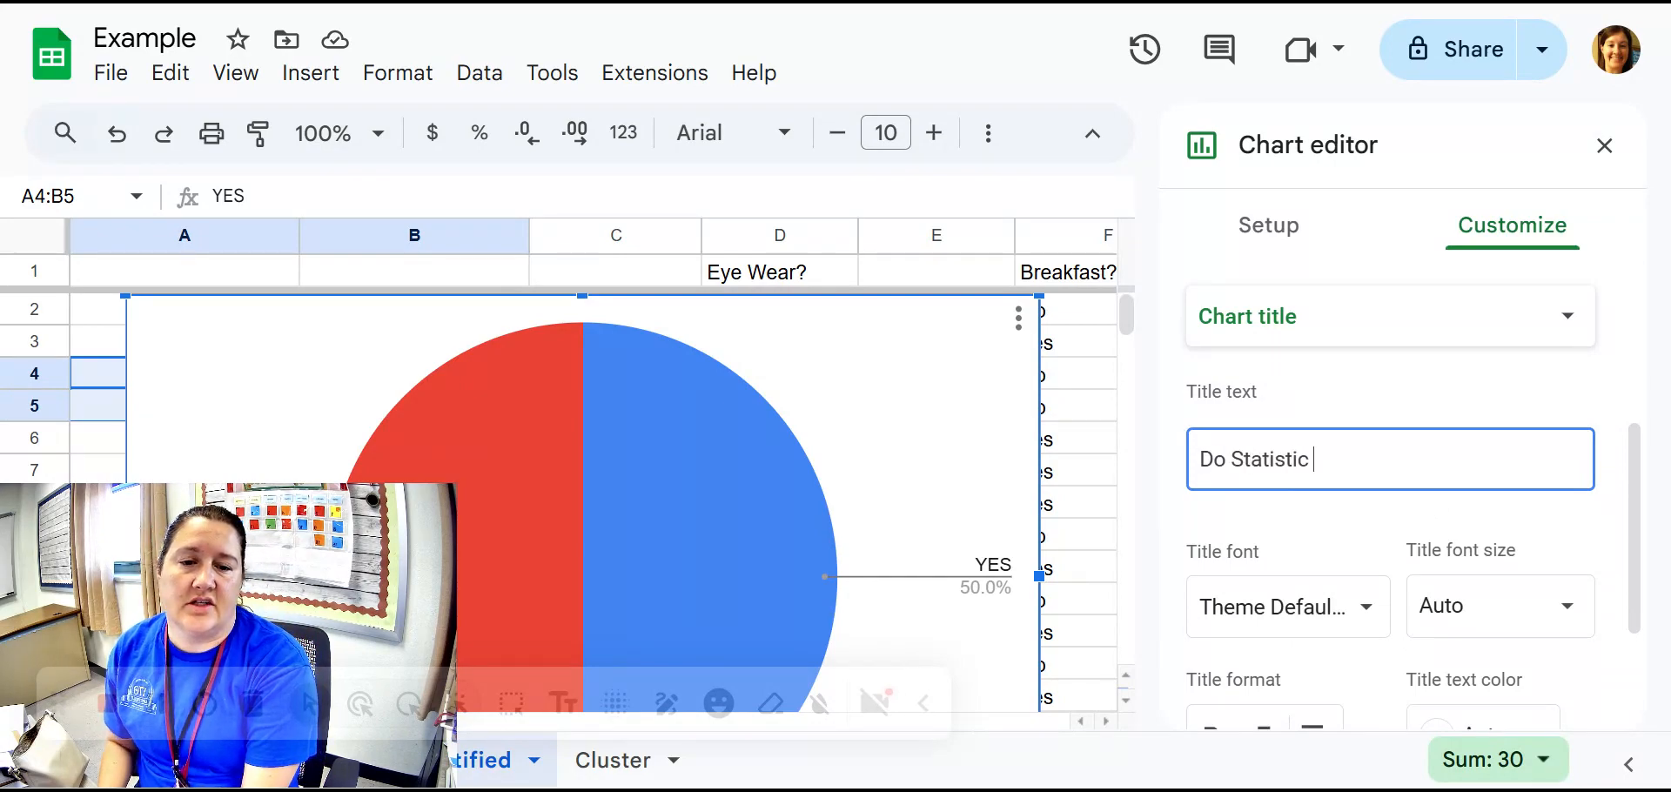
text( Students Eat)
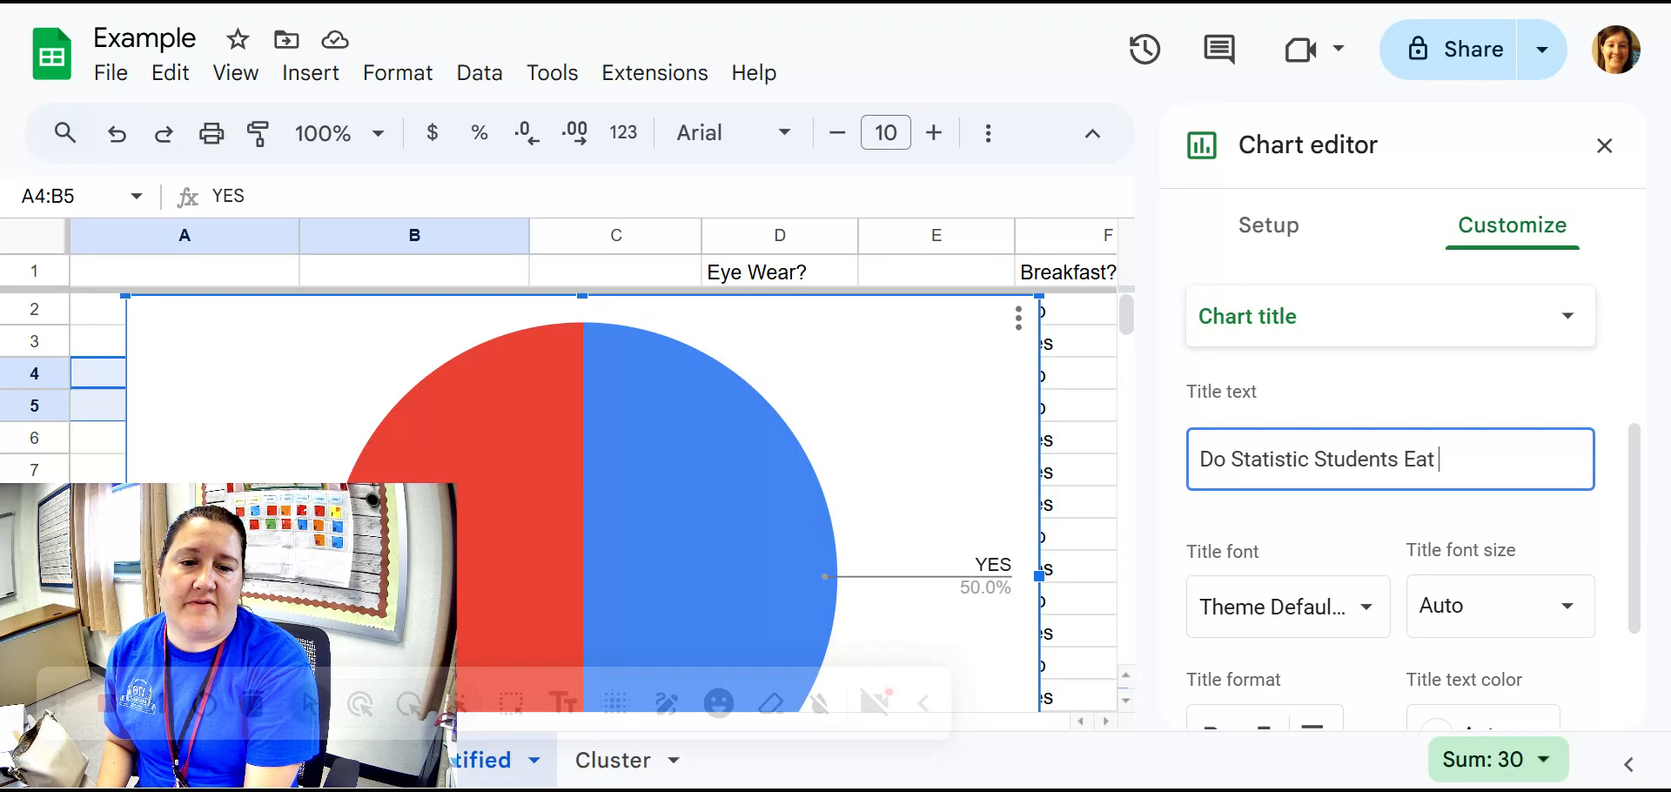
text( Break)
text(fast?)
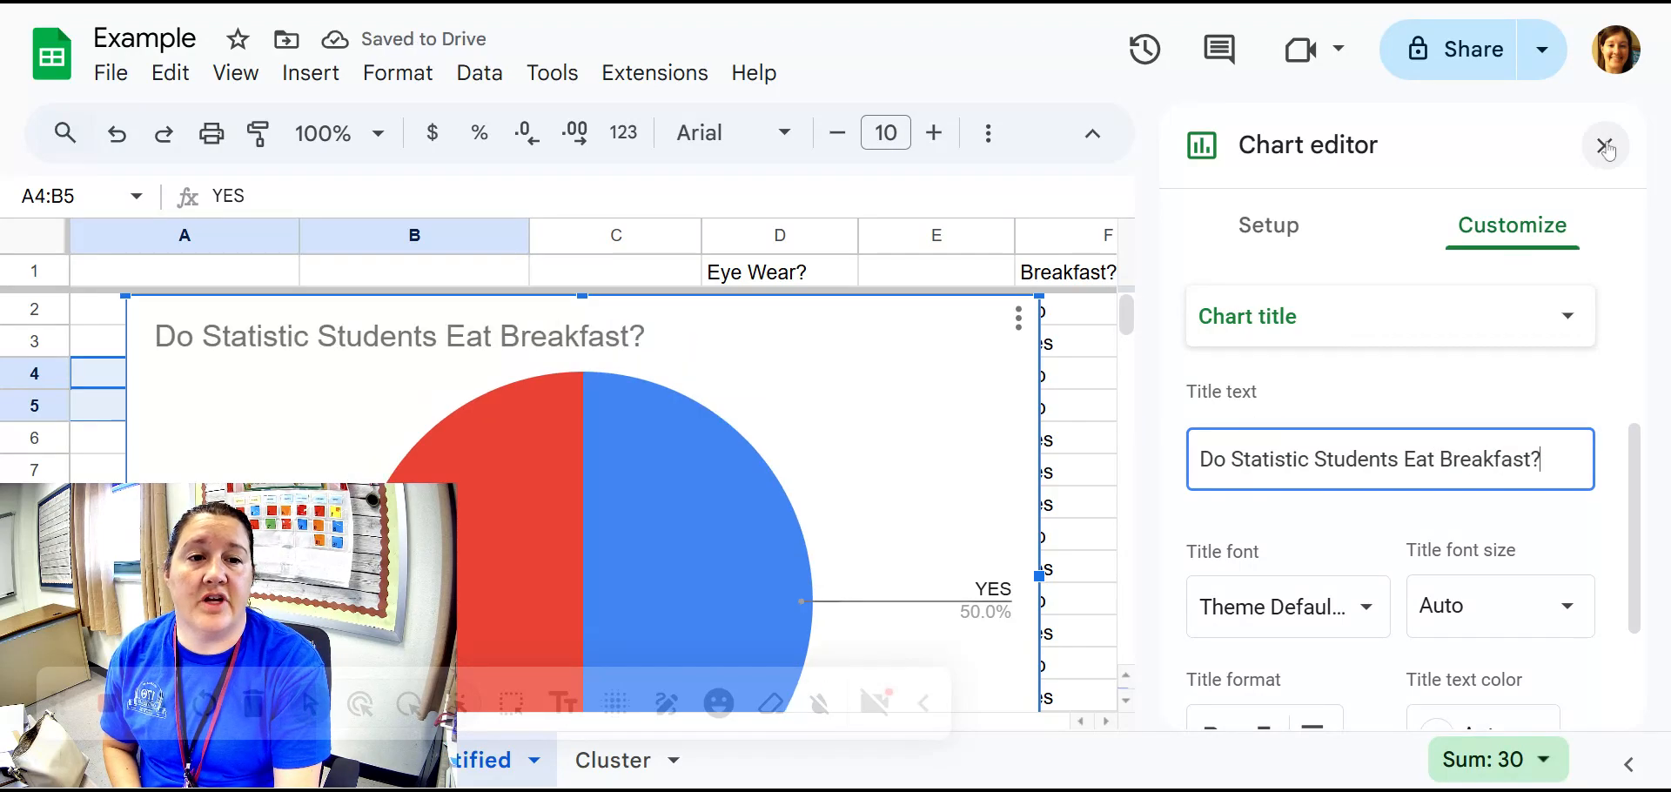
click(1107, 415)
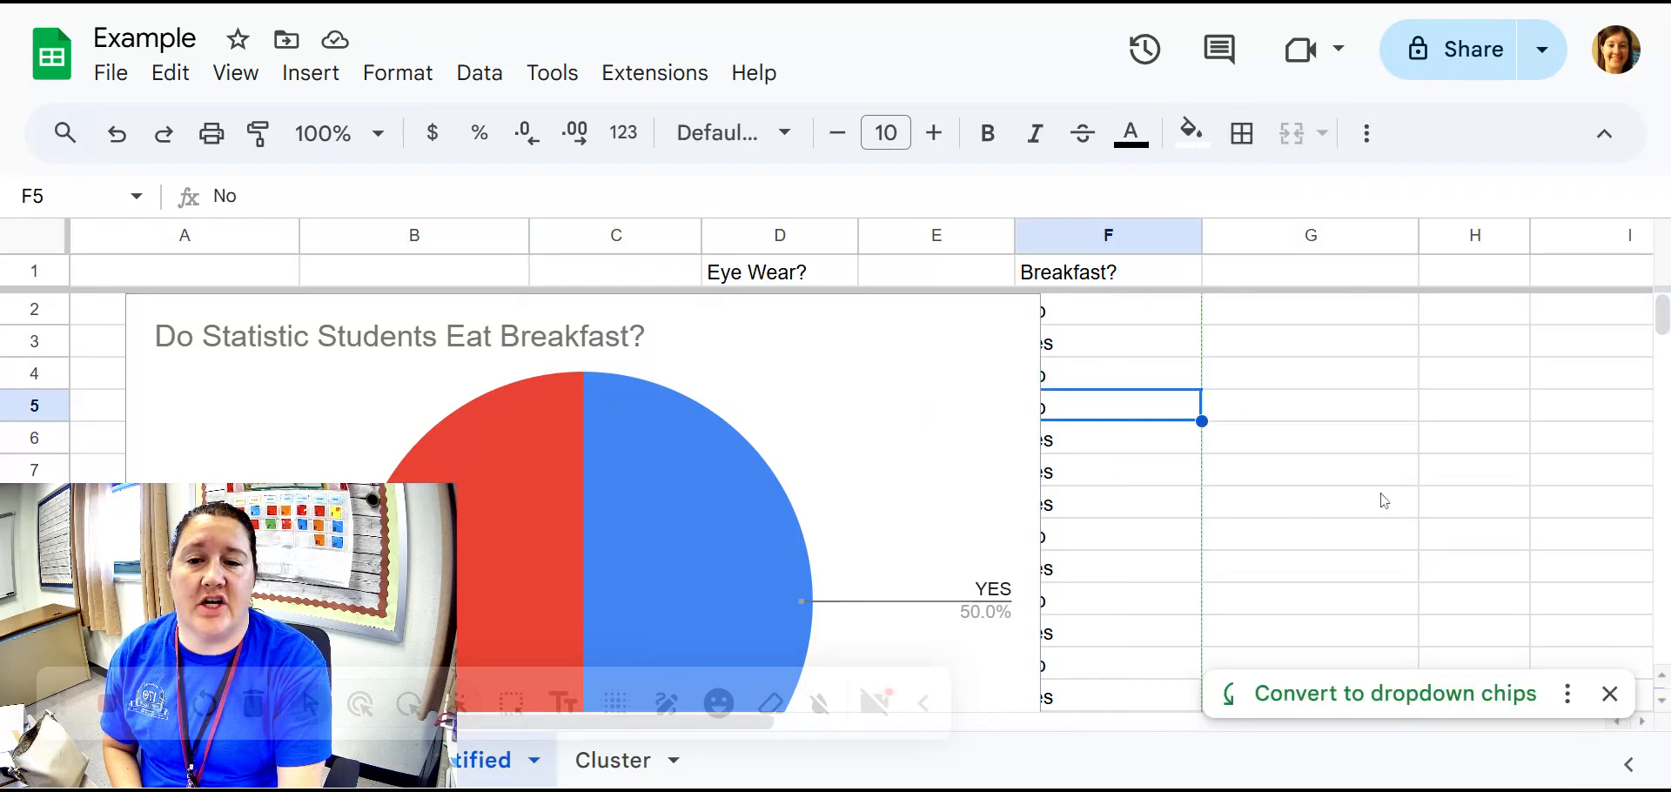
Shrink the pie chart to about half its width and place it below the YES and NO counts, over columns A to C
click(894, 439)
drag(851, 419, 1432, 483)
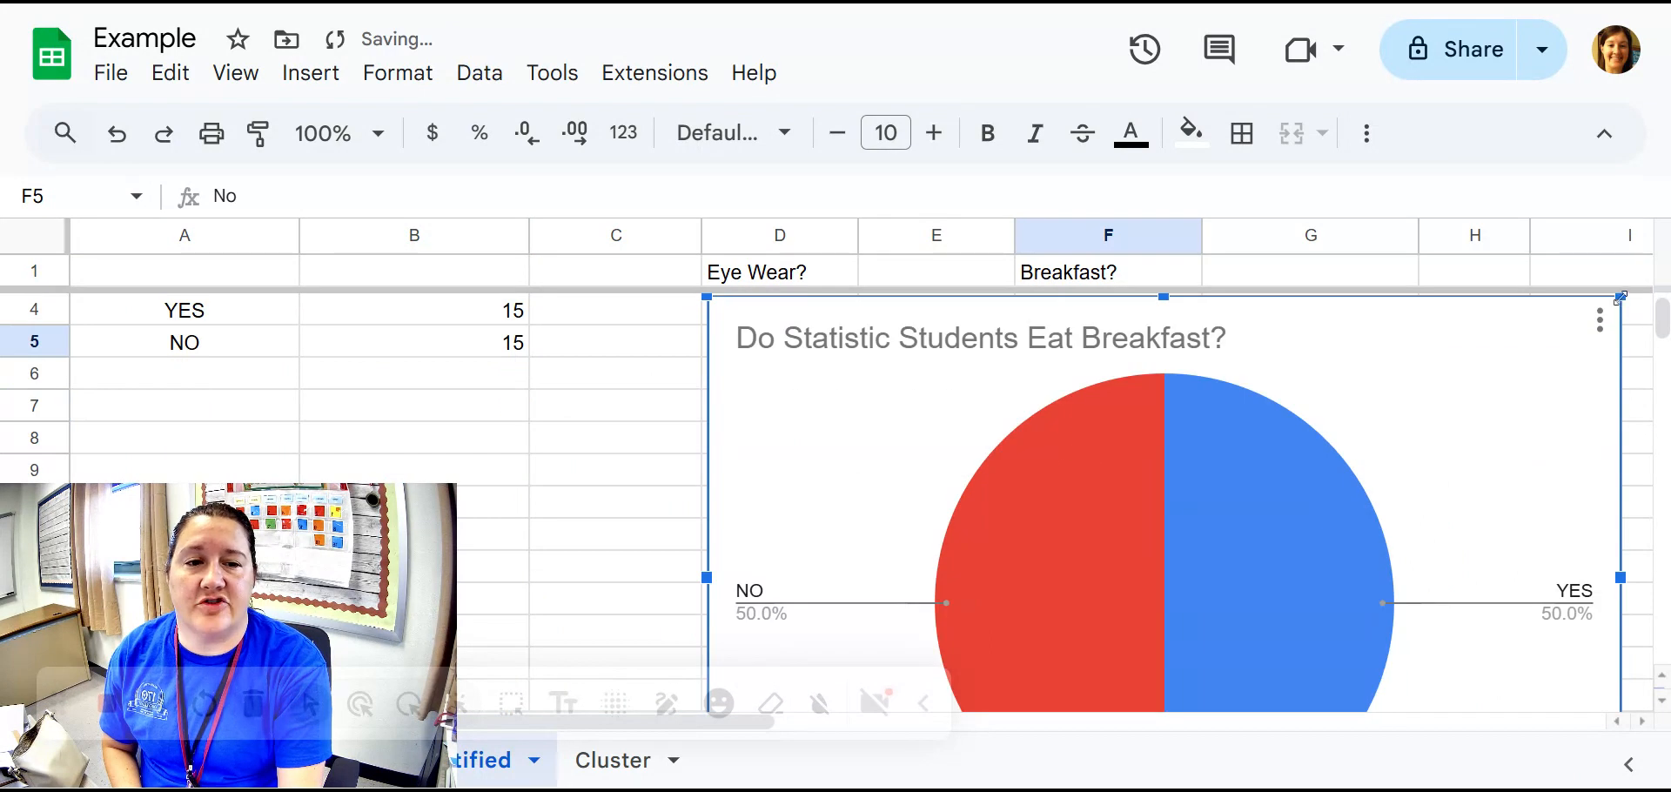
drag(1620, 297, 1135, 582)
drag(1093, 527, 548, 429)
scroll(592, 548, up, 2)
drag(593, 548, 594, 492)
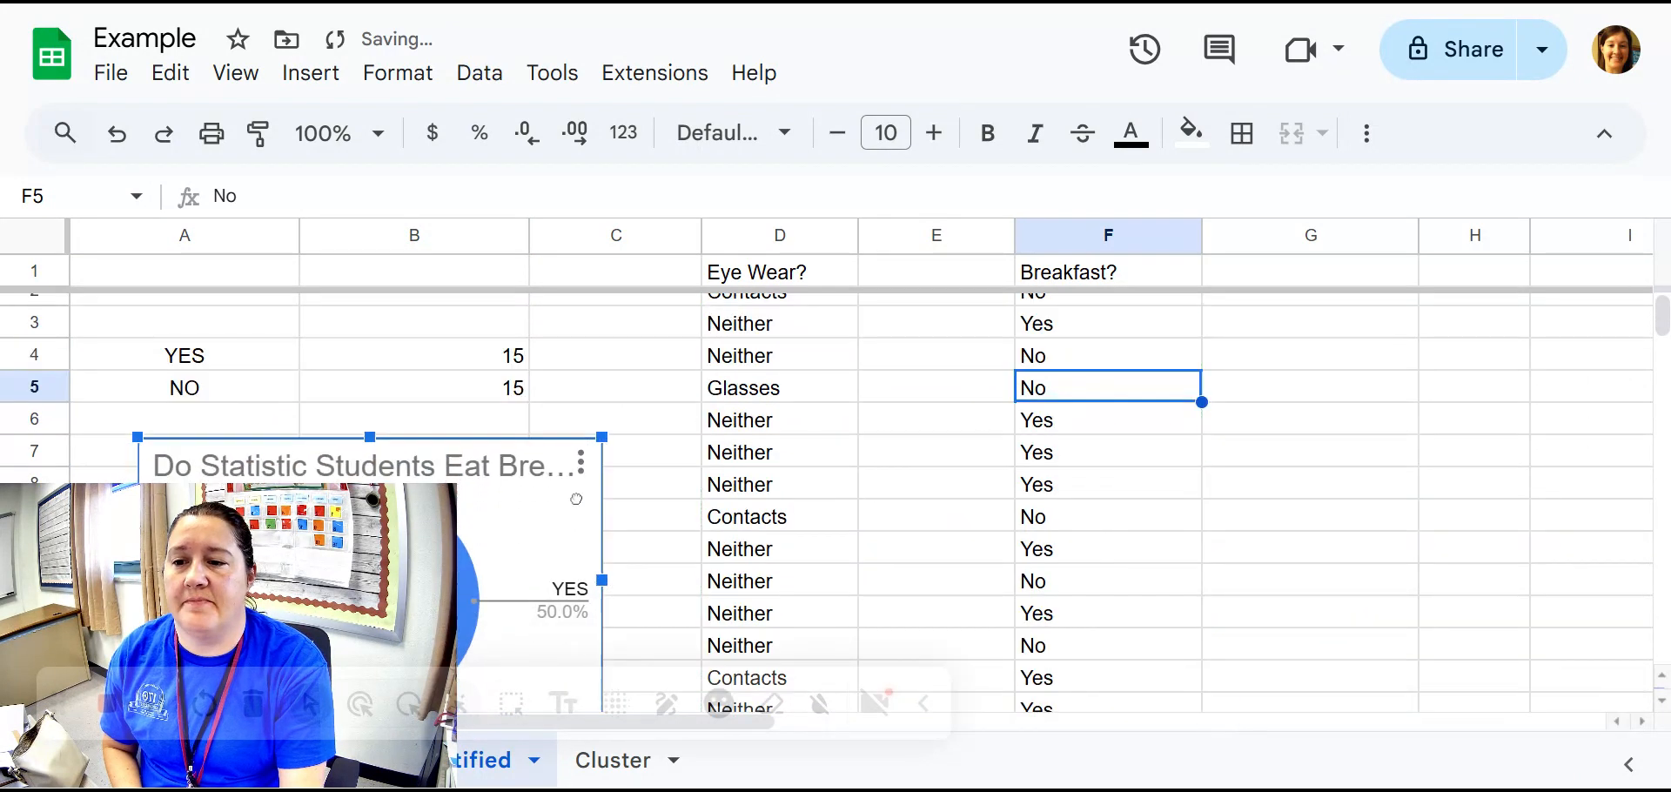
scroll(957, 496, up, 1)
click(1290, 500)
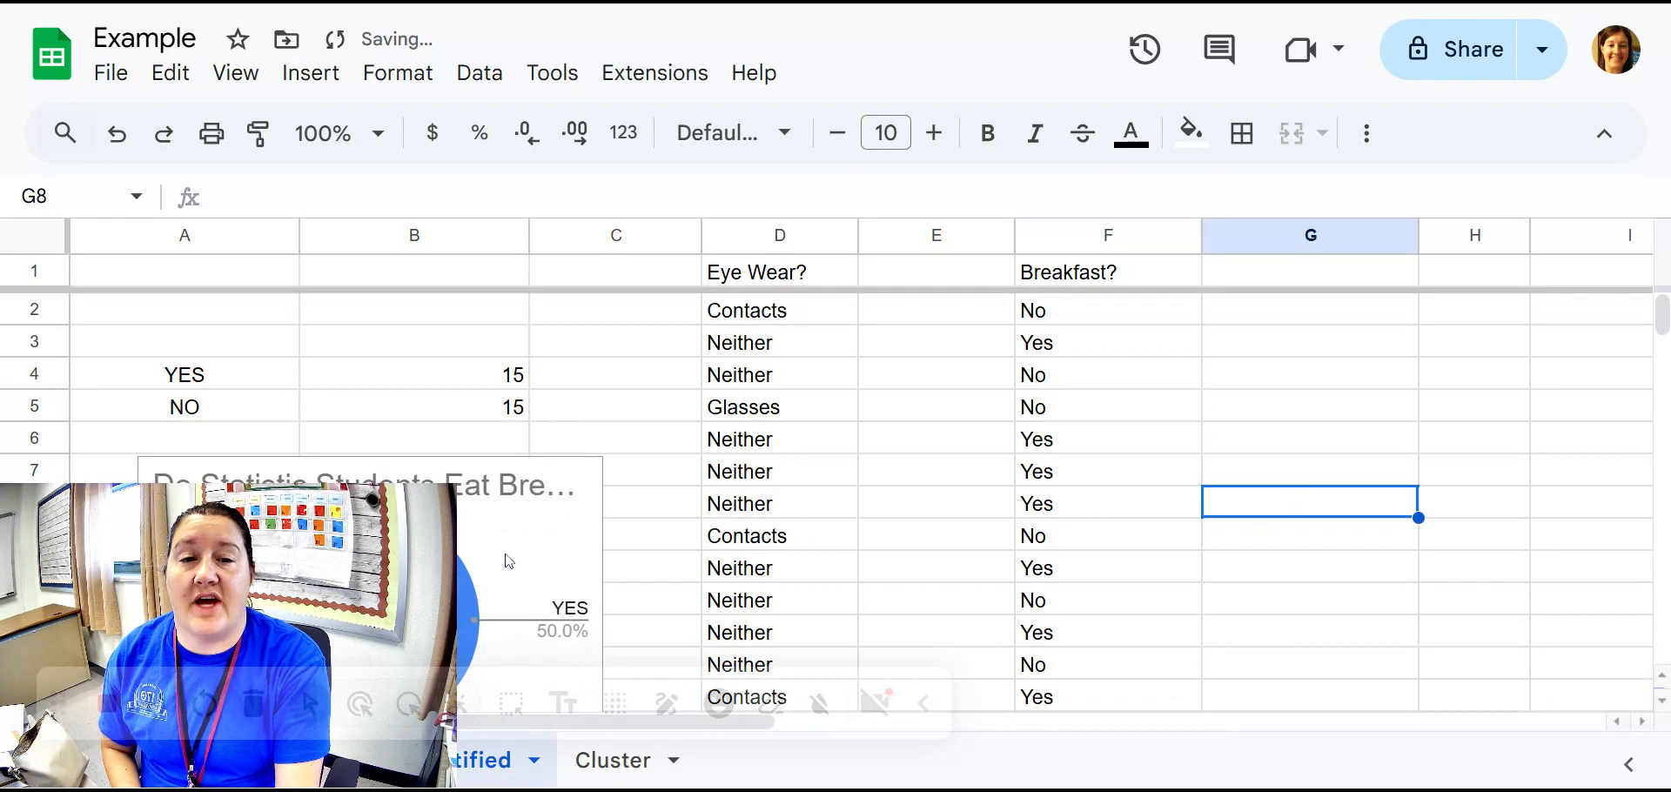
mouse_move(307, 582)
drag(368, 584, 1582, 585)
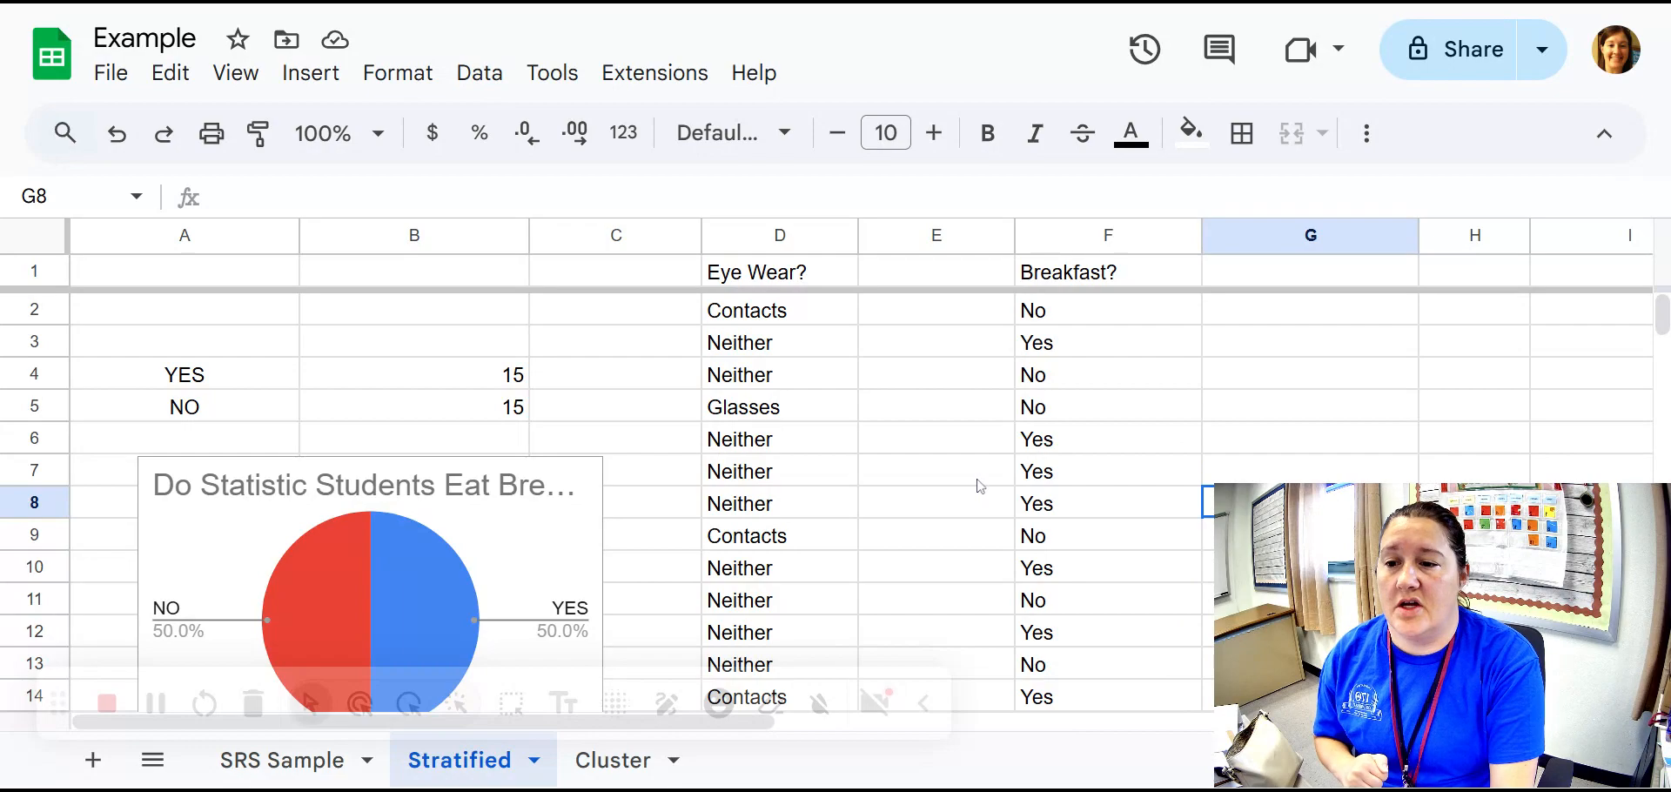
On the Cluster sheet, clear the contents of columns A through F, from Survey Number to Breakfast?
click(621, 766)
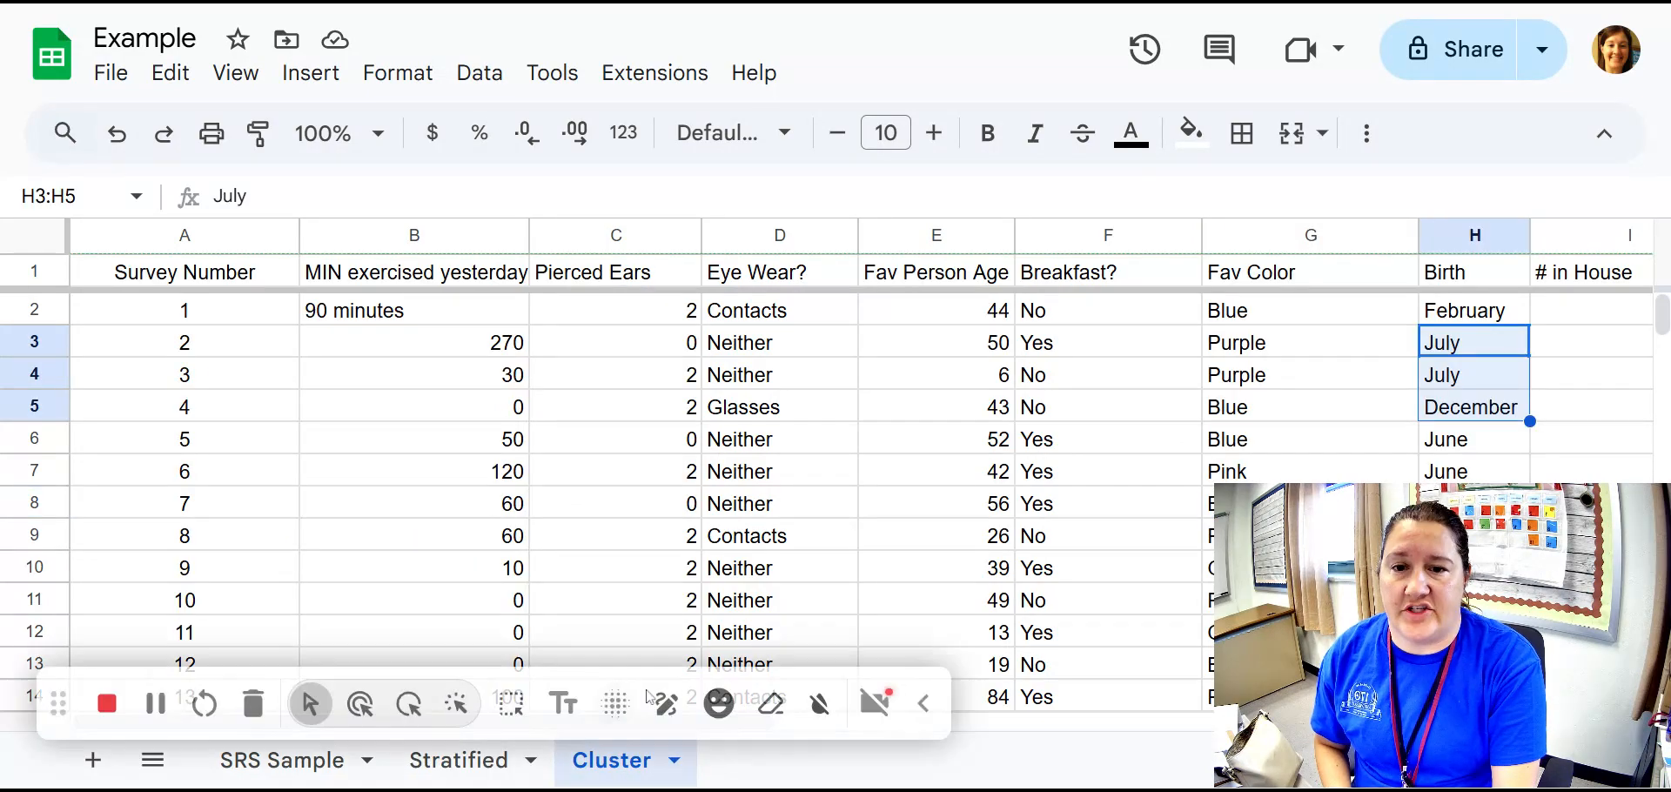
click(1461, 244)
click(1303, 231)
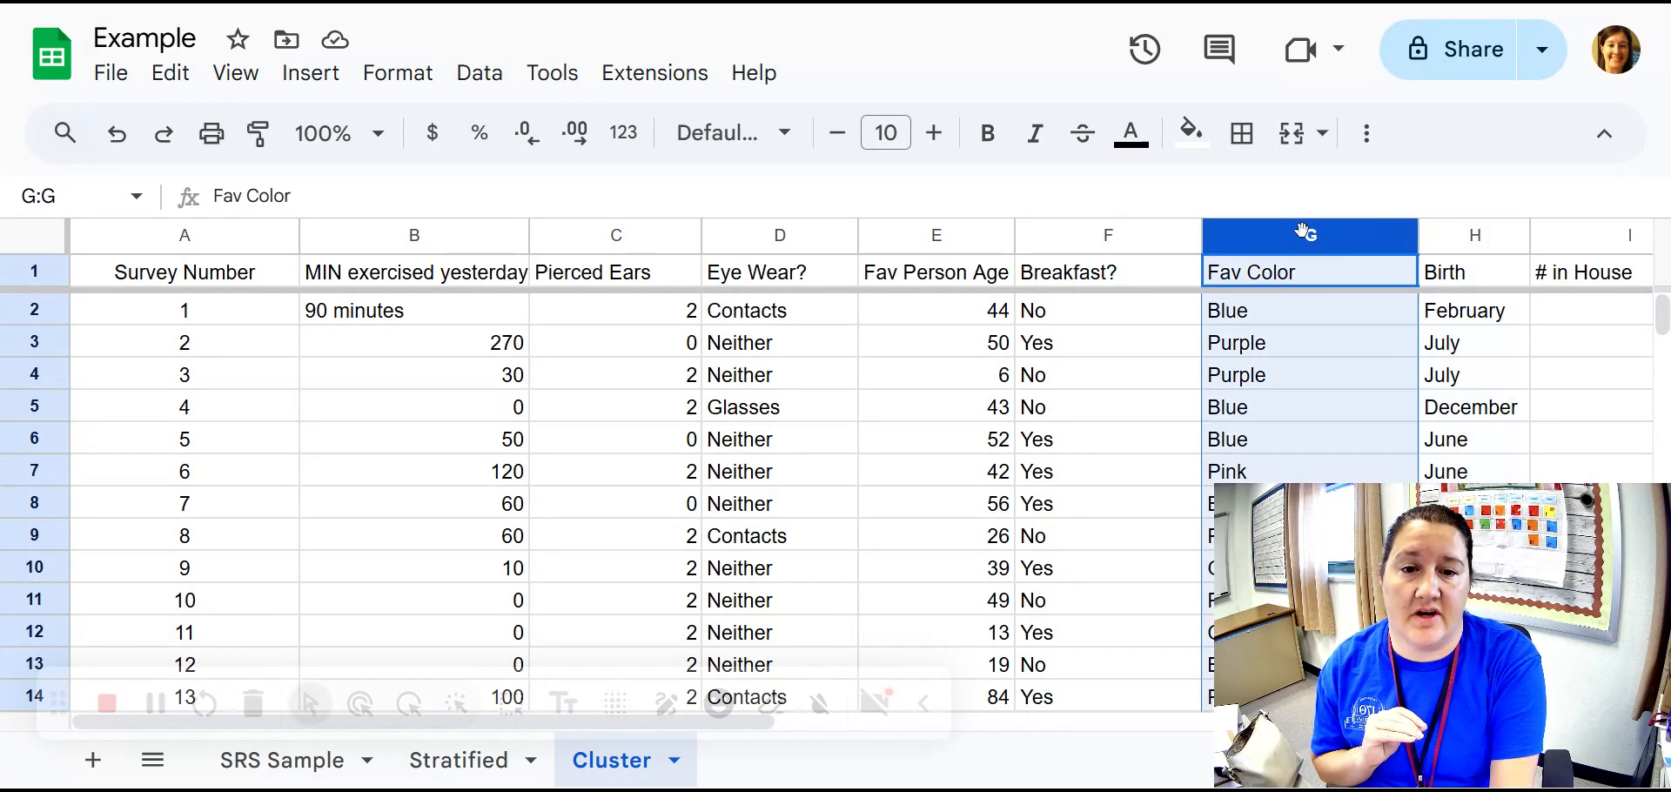
drag(1111, 239, 59, 314)
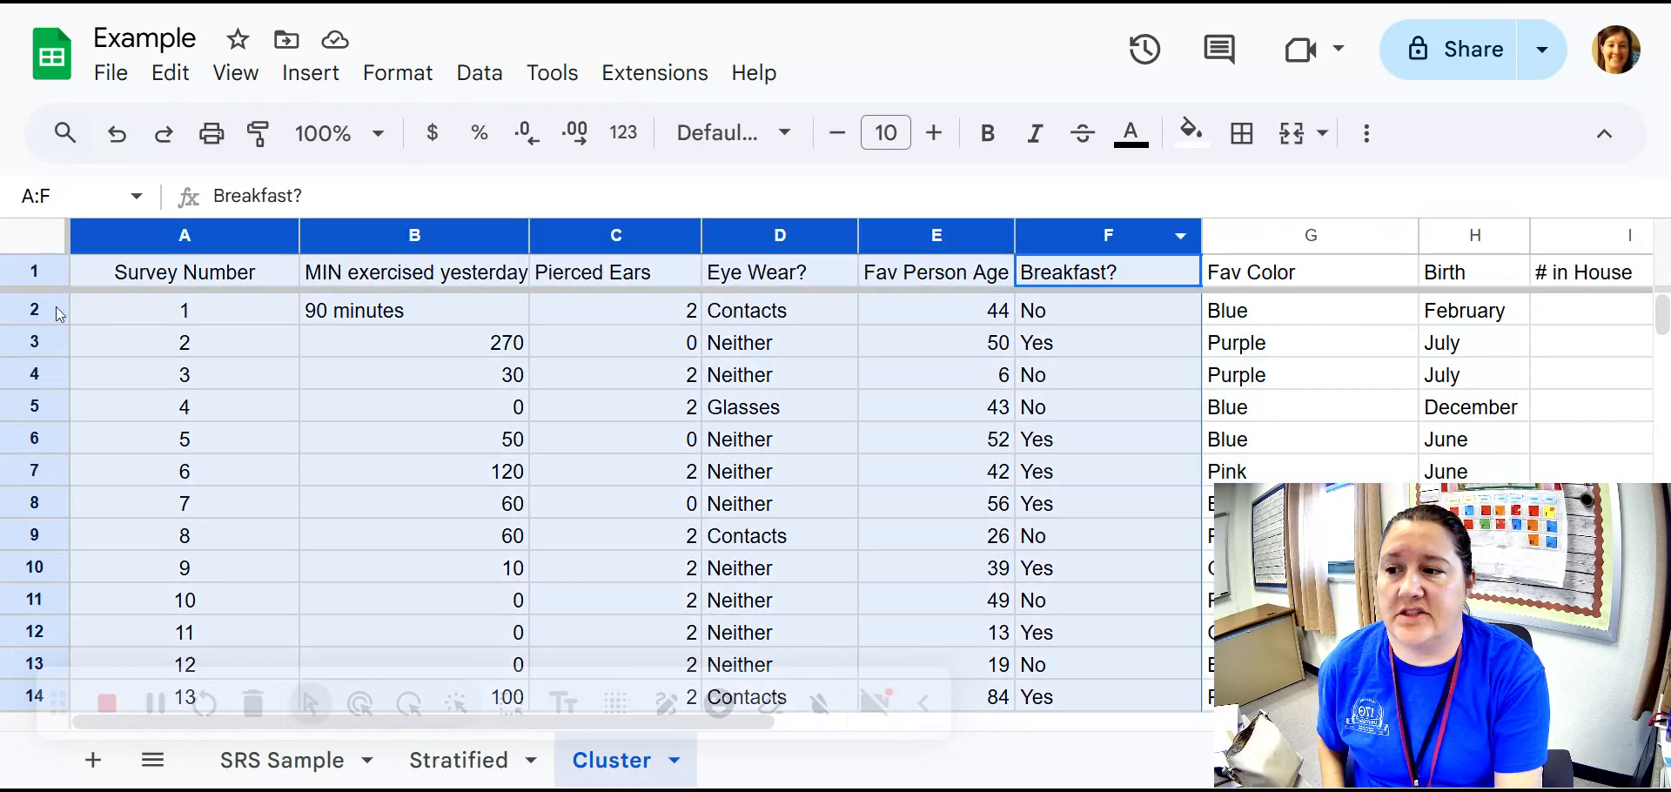
key(Delete)
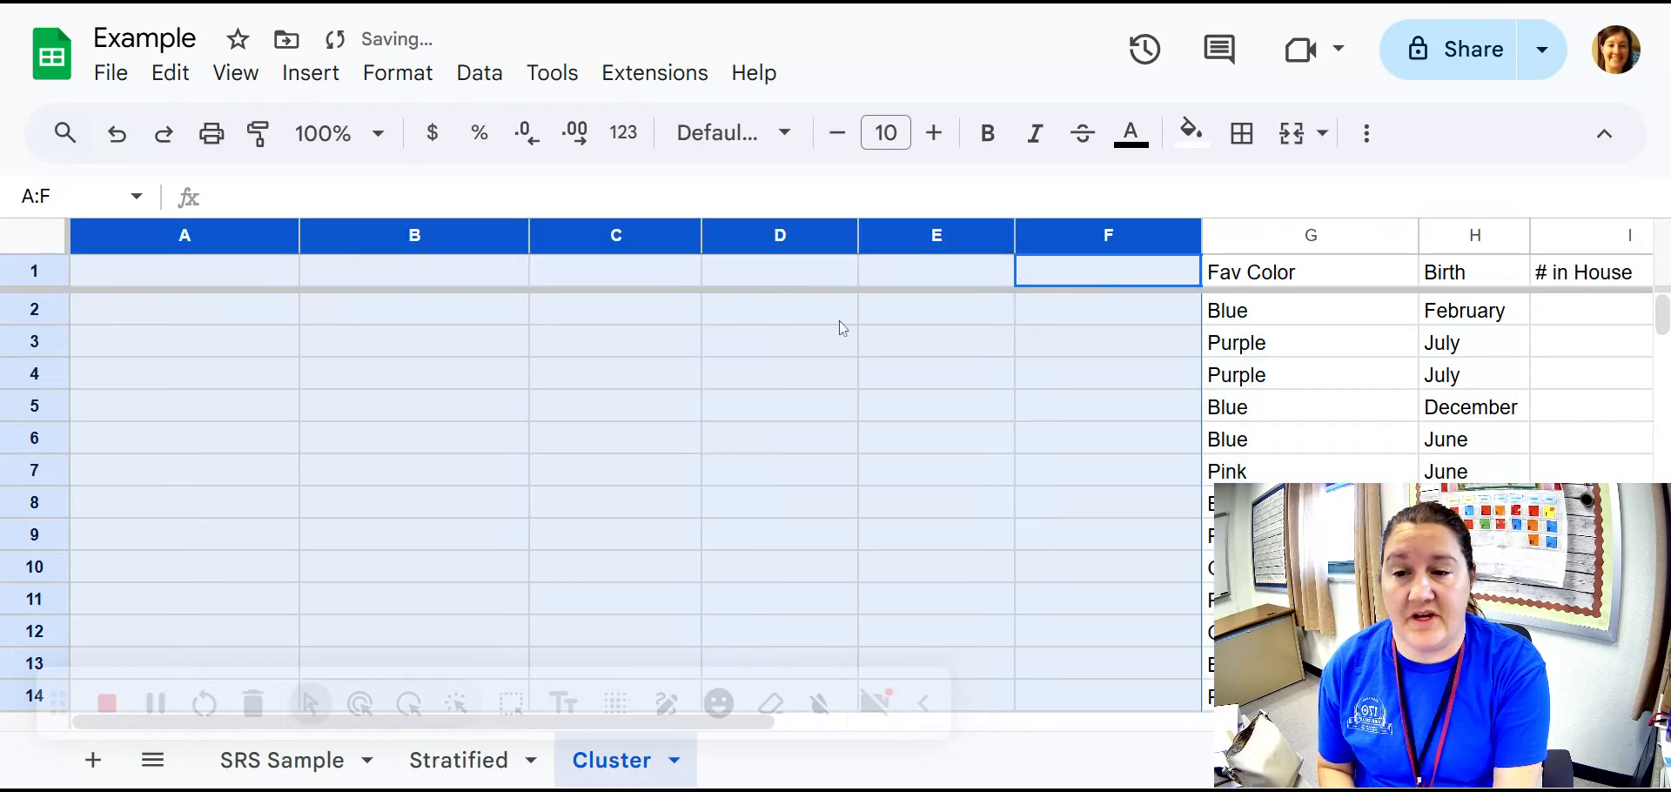
Clear the contents of columns I through K, holding # in House, Pets? and Wake-Up Time
scroll(1023, 724, right, 10)
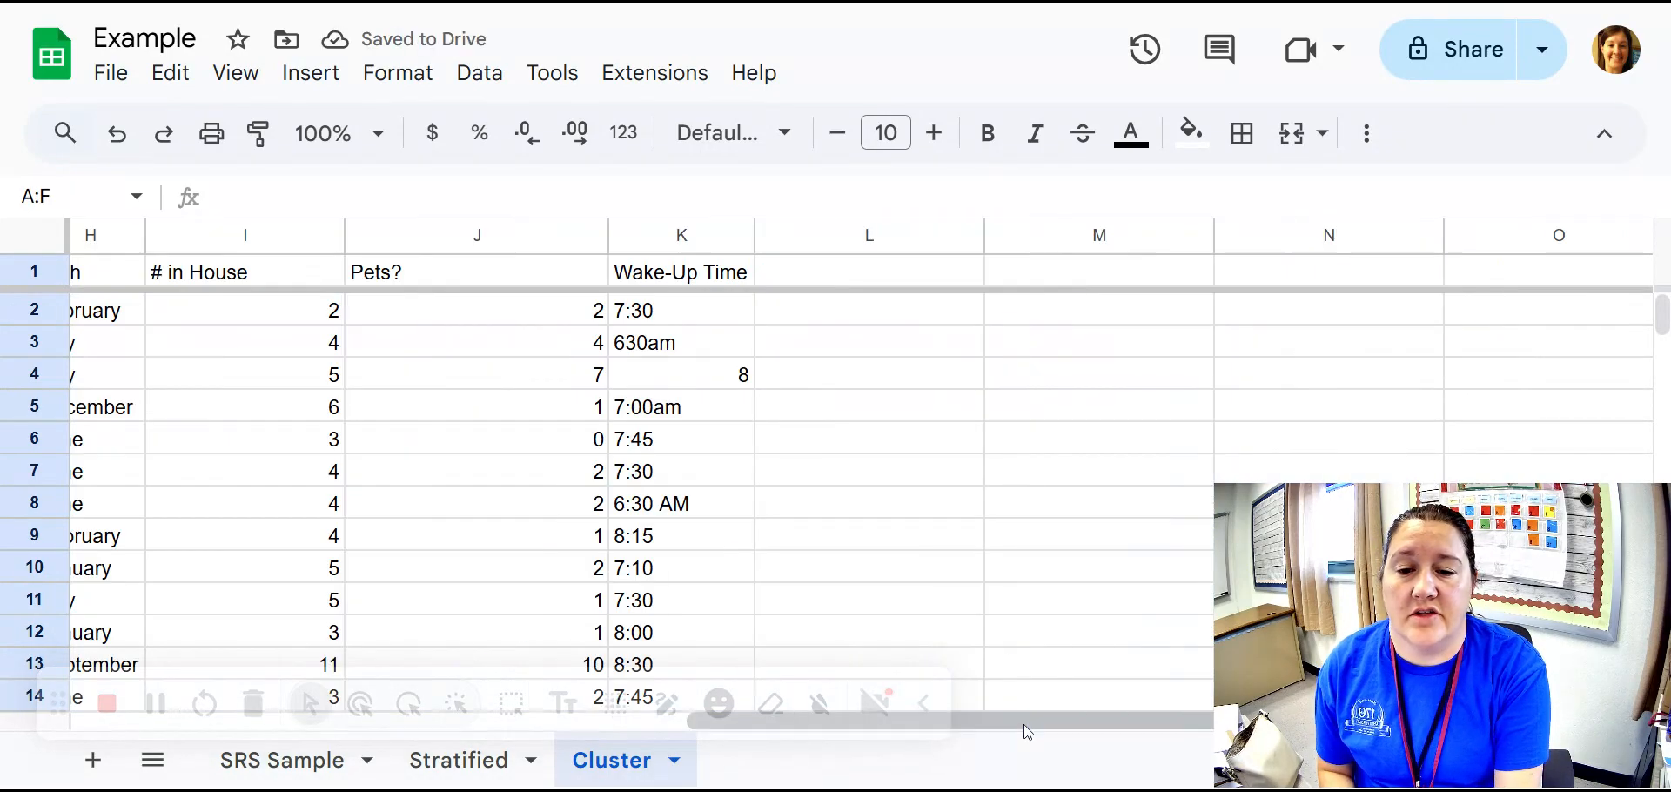
drag(207, 233, 683, 235)
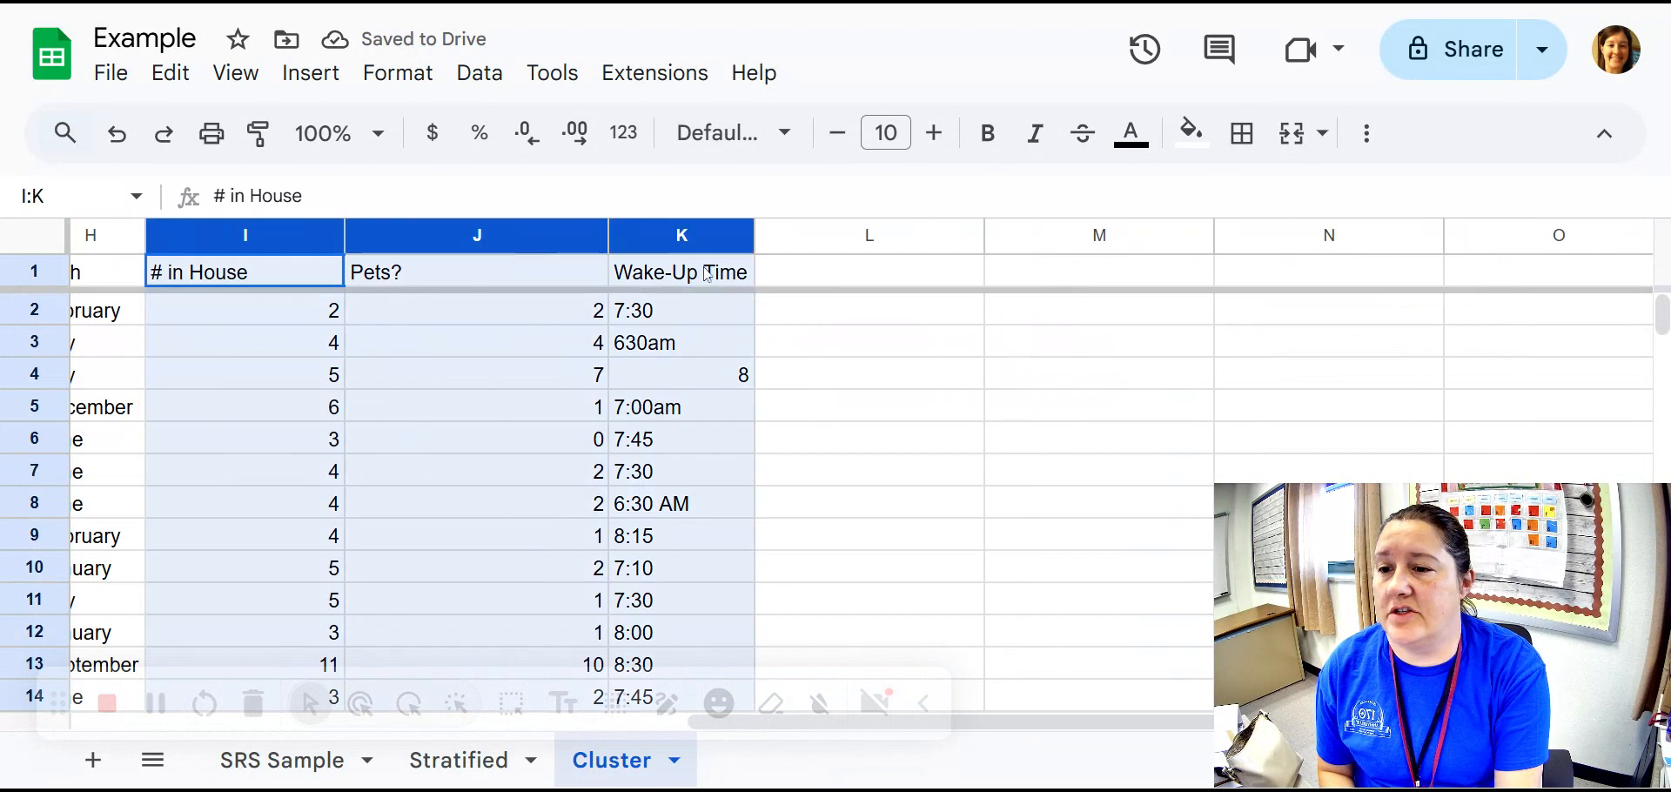
key(Delete)
scroll(681, 727, left, 8)
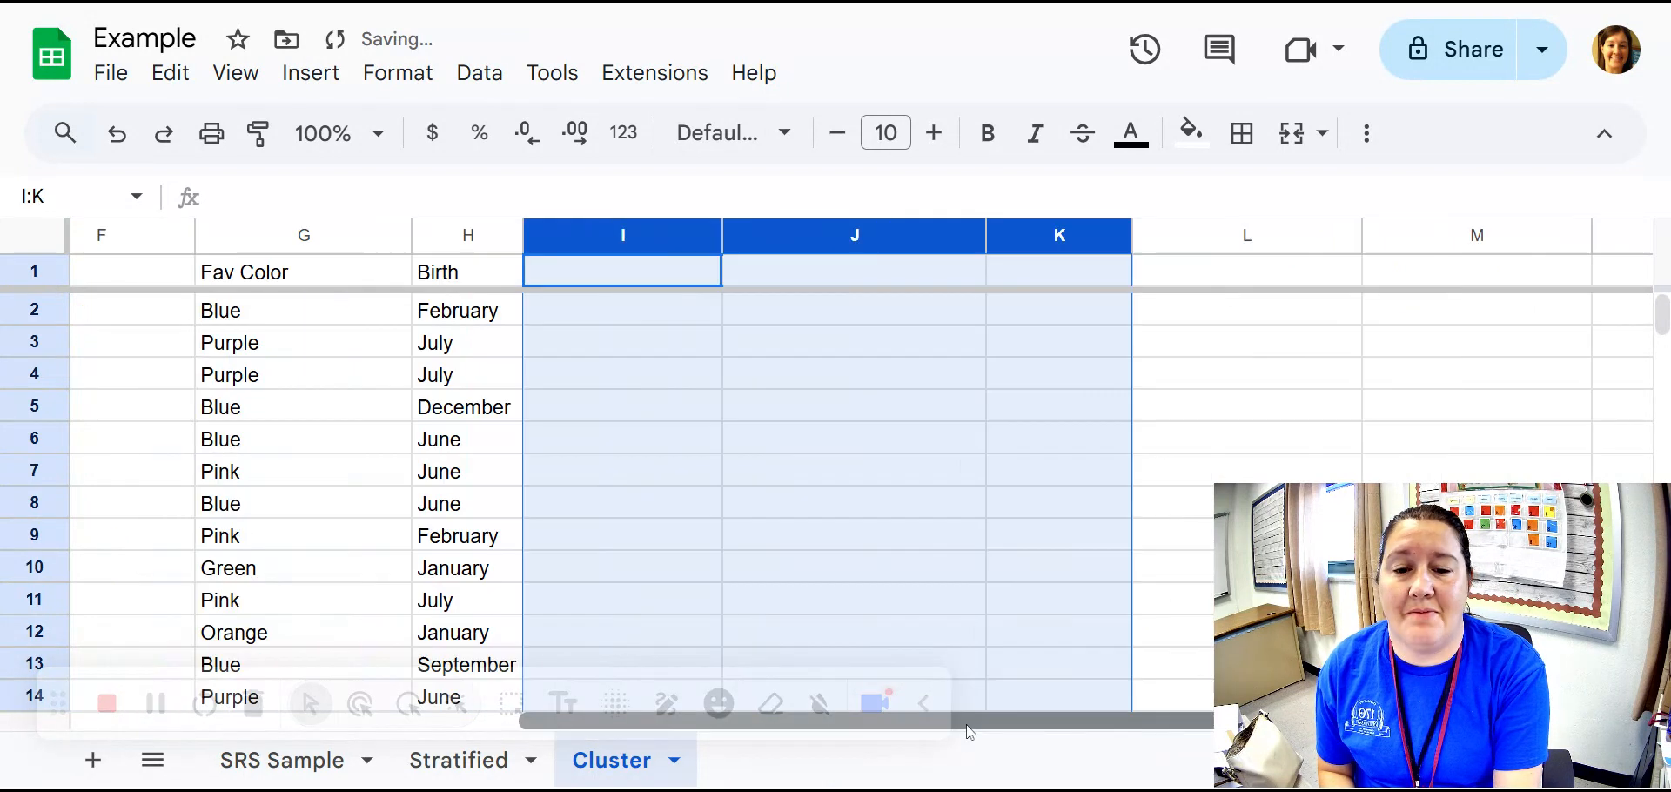
drag(677, 724, 519, 723)
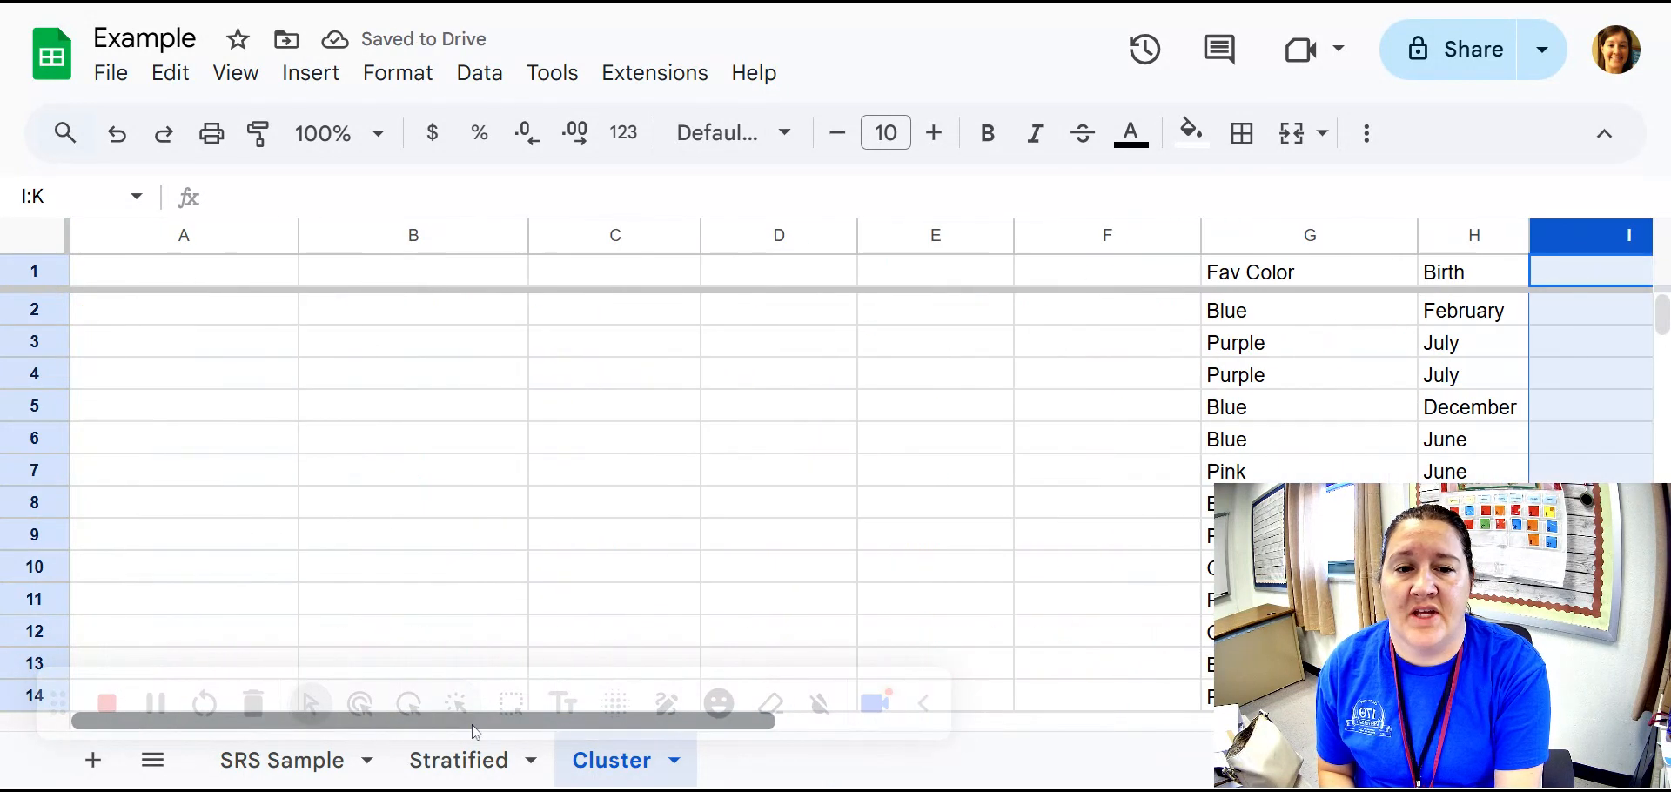
Examine the Birth and Fav Color columns for the different answers that need counting
click(1471, 236)
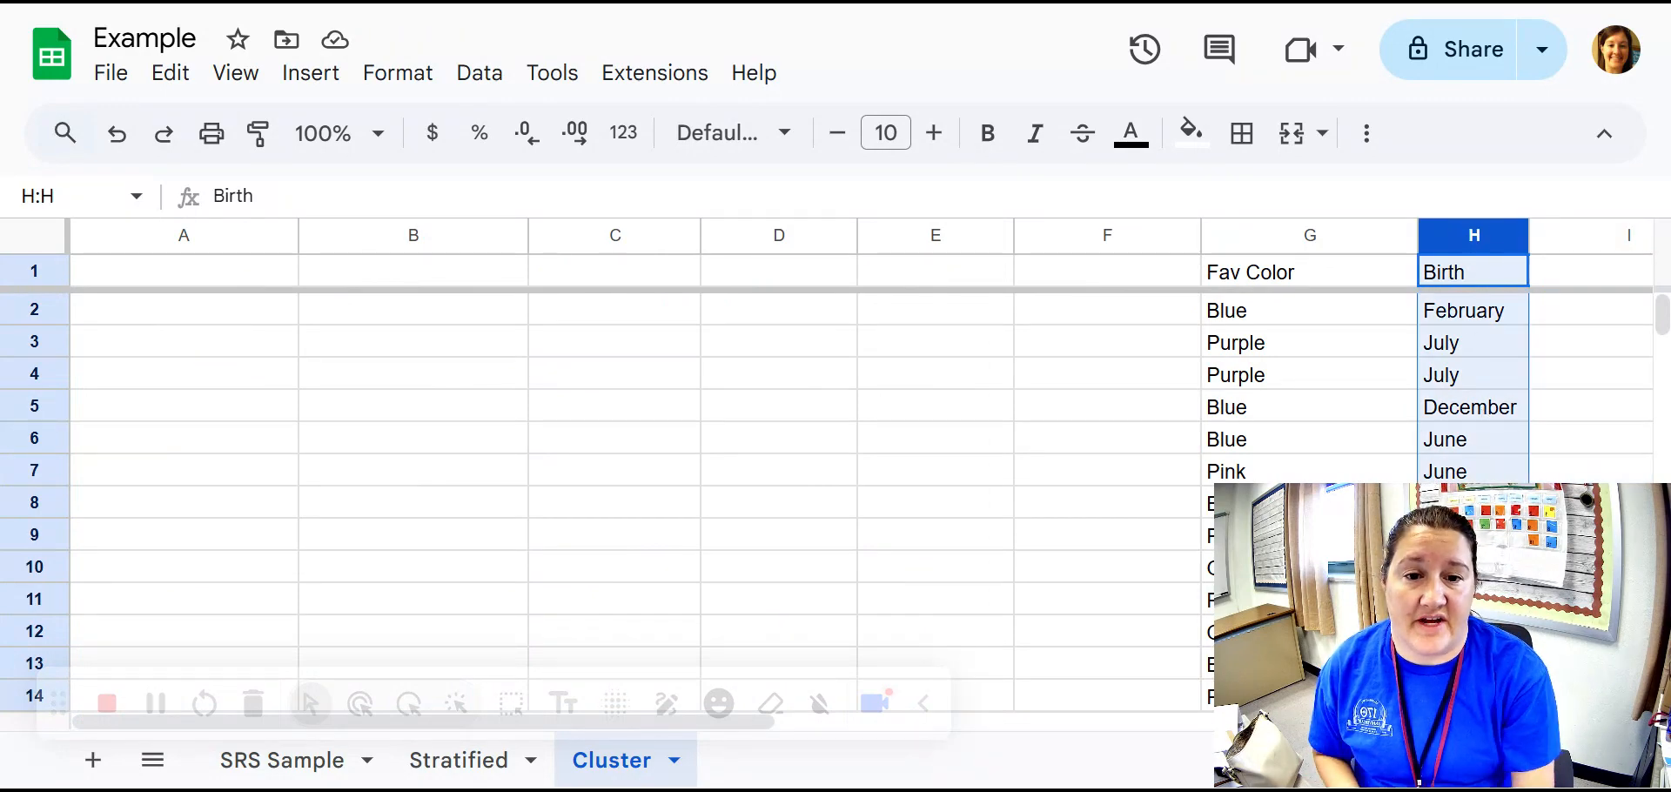
click(1231, 315)
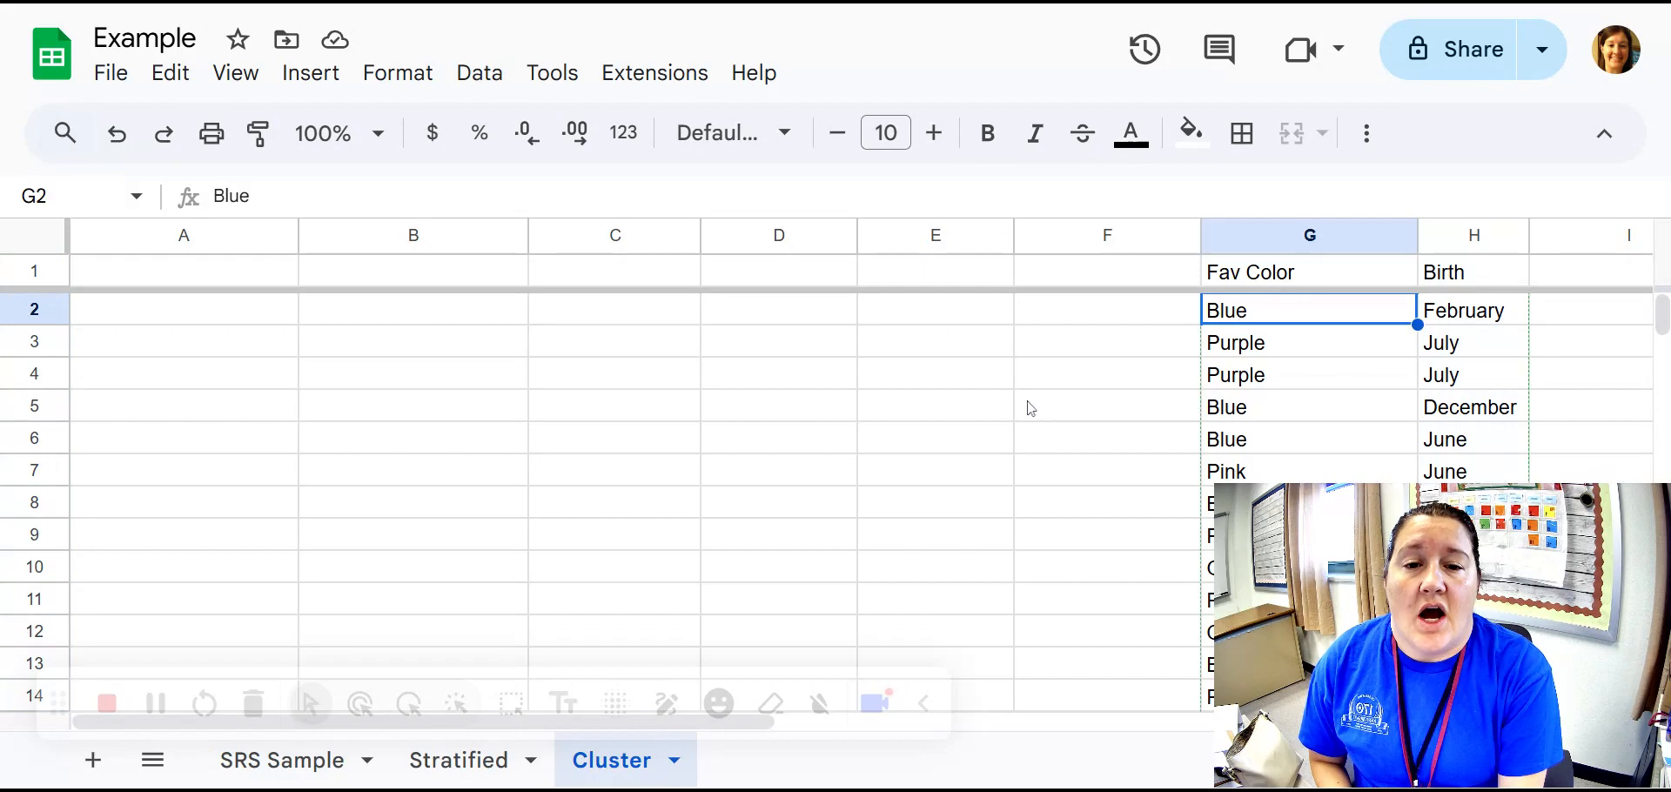
click(800, 319)
click(1275, 320)
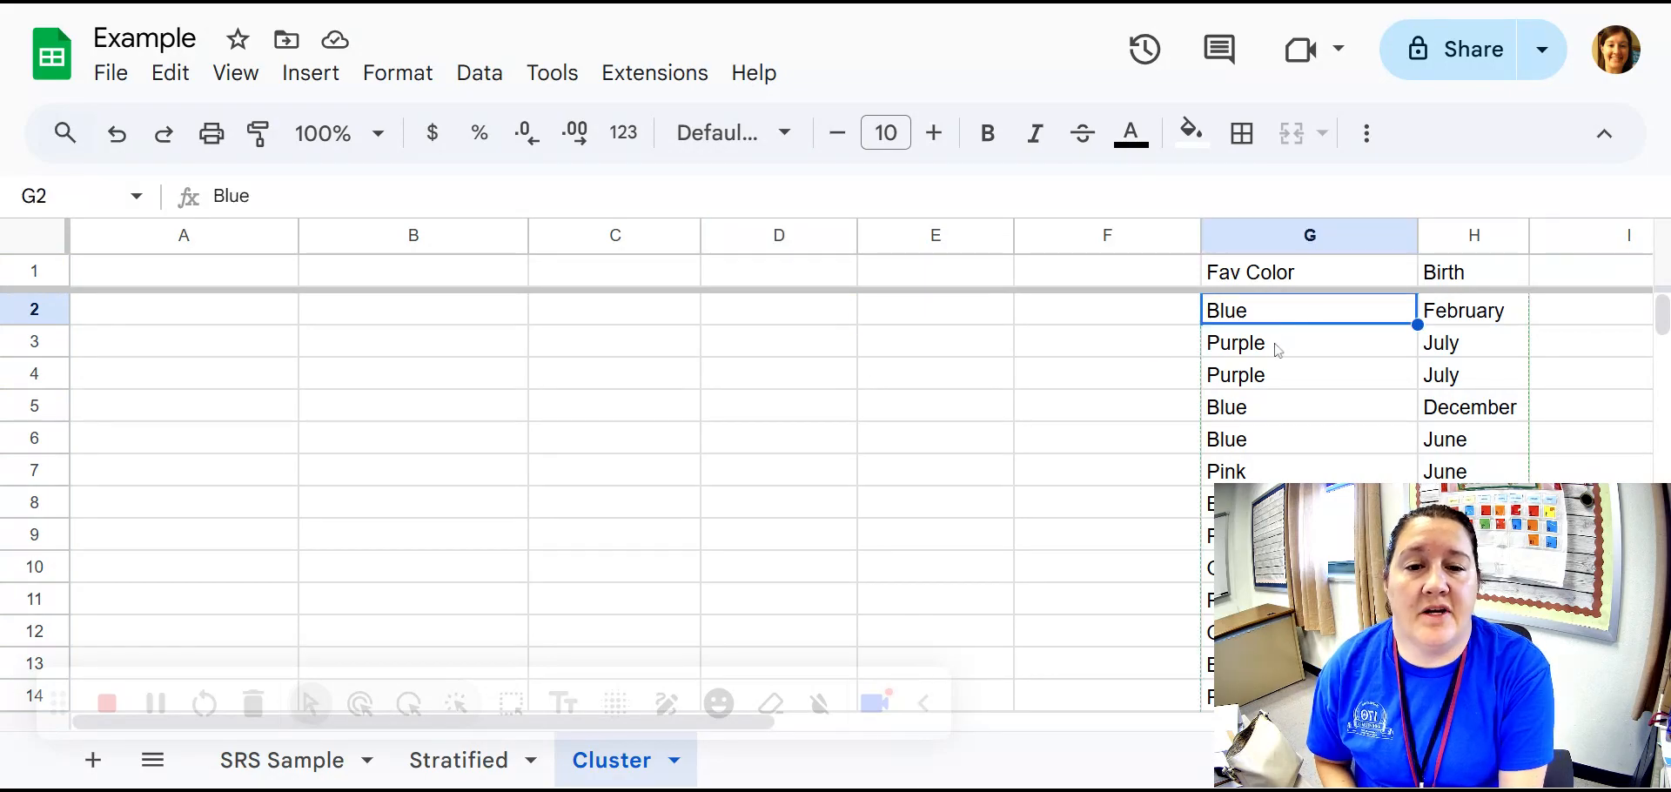
click(1275, 348)
click(1250, 475)
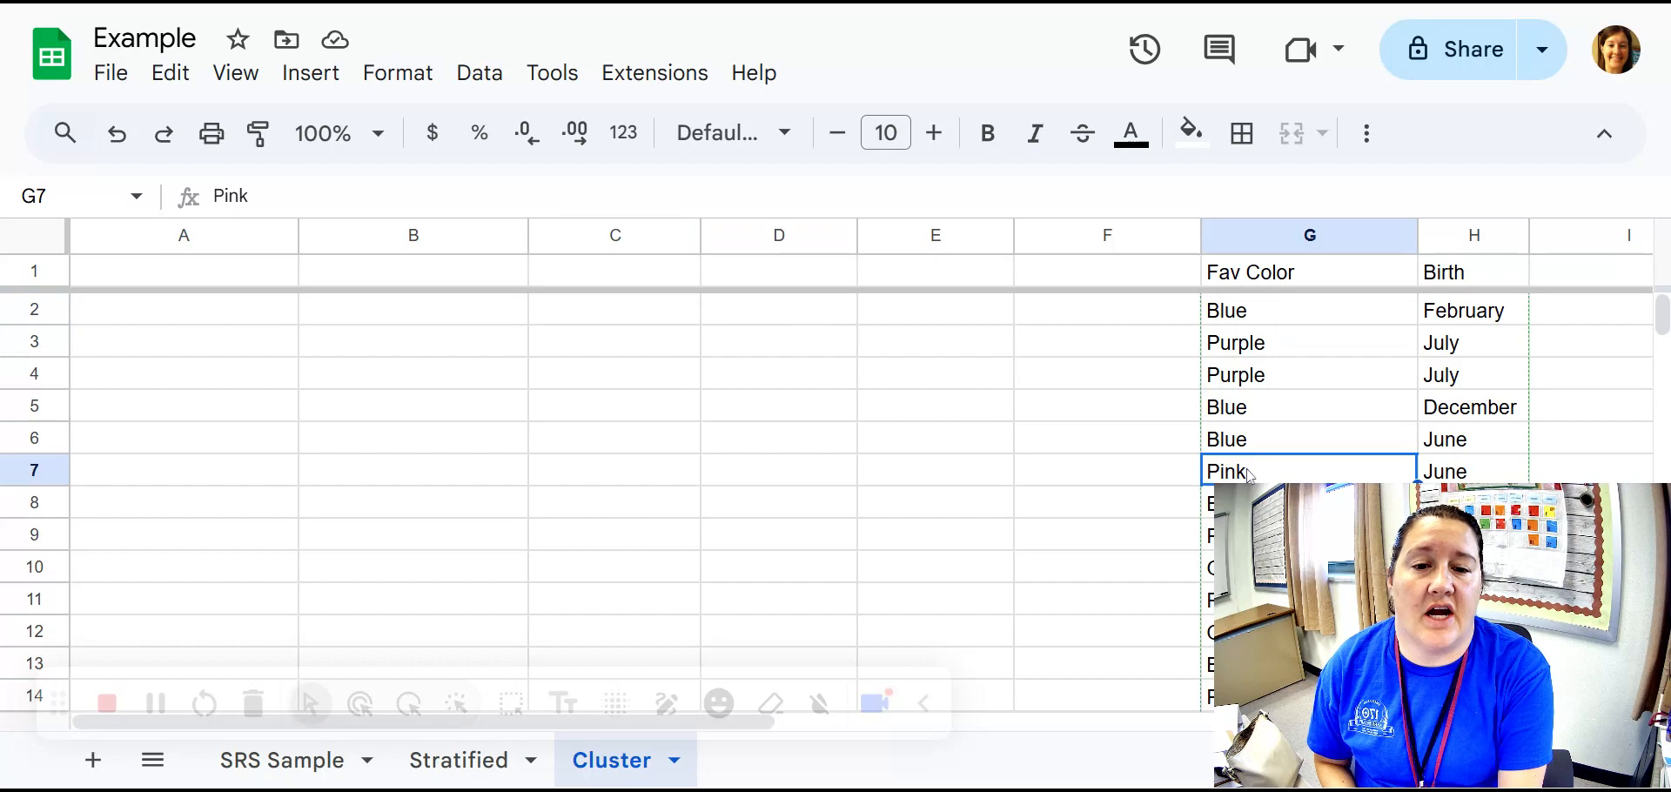
click(1262, 320)
click(1262, 341)
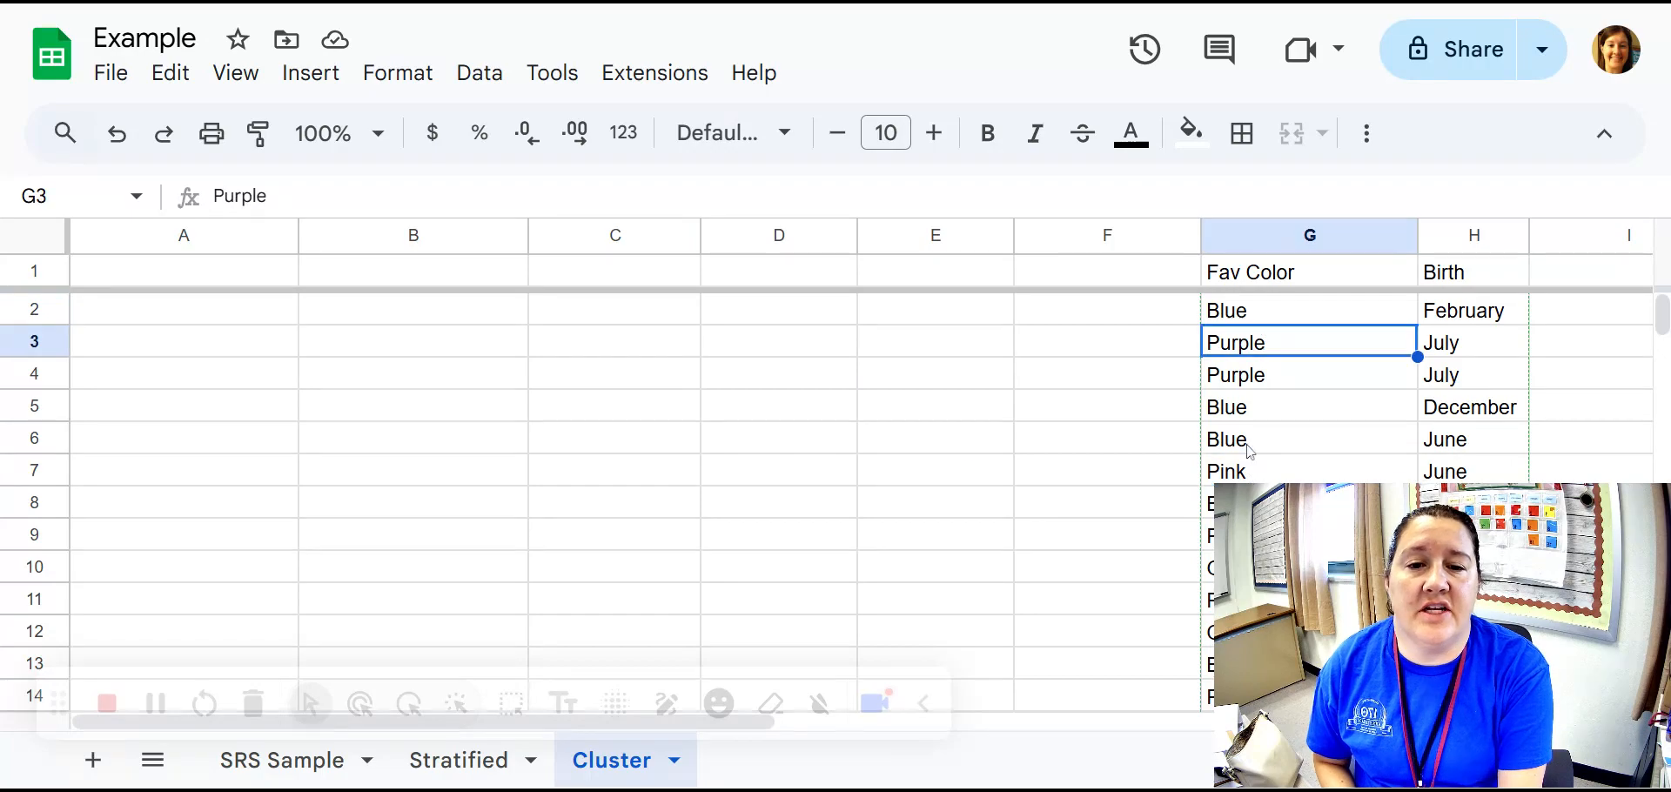
click(1252, 472)
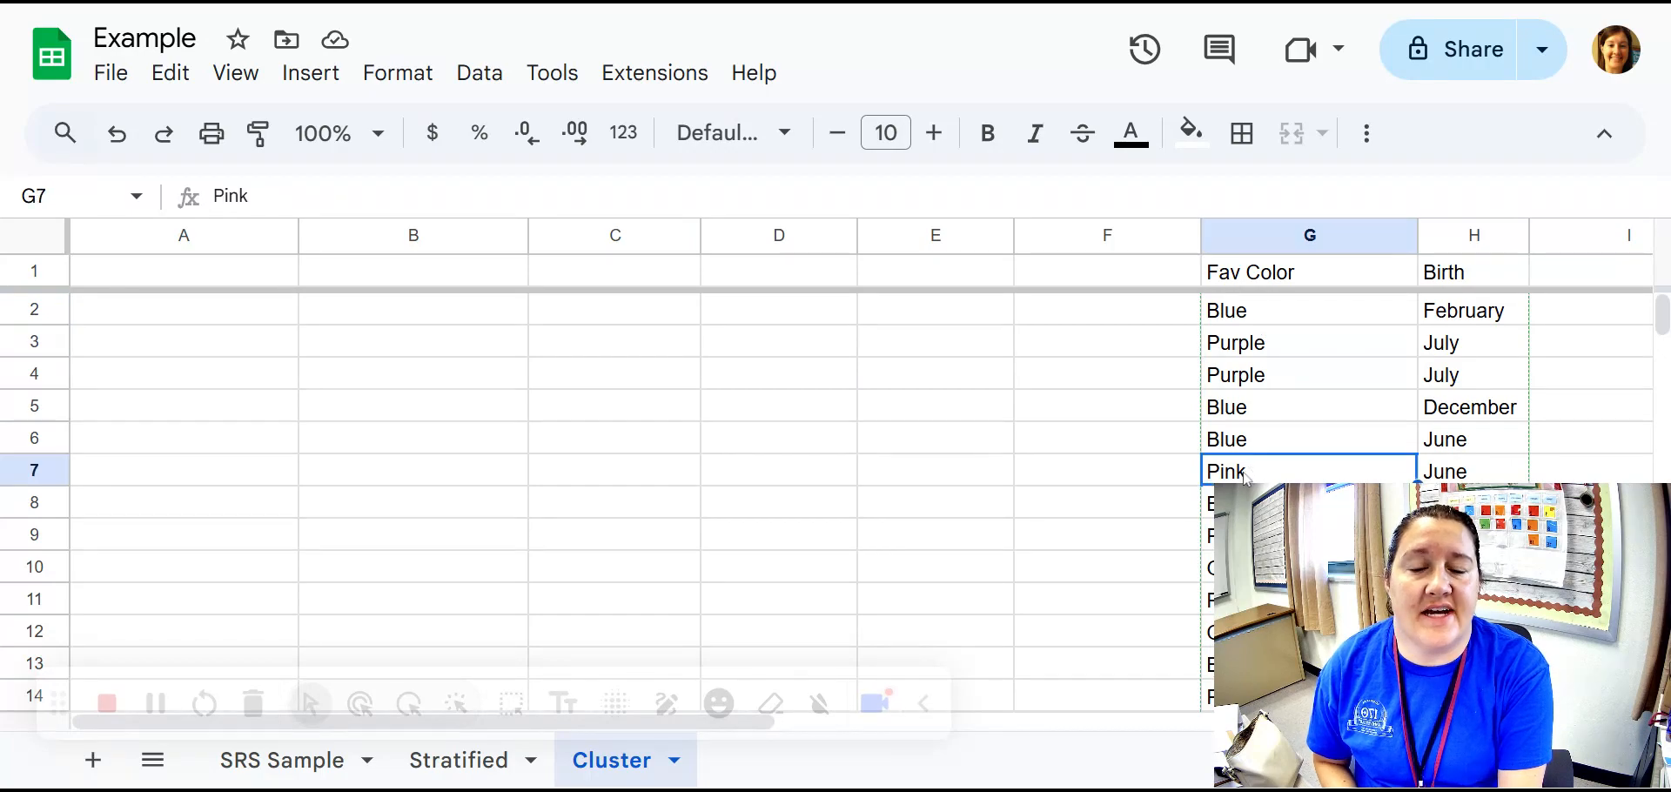
Label cell D2 Blue and count the blue answers in cell E2 with =countif(G2:G31,"blue")
click(820, 321)
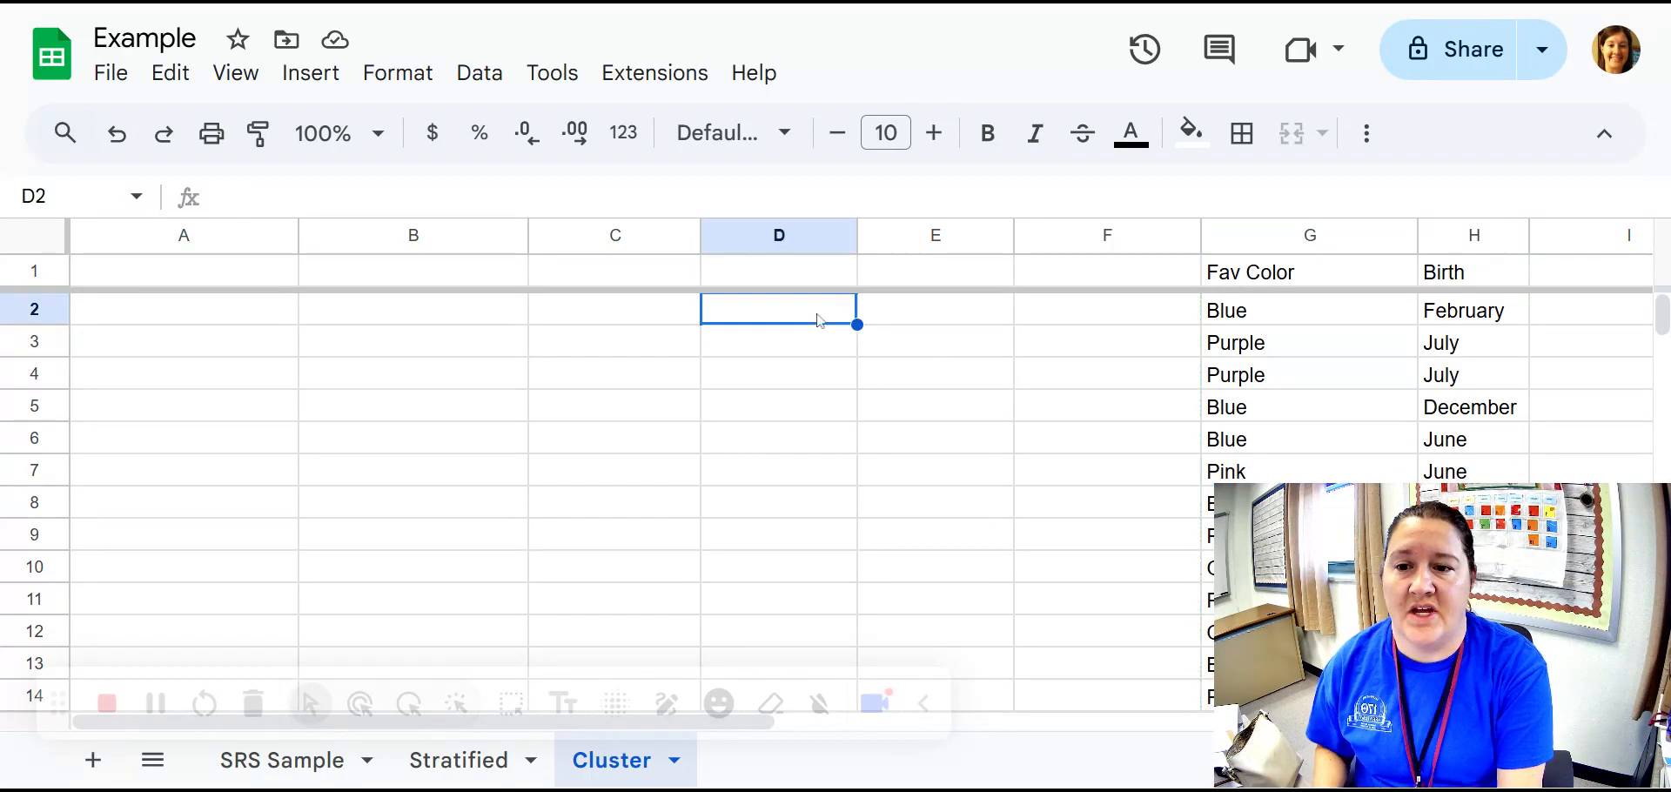
text(Blue)
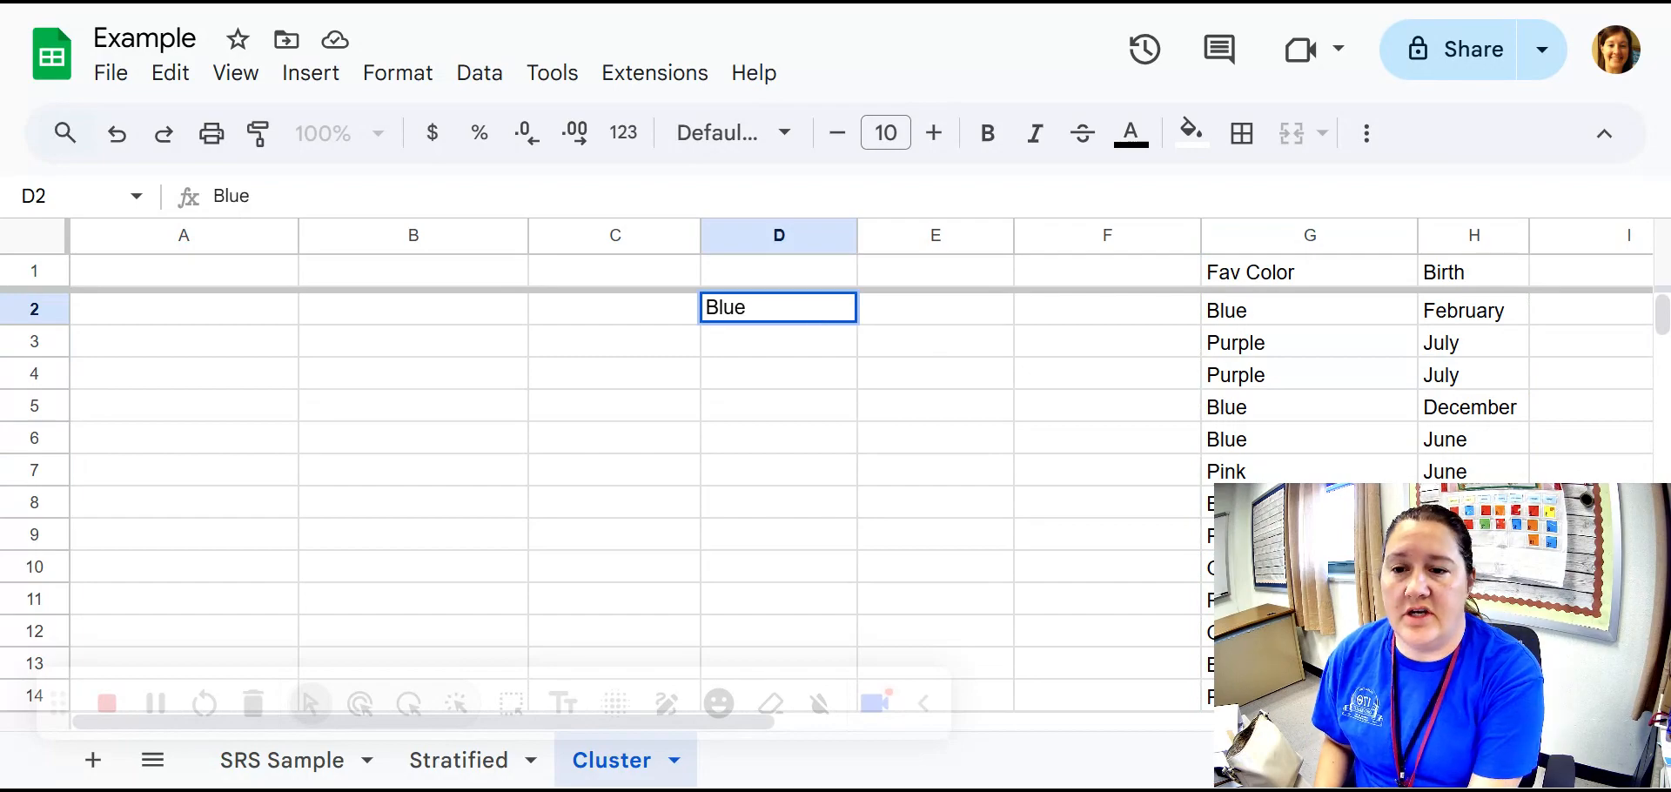
key(Tab)
text(=countif()
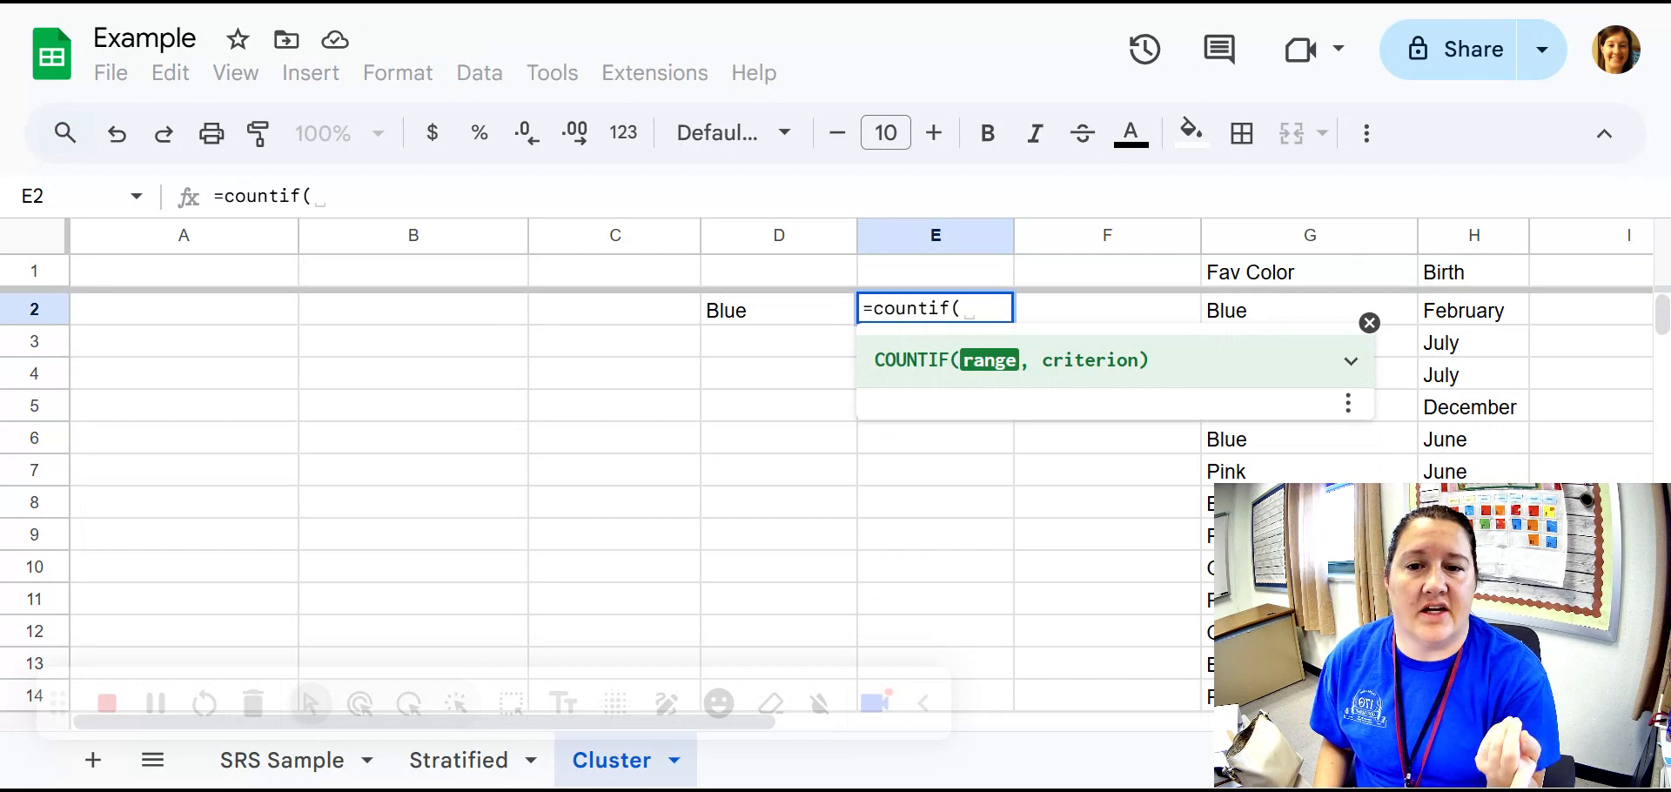
text(G2:G31)
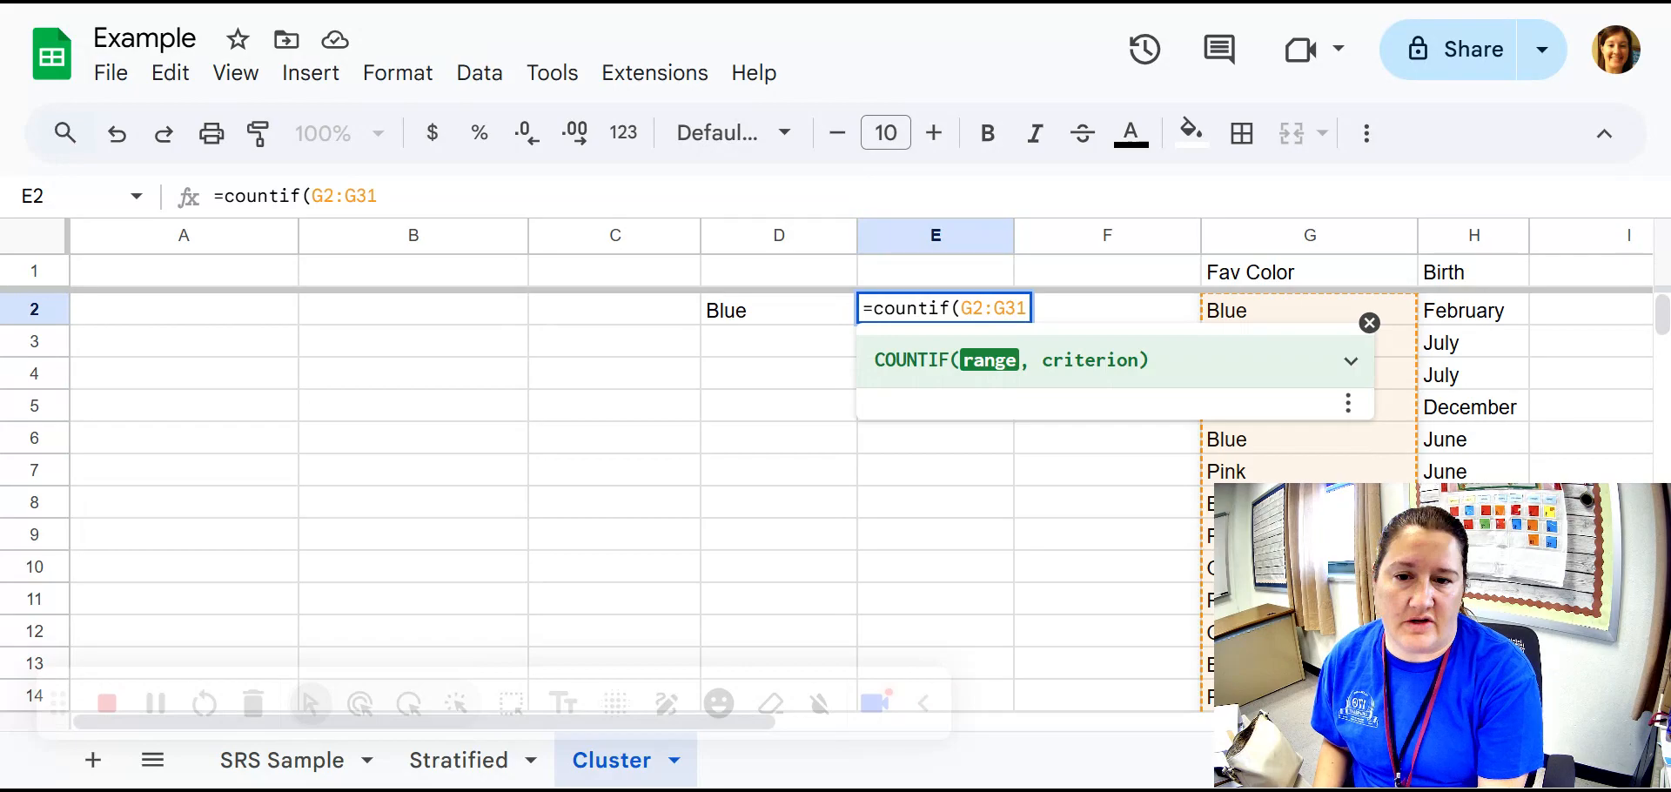
text(,"blue)
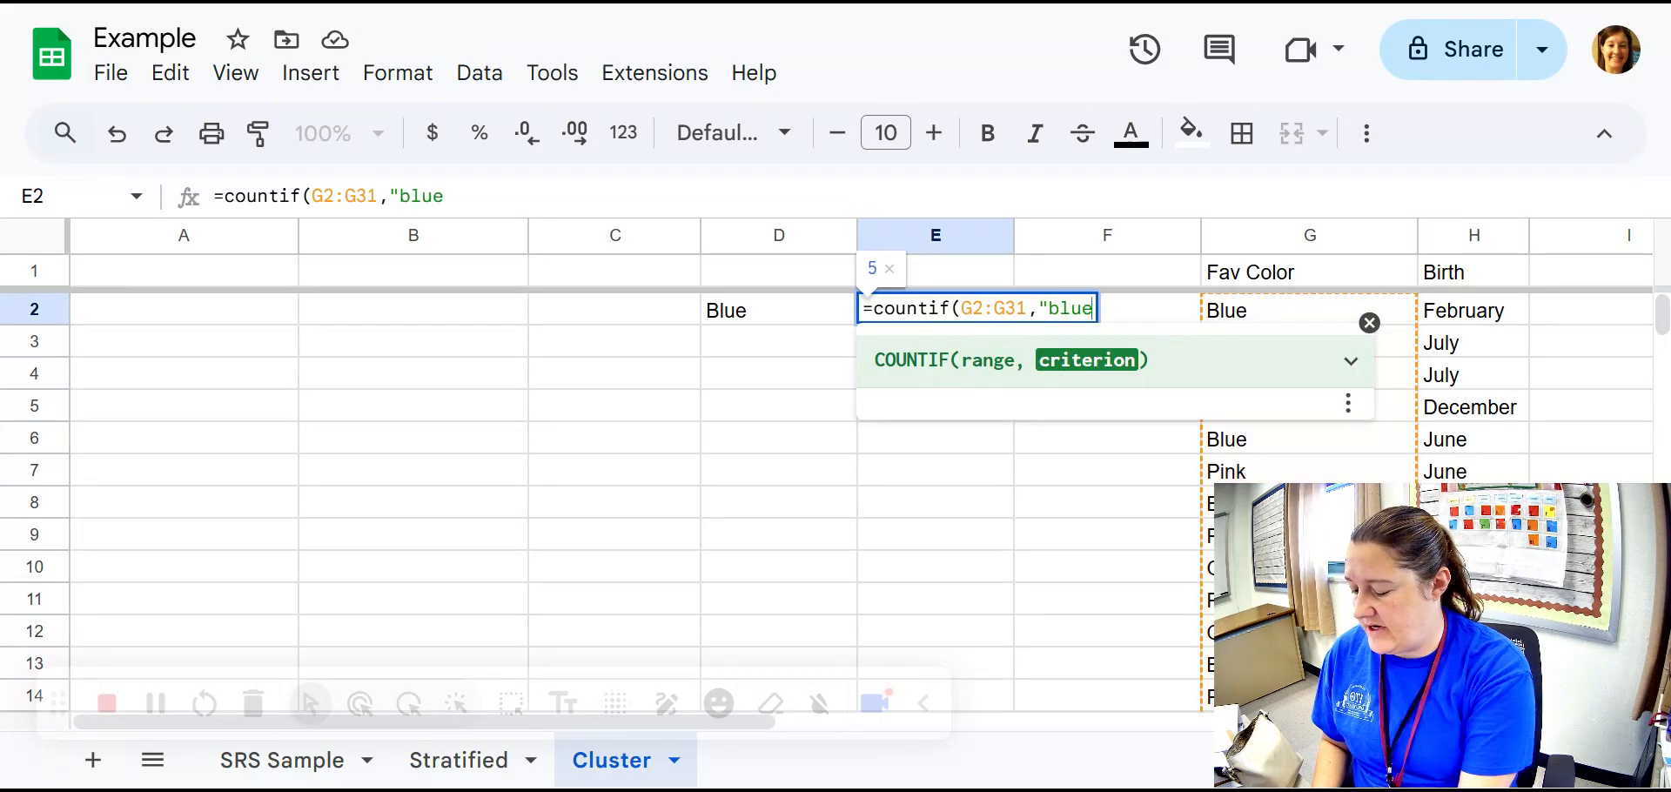
text(")
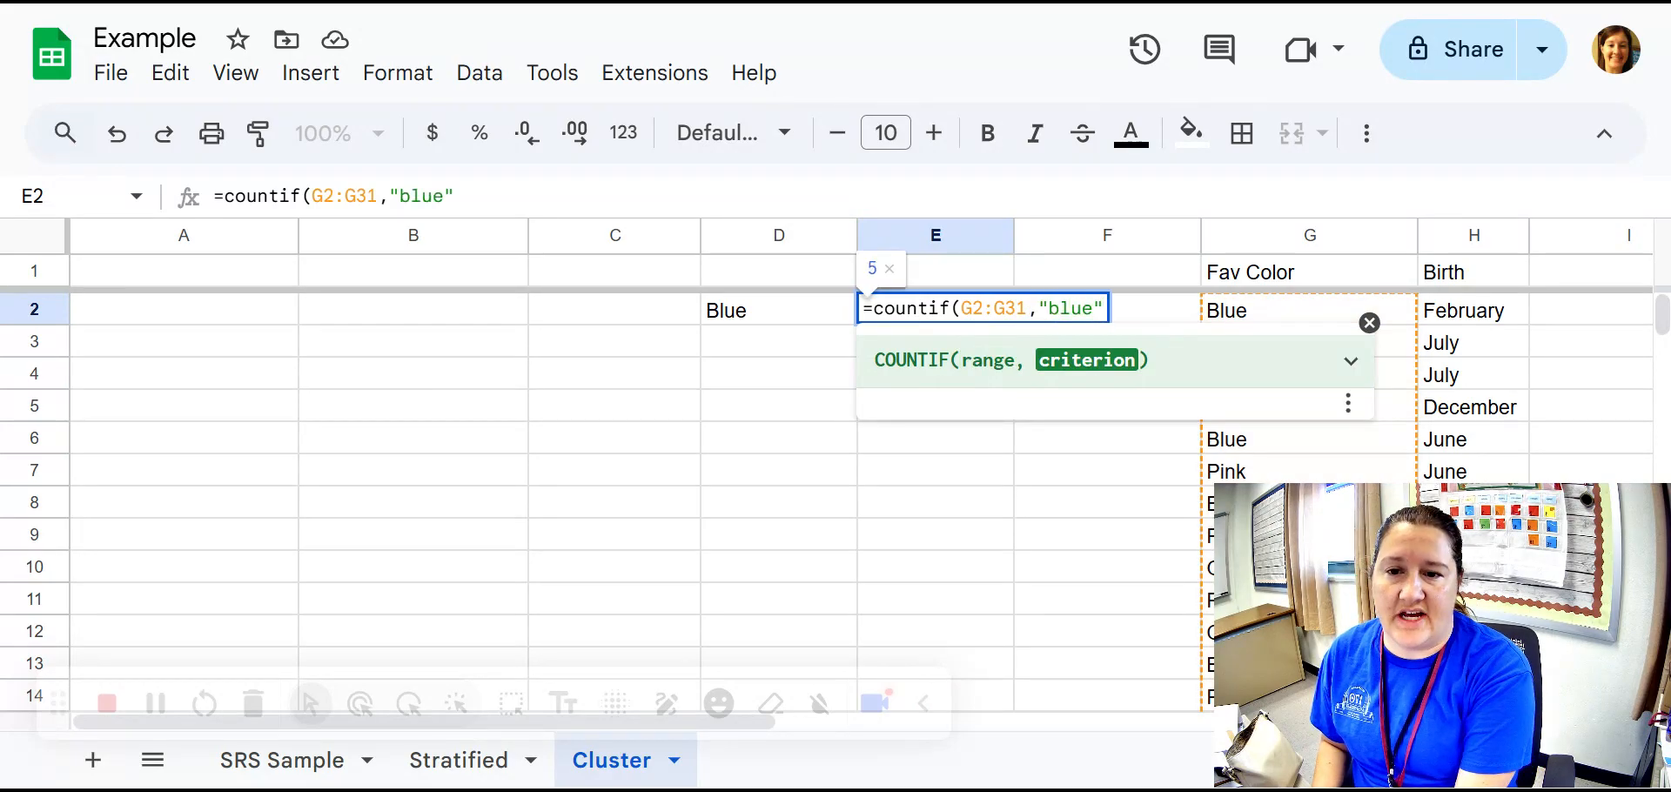
text())
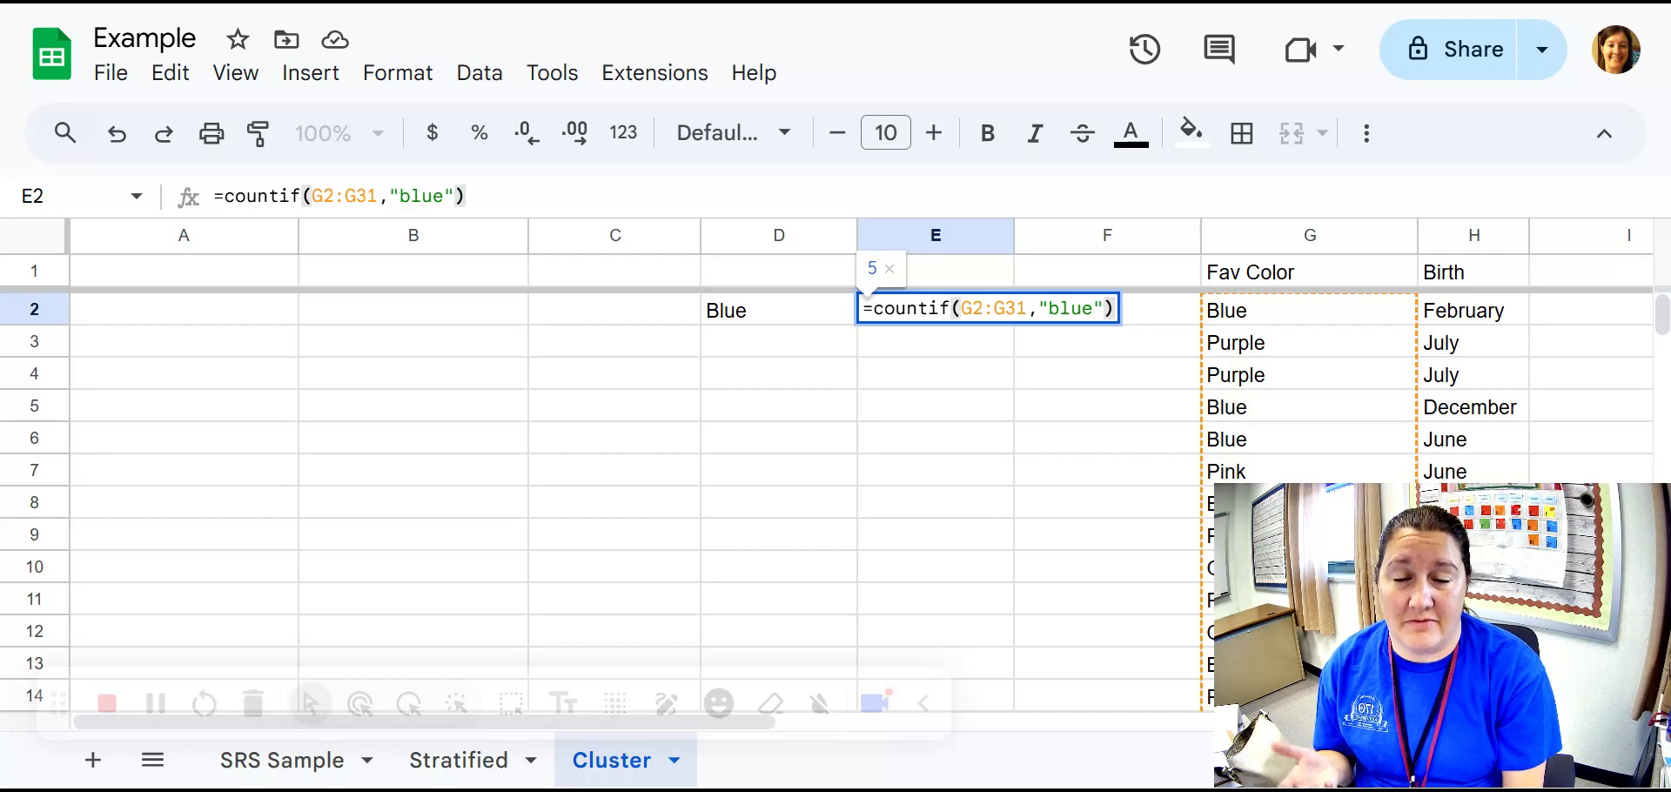
key(Return)
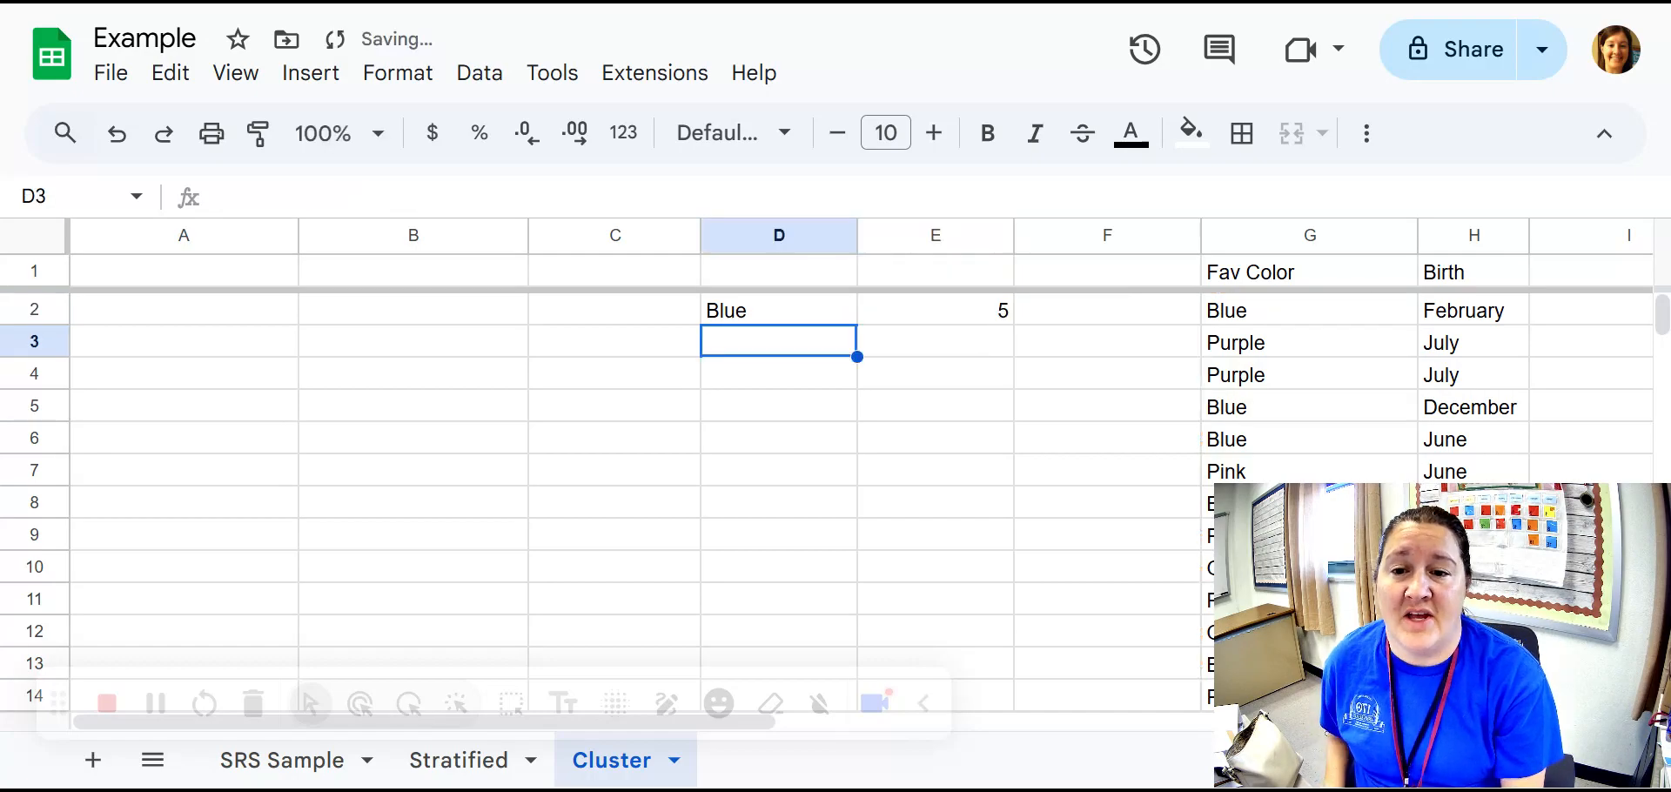
Label cell D3 Purple and count the purple answers in cell E3 with =countif(G2:G31,"purple")
text(Pup)
key(BackSpace)
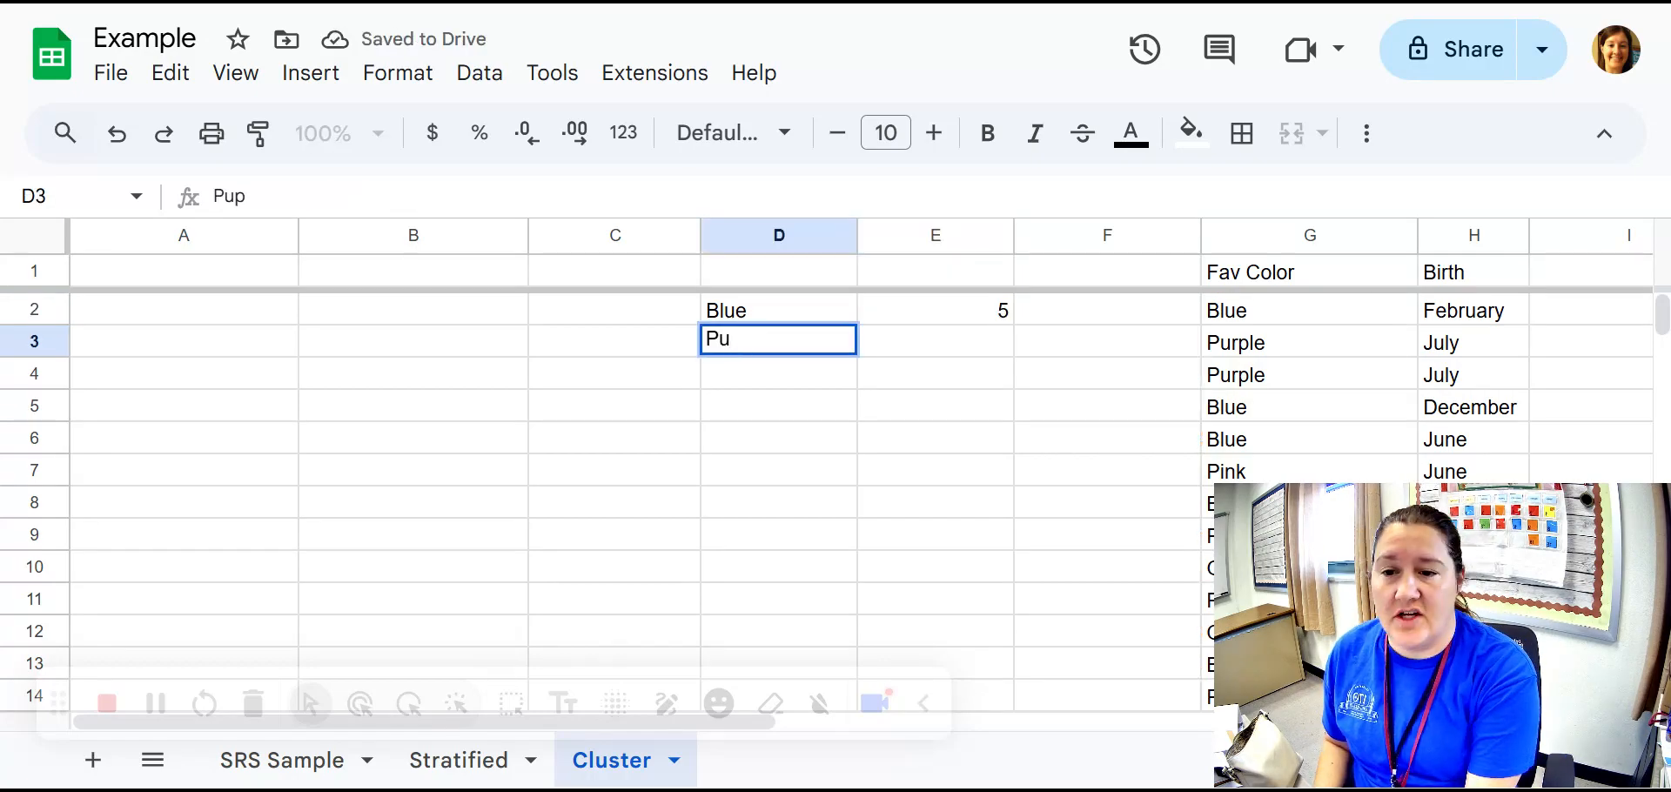
text(rple)
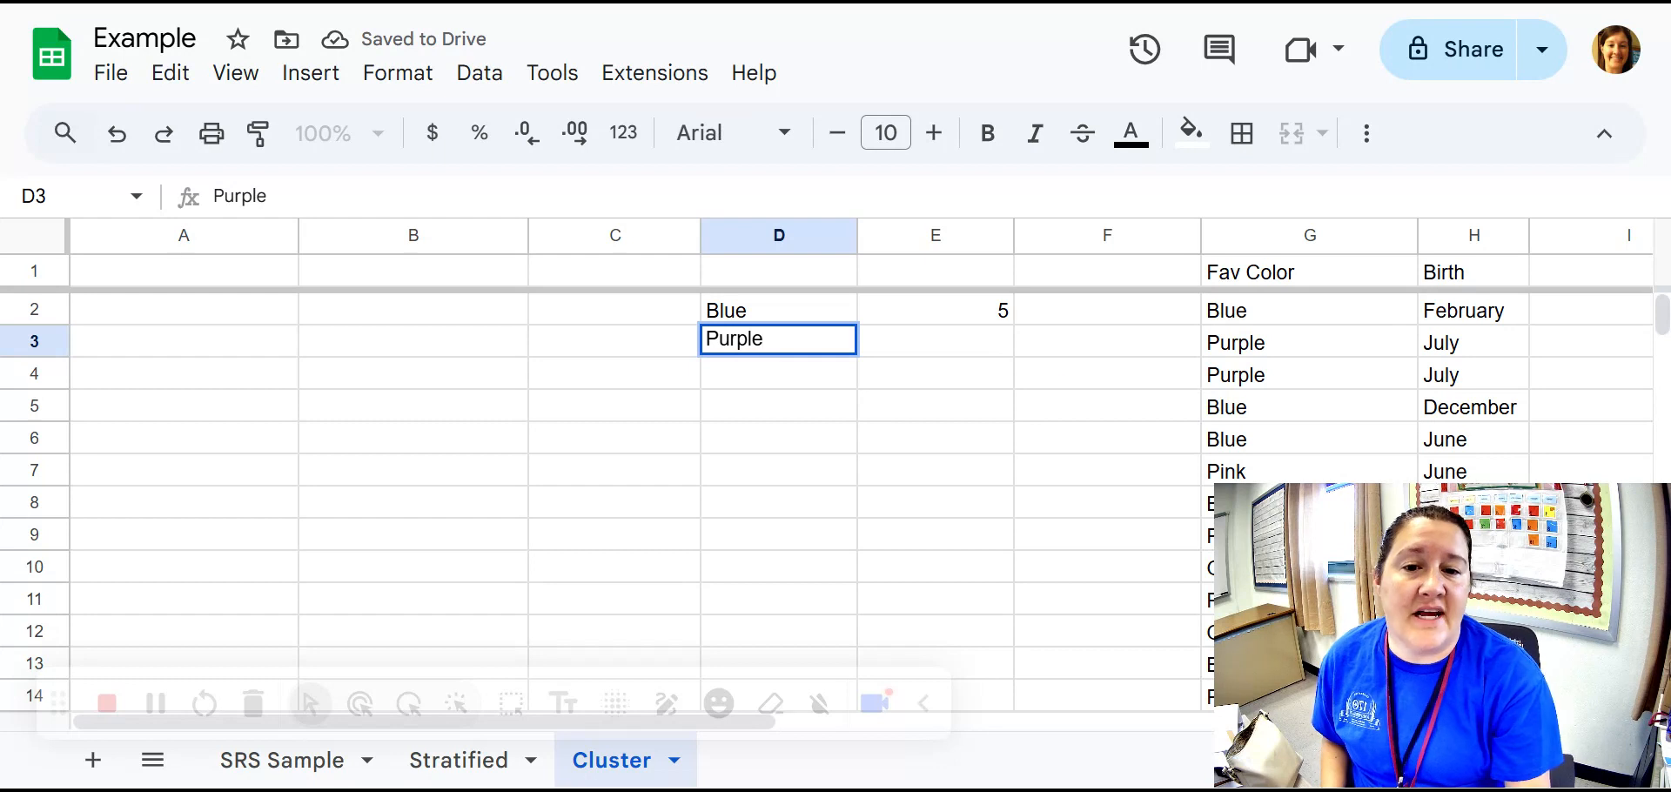
click(1225, 342)
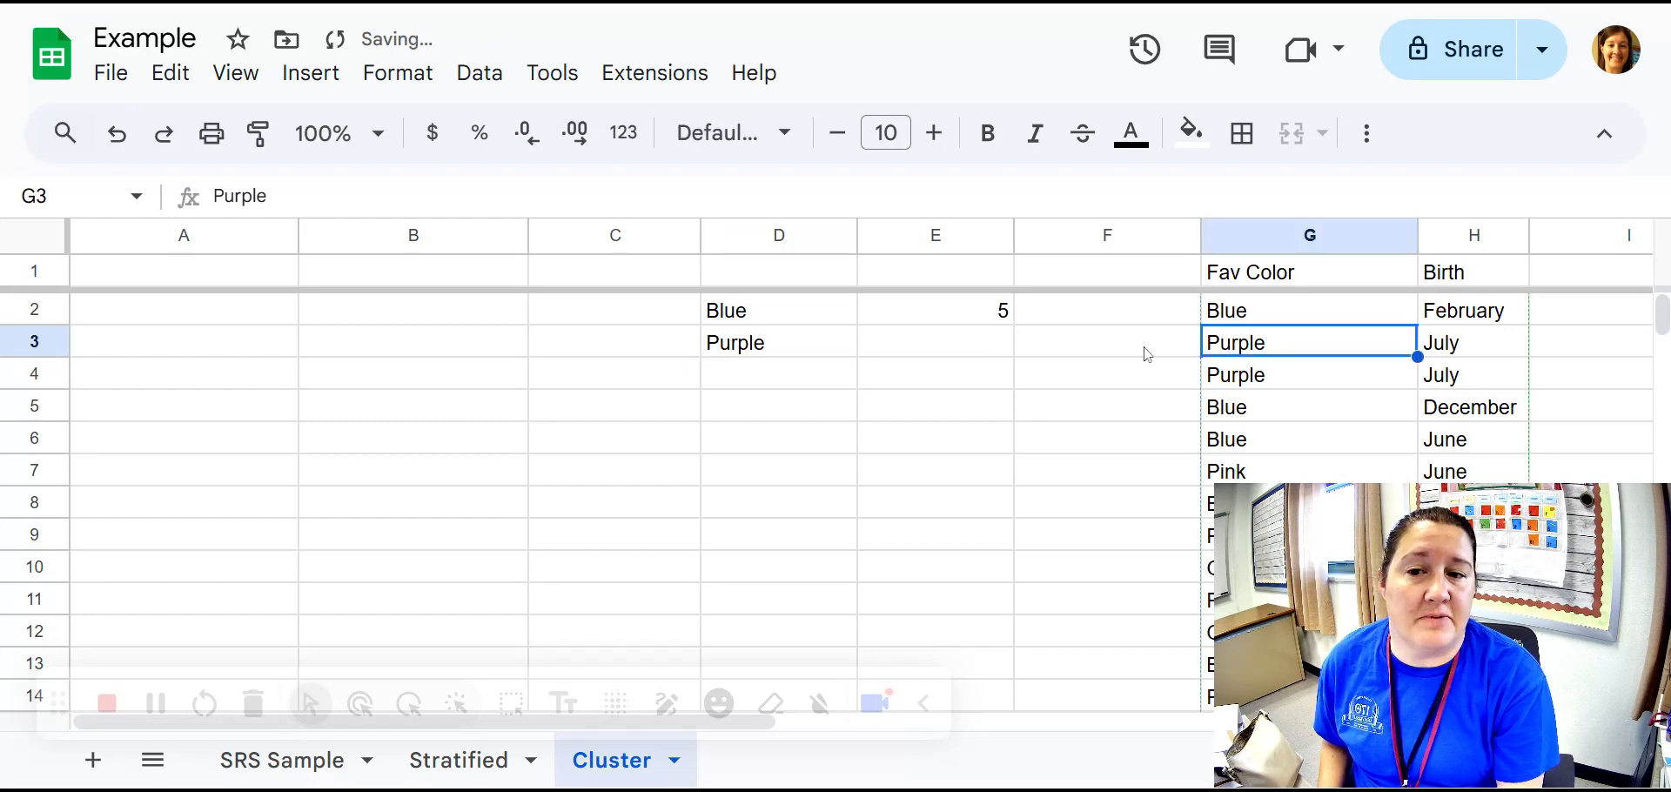
click(819, 342)
click(930, 351)
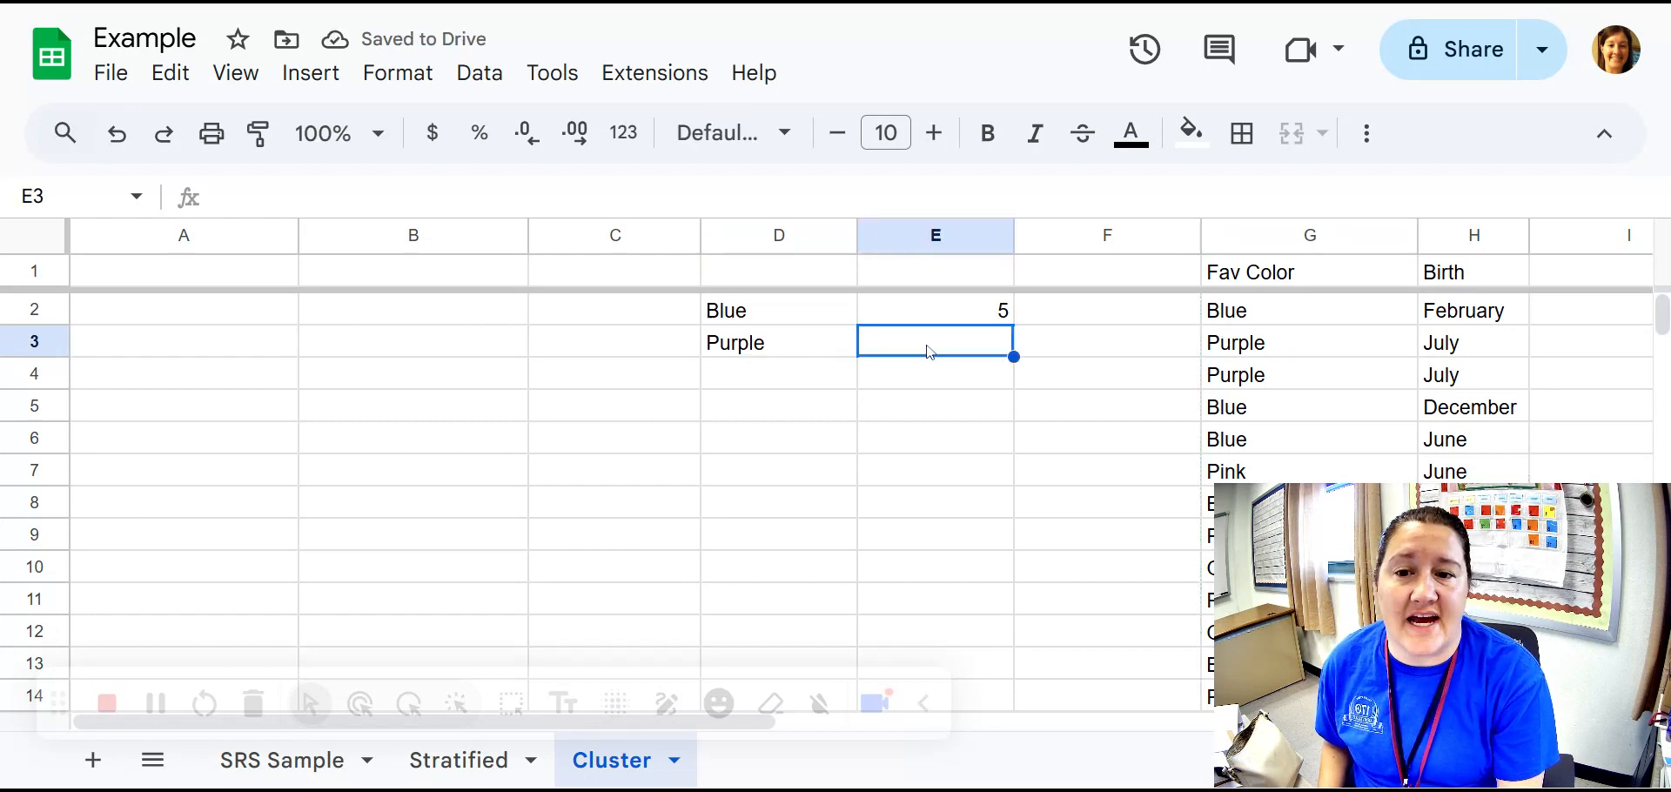
text(=countif)
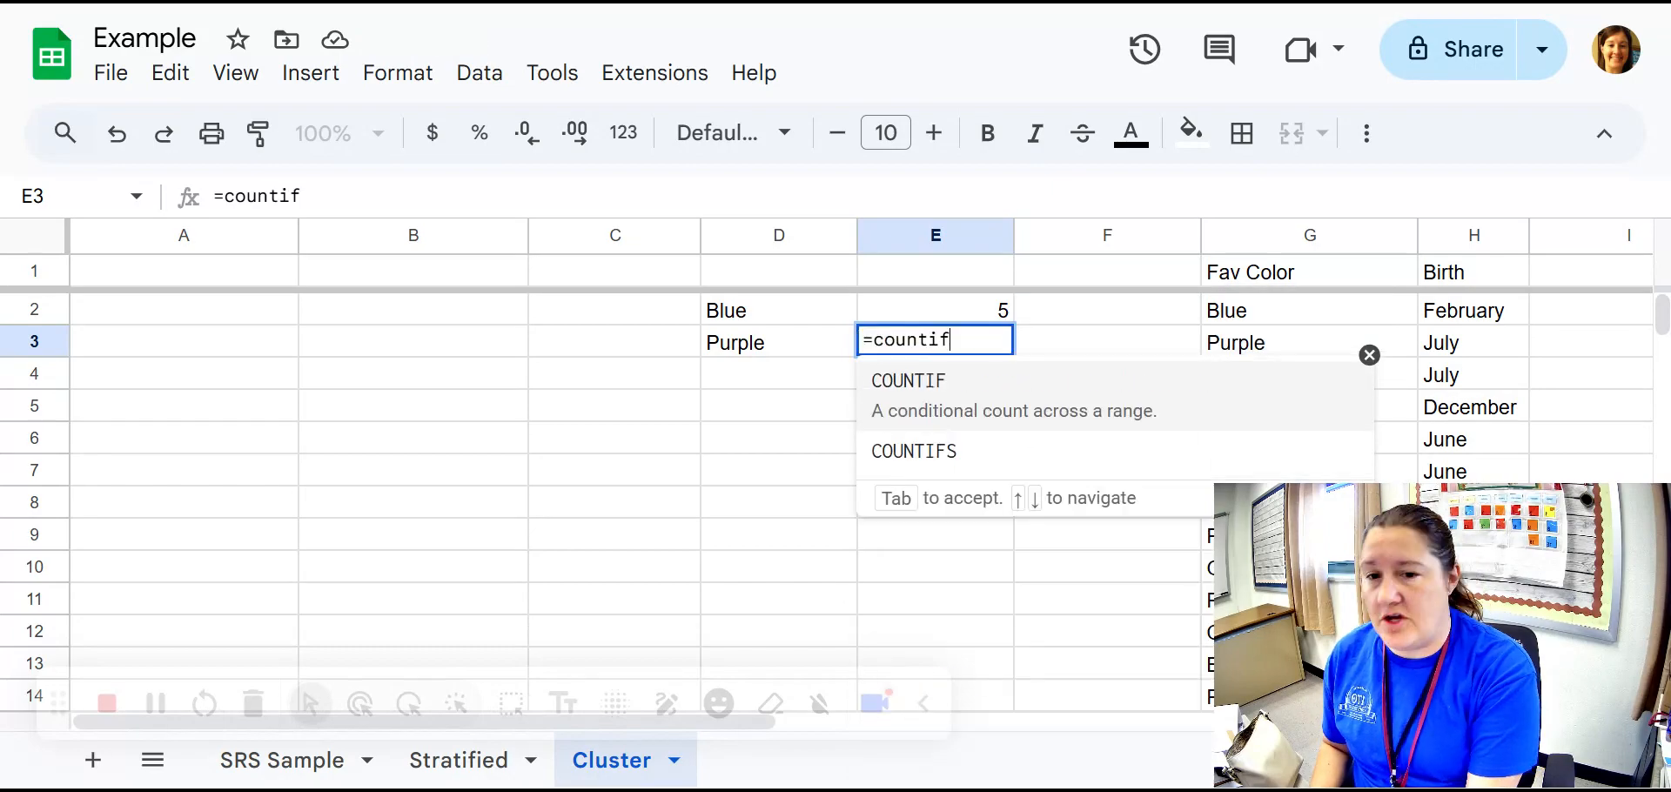
text((G2)
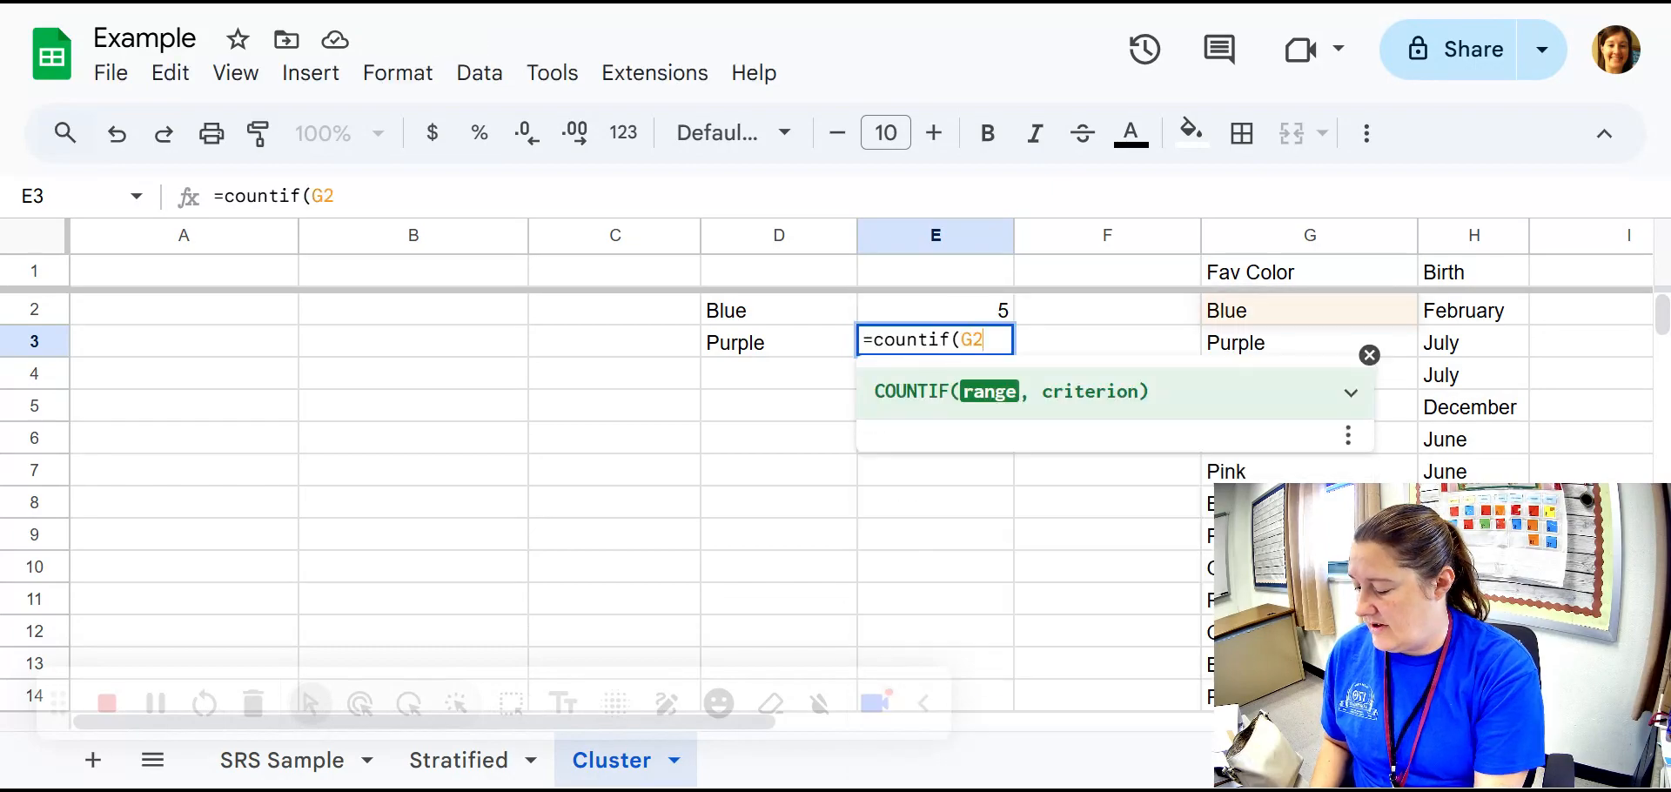
text(:G31,"pu)
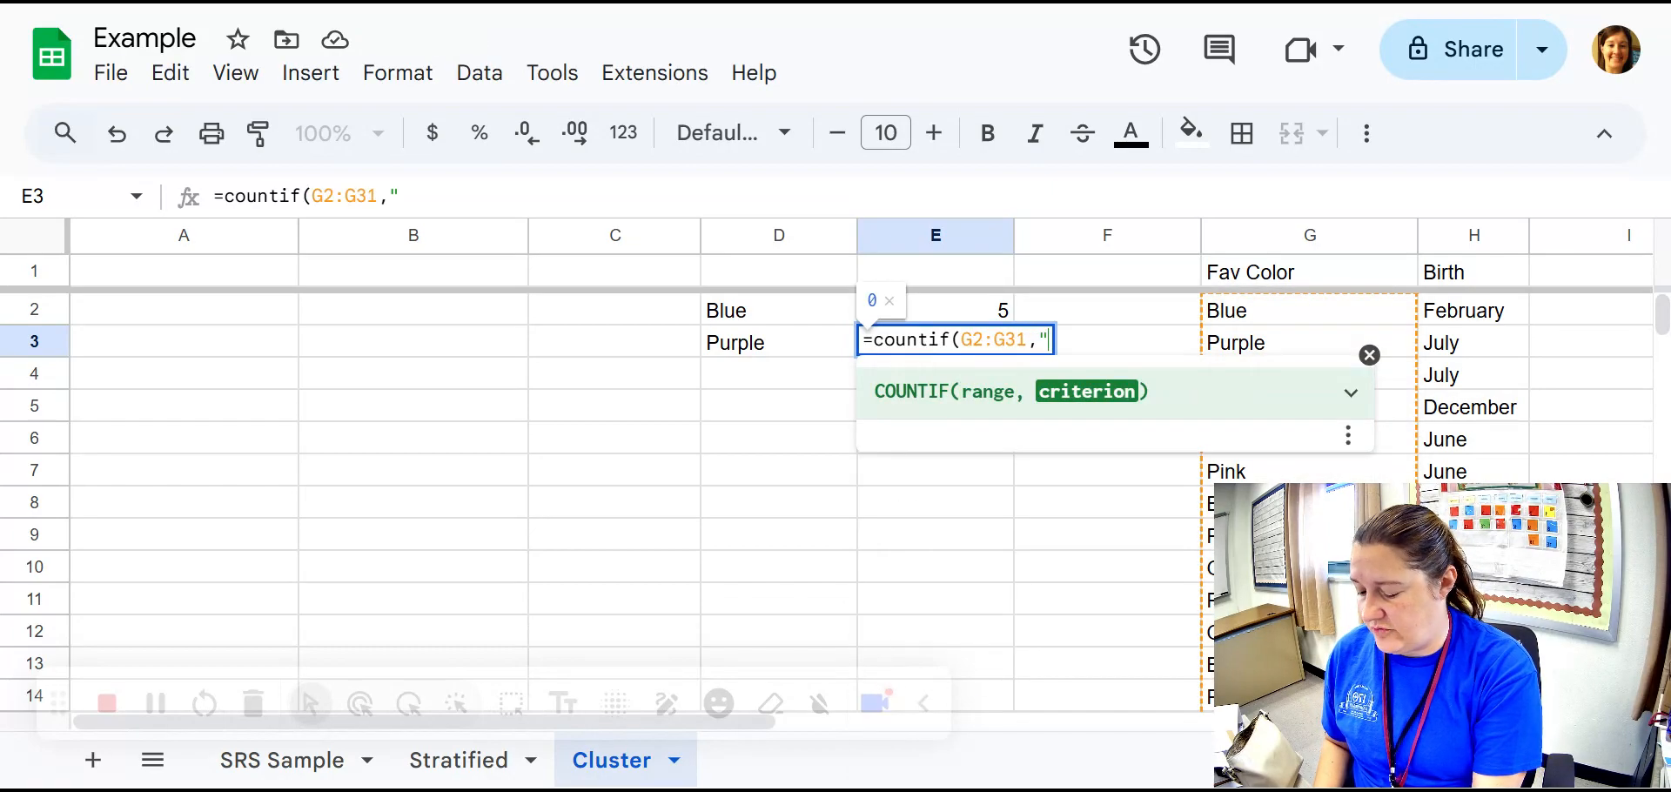
text(rple"))
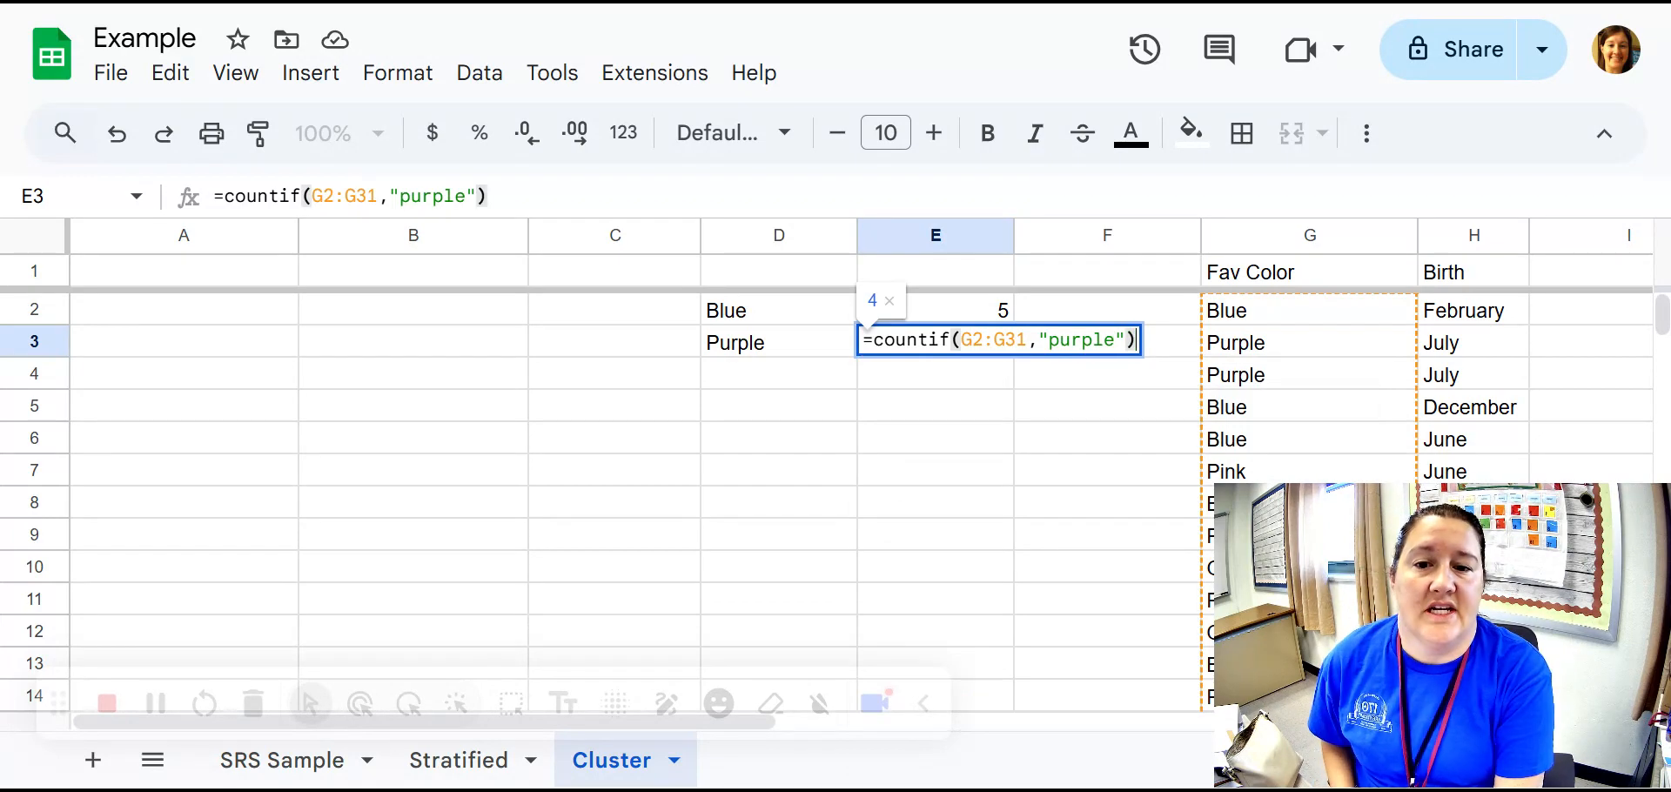
key(Return)
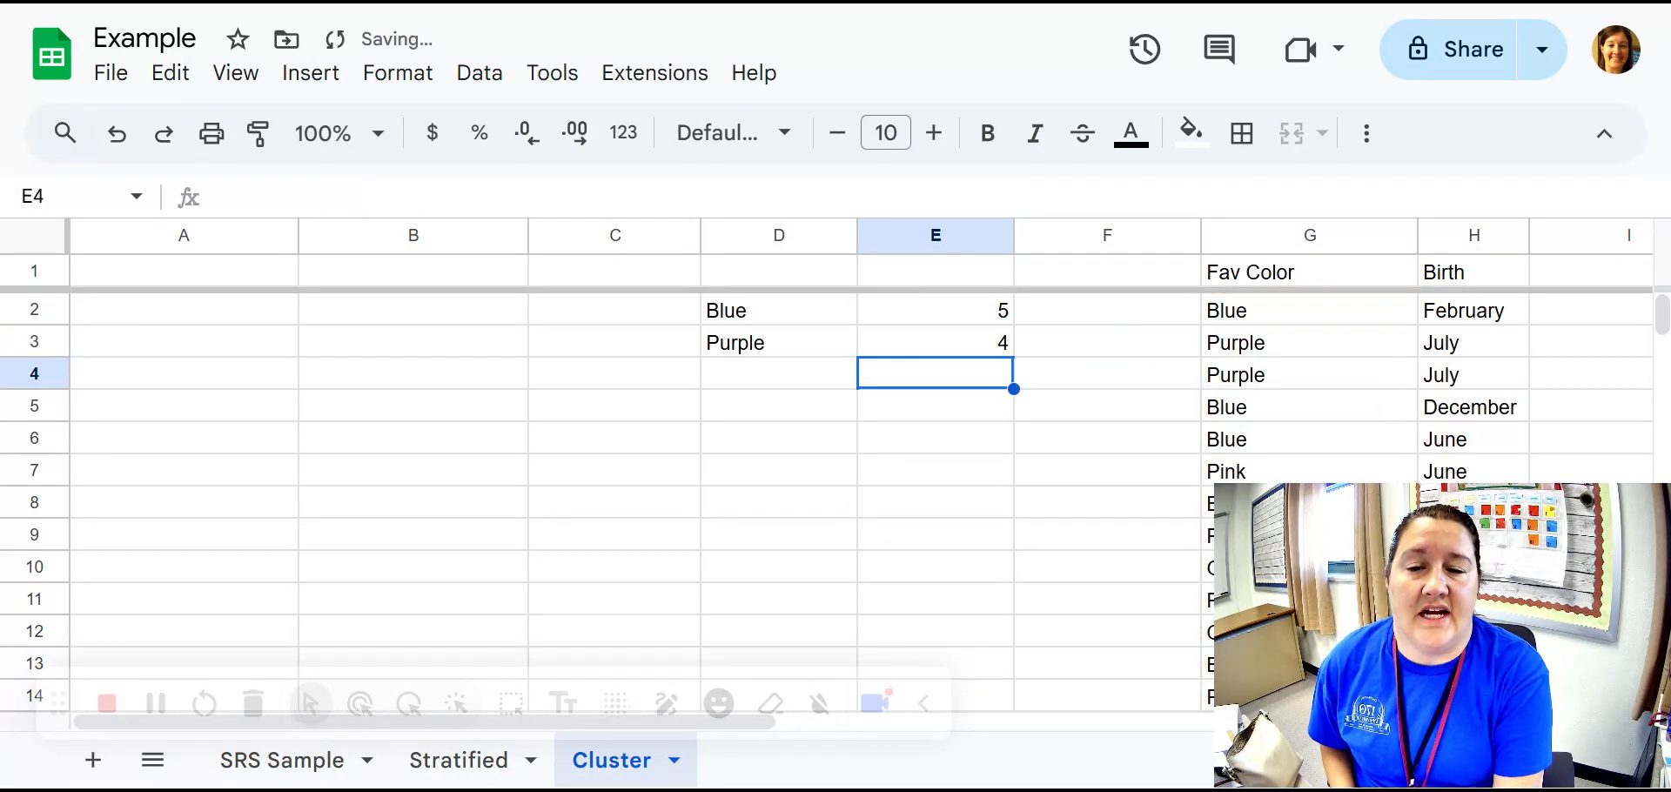
Label cell D4 Pink as the next favorite color in the tally
click(1257, 470)
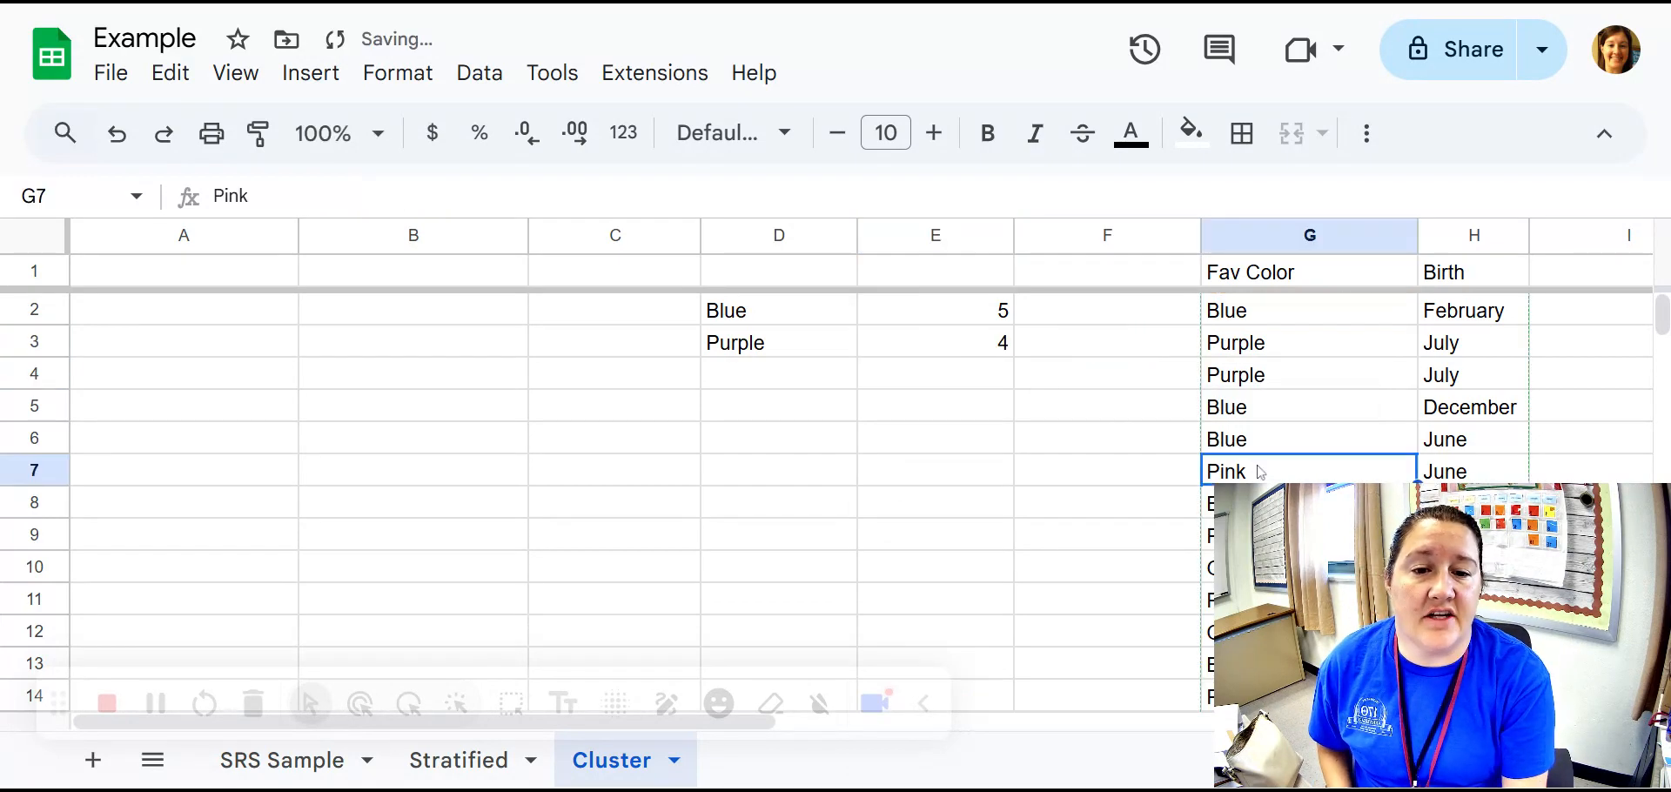
click(822, 375)
text(Pink)
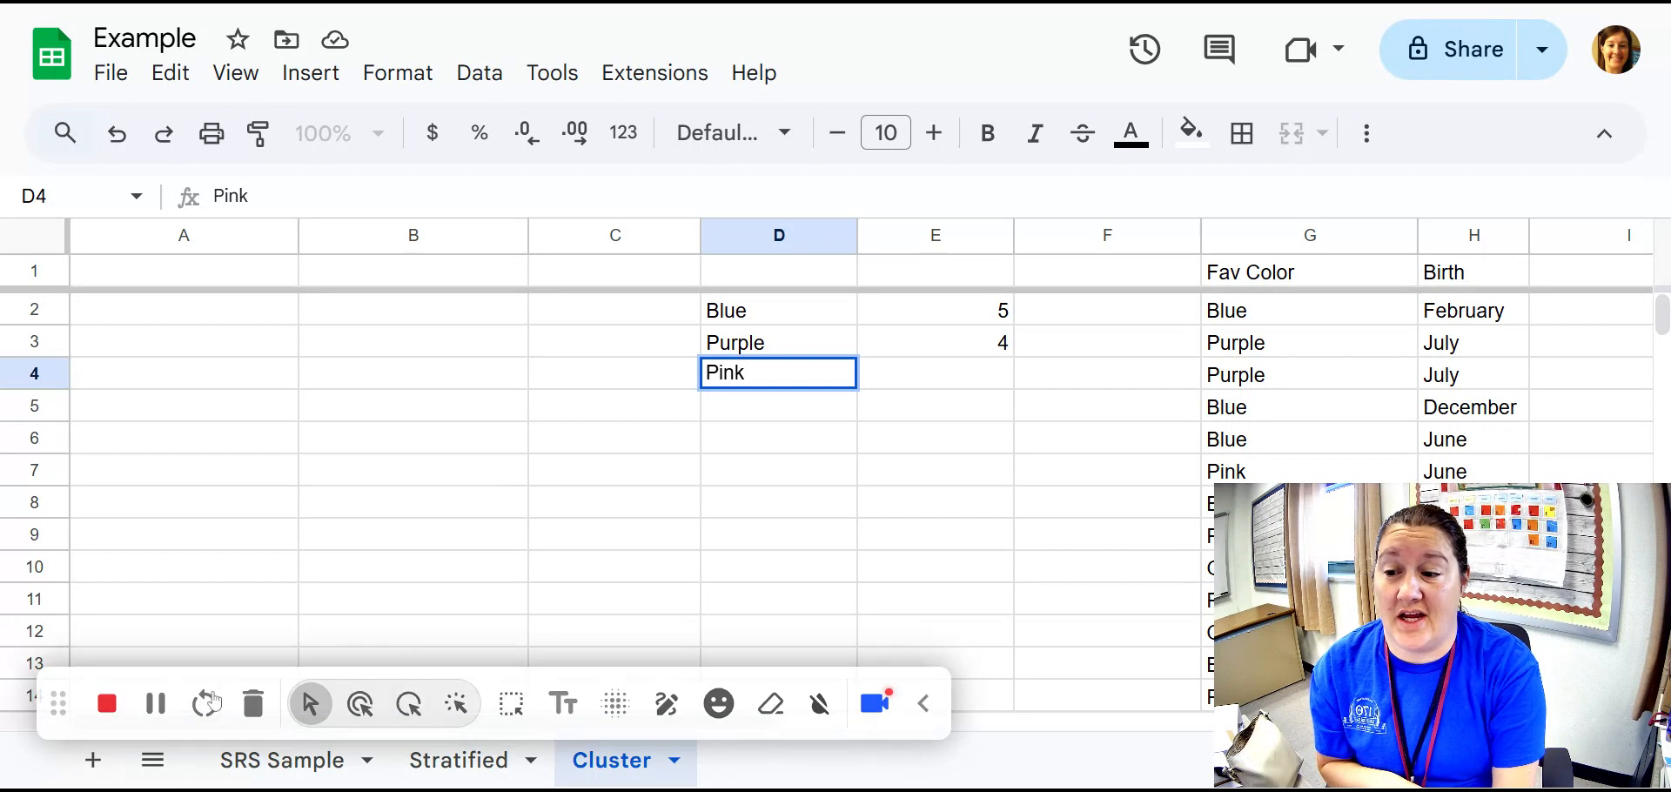
click(162, 706)
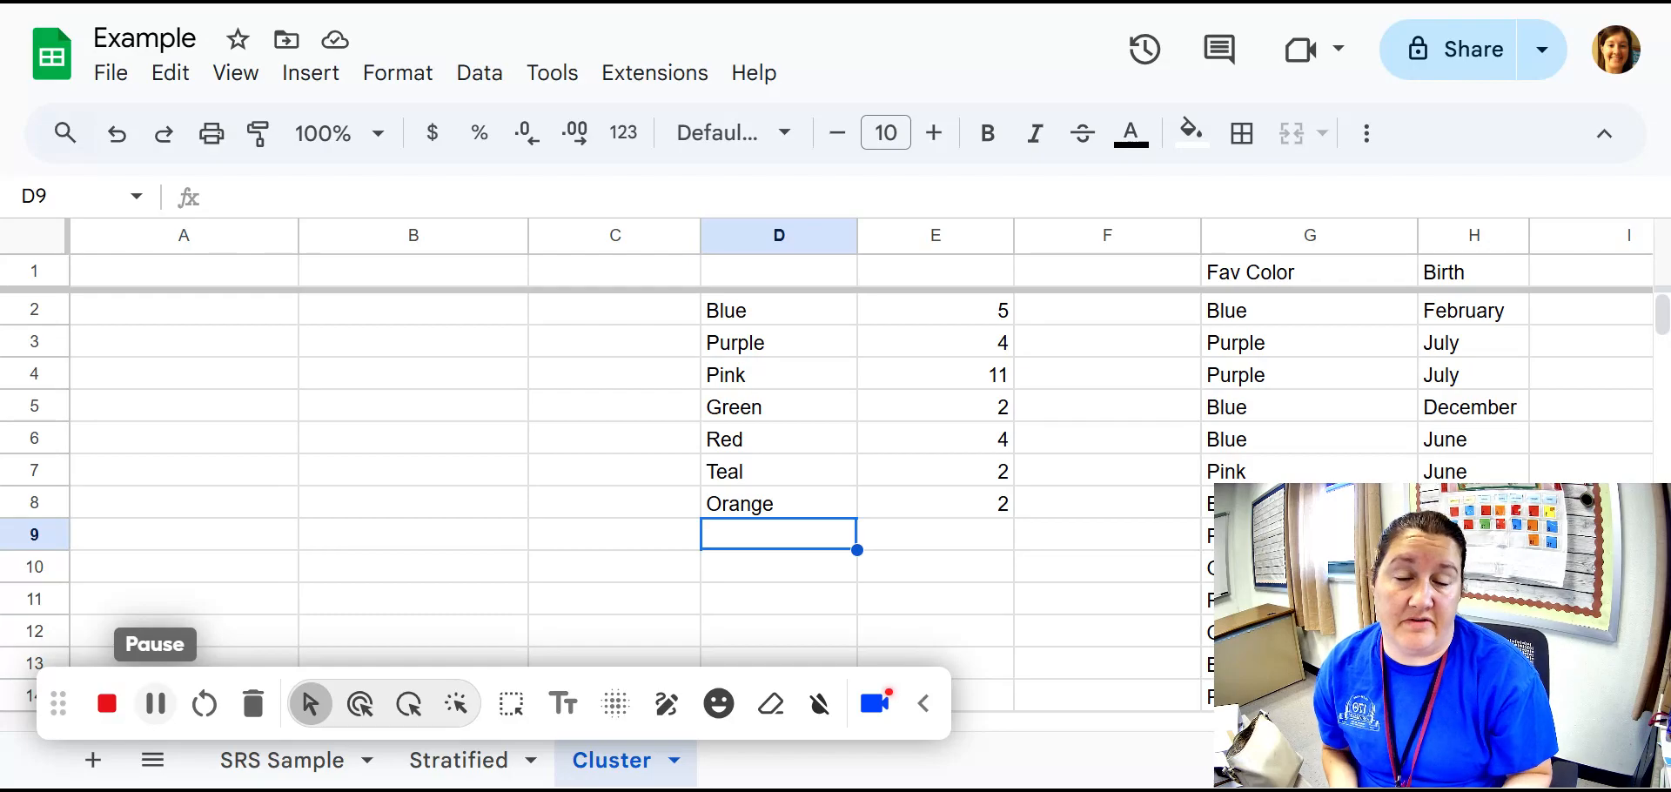
Total the favorite color counts in cell E10 with =sum(E2:E8)
click(961, 574)
text(=sum()
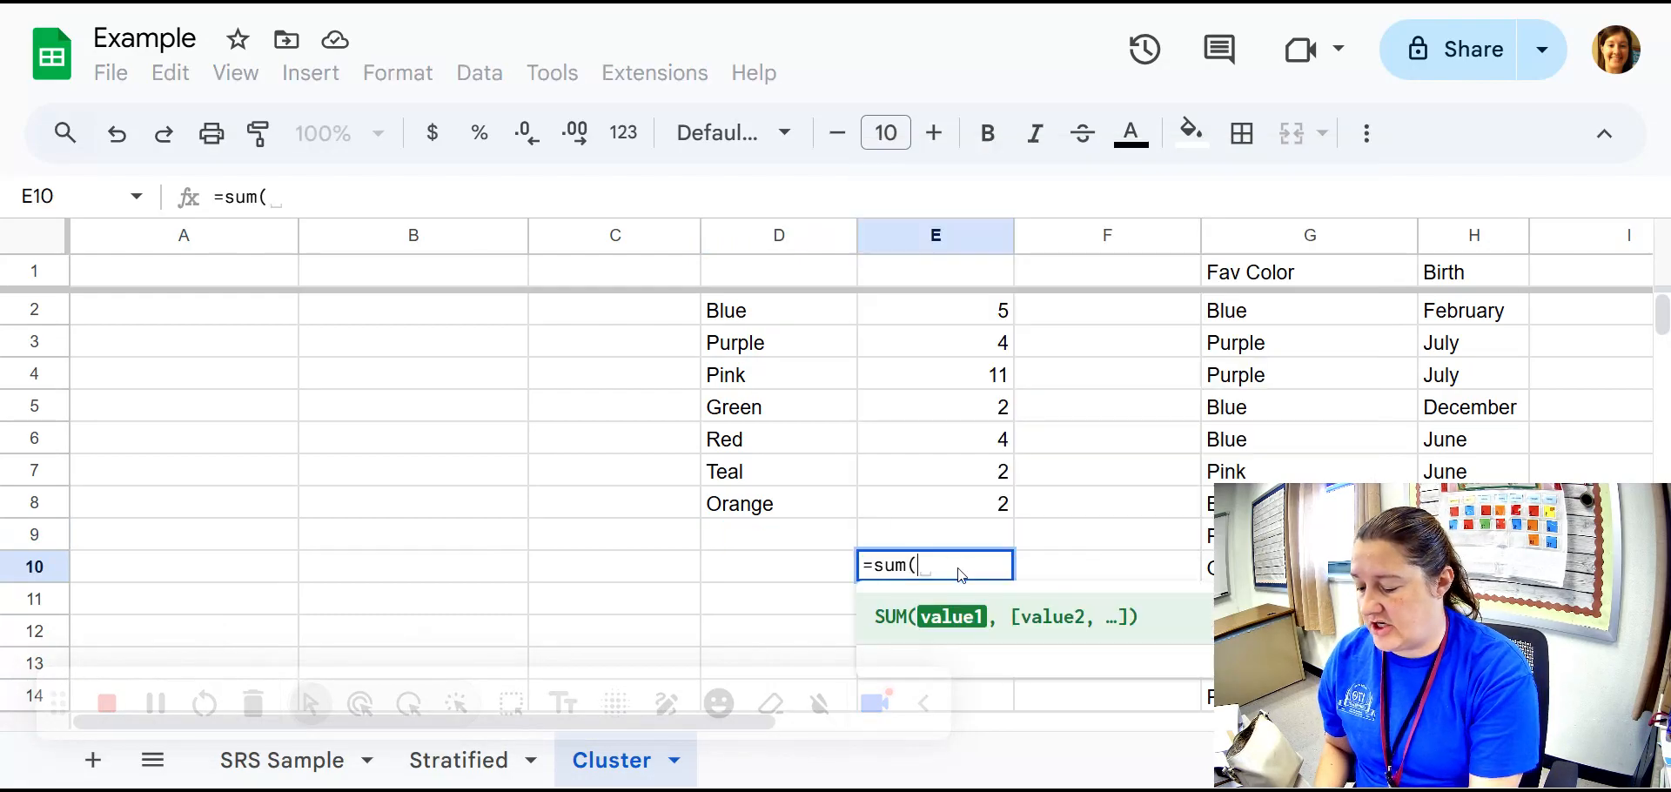
drag(963, 327, 956, 505)
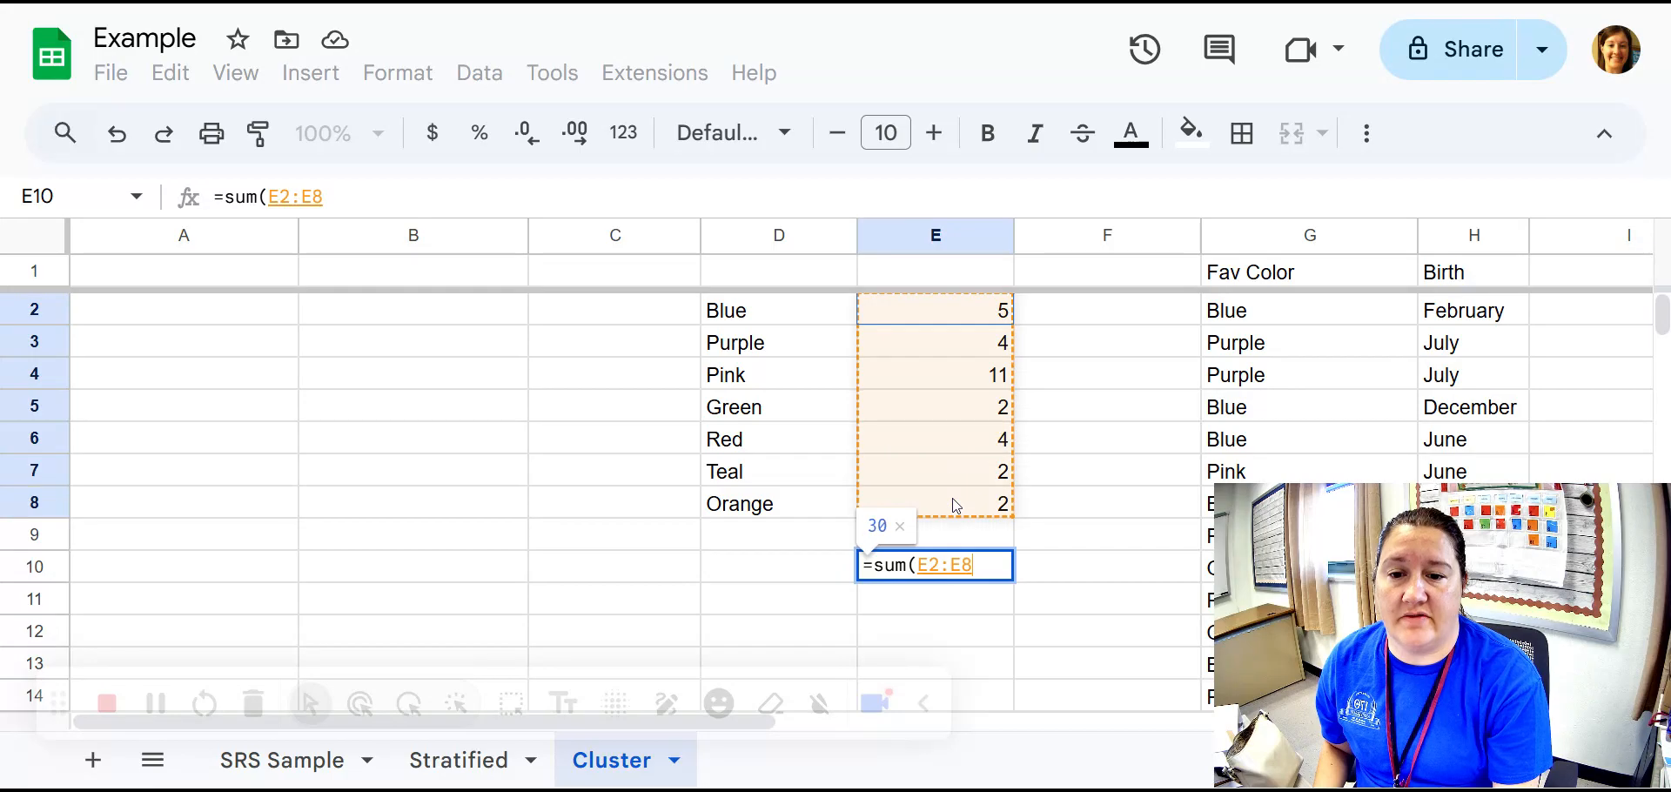
text())
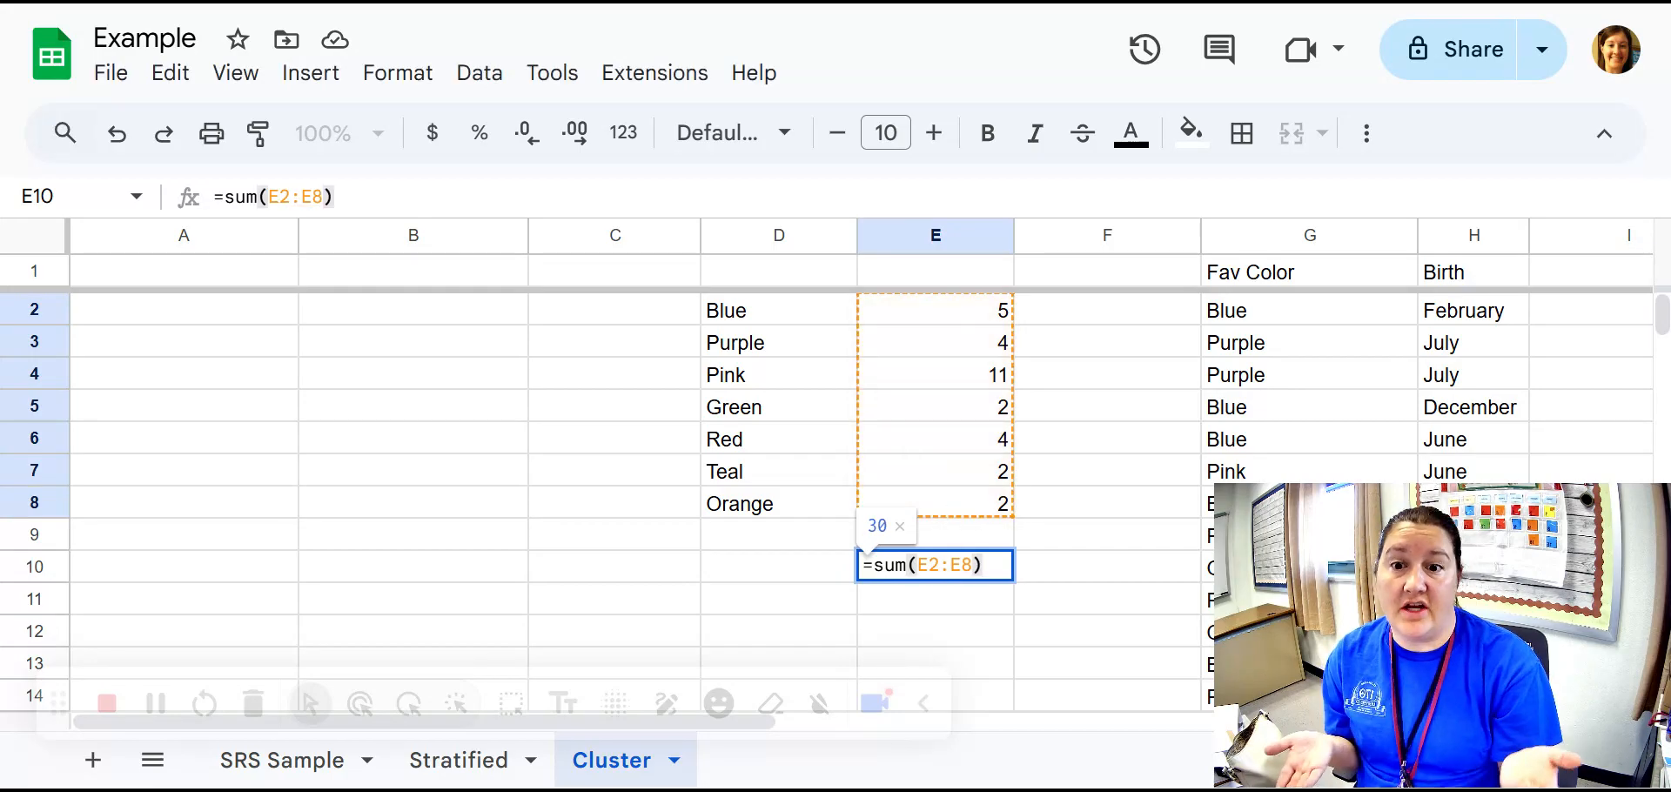
key(Return)
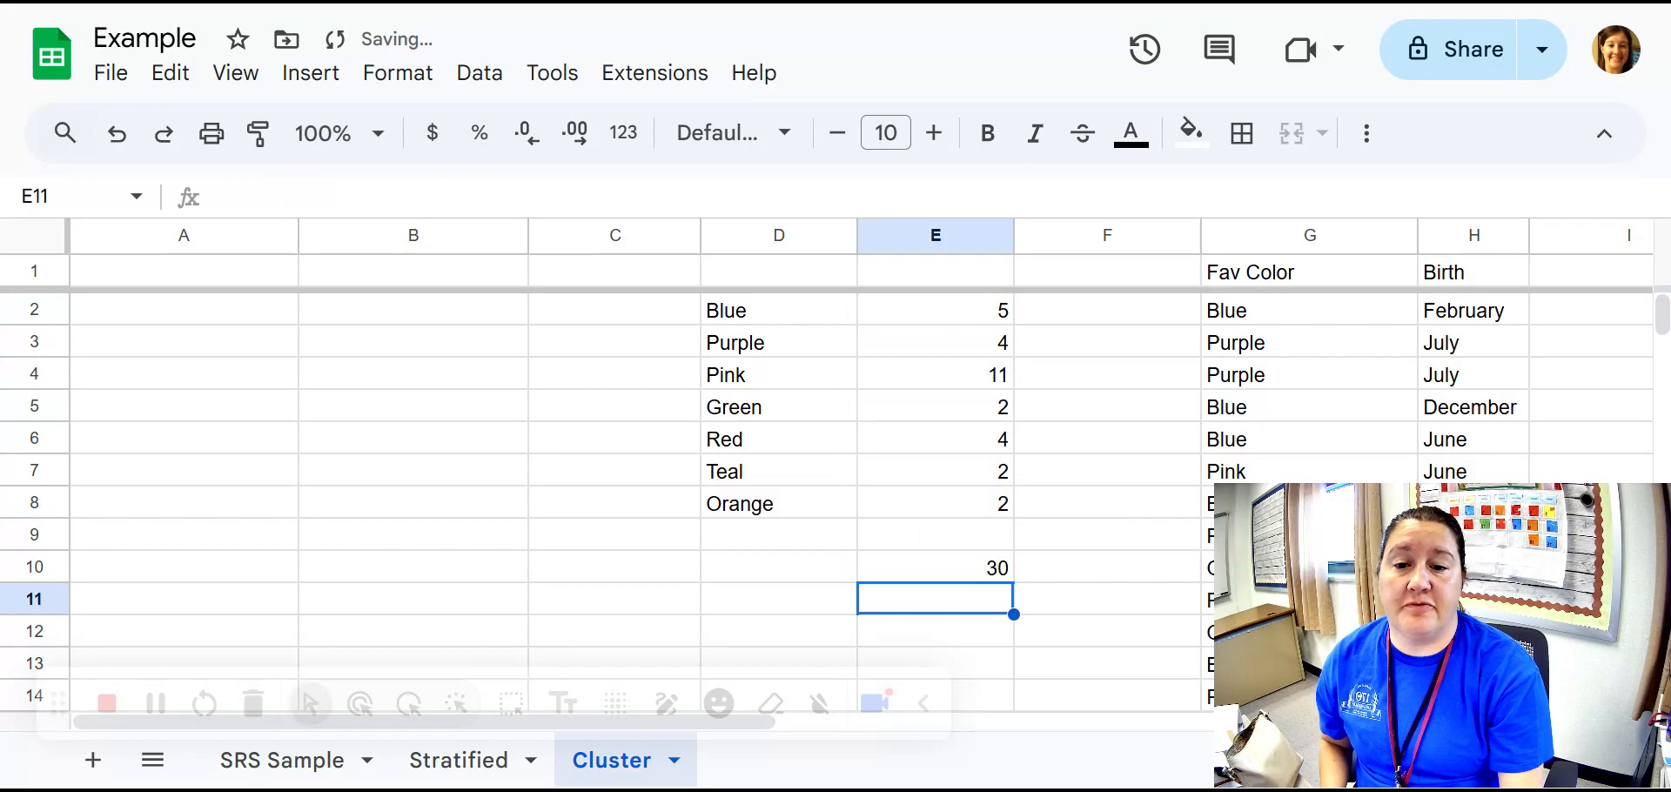
click(966, 579)
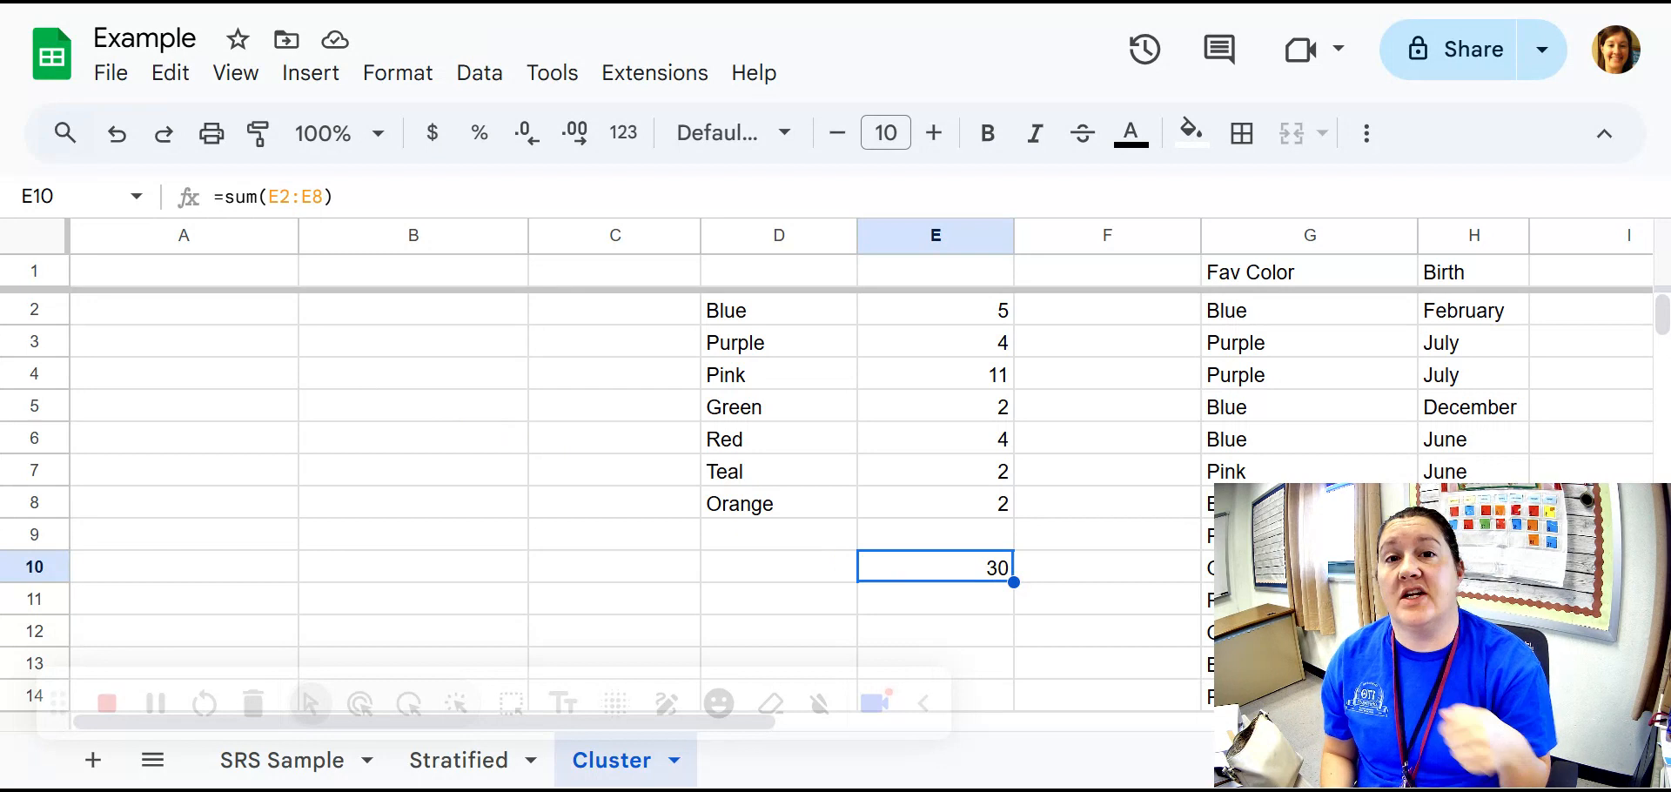
Start a reordered color table with Pink and 11 in A2:B2, and Blue and 5 in A3:B3
drag(781, 317, 907, 499)
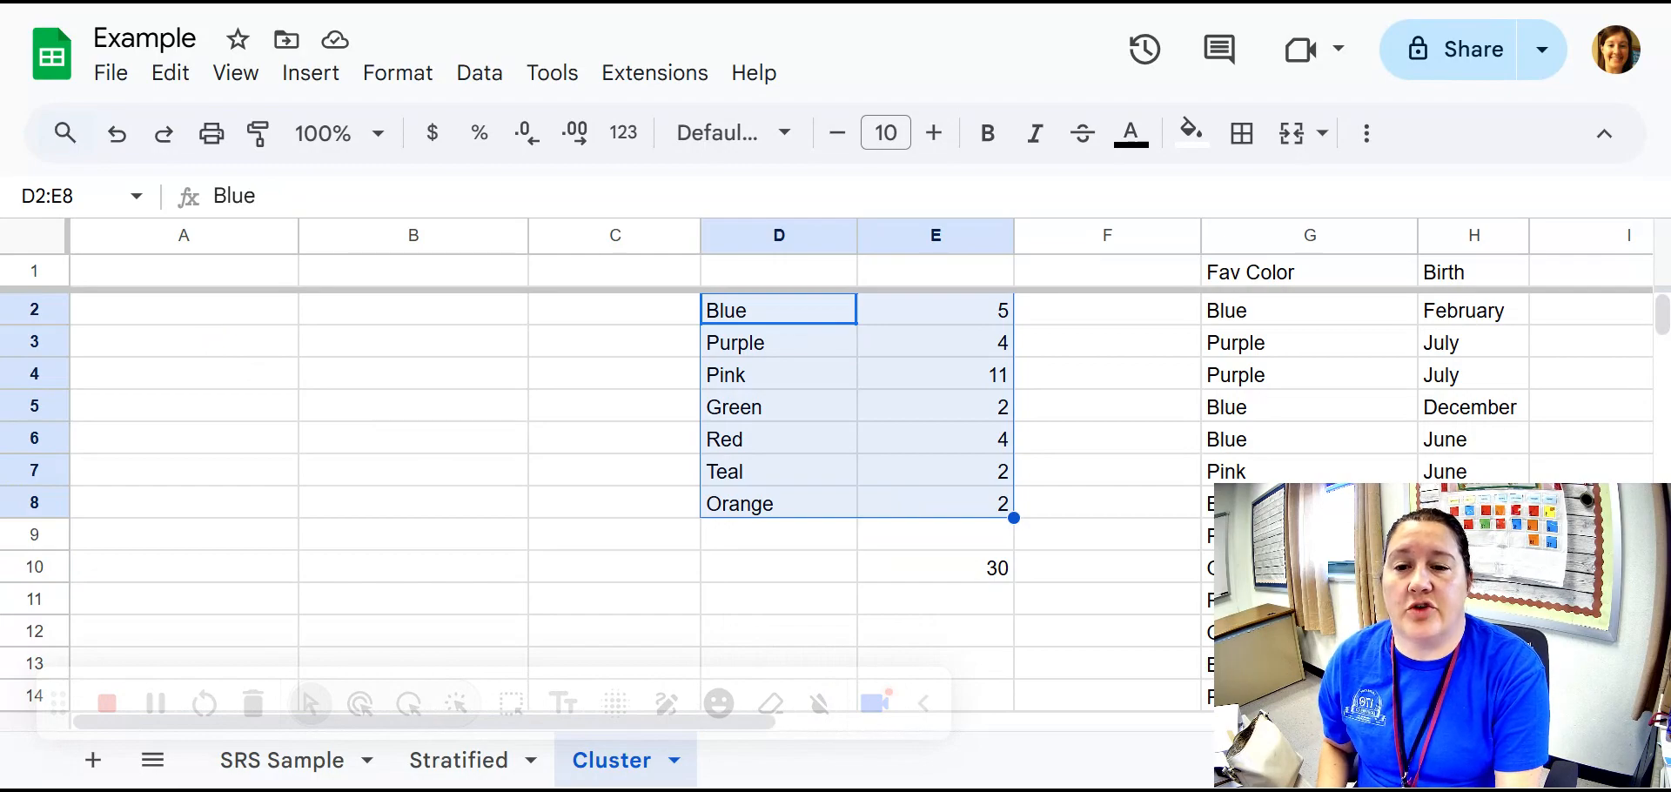
click(208, 320)
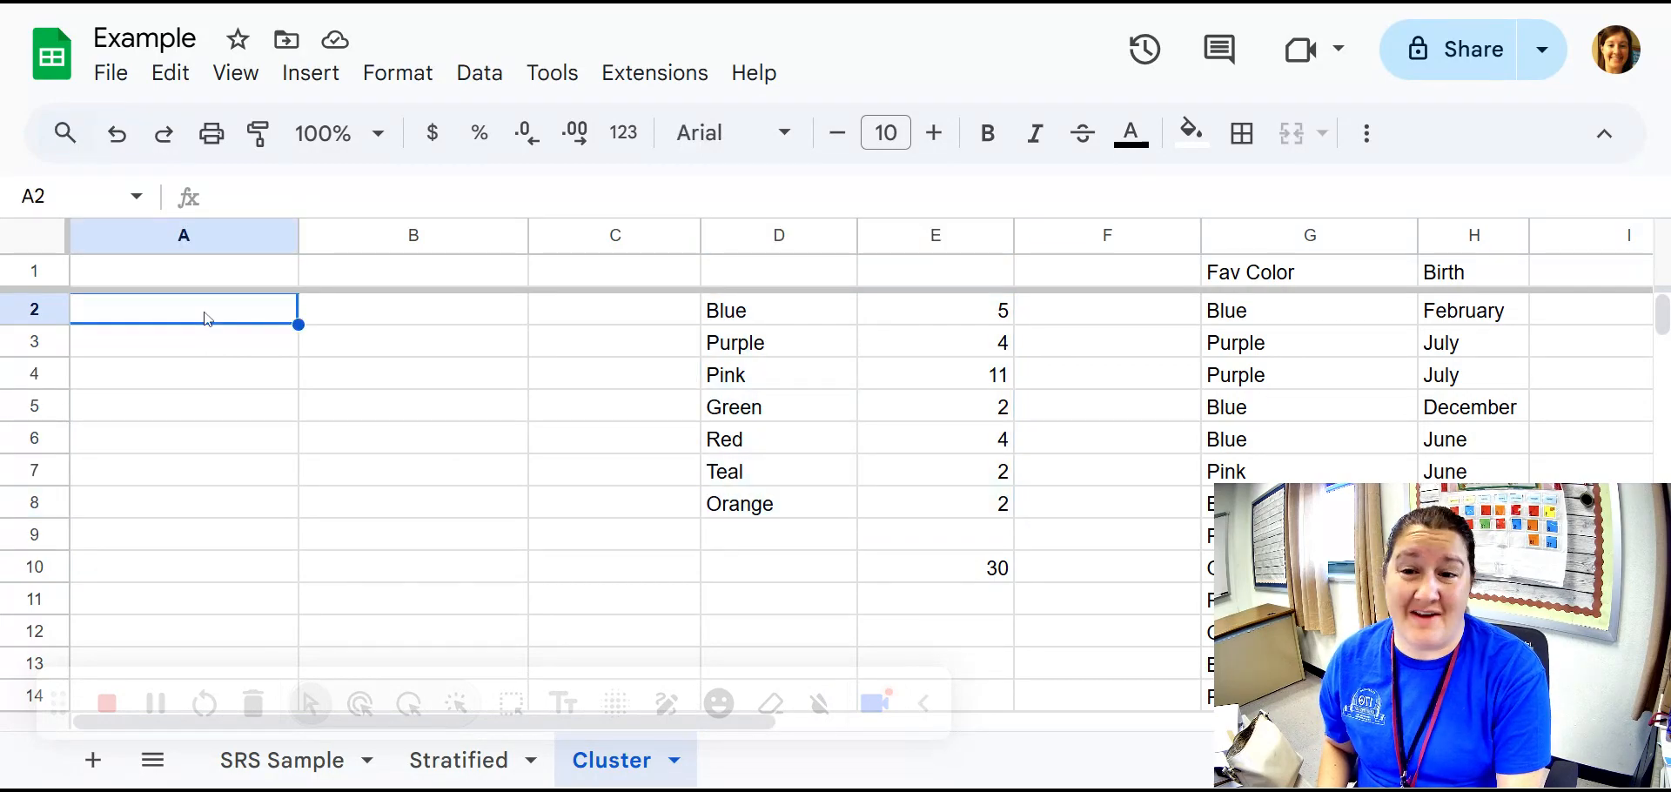
text(Pink)
key(Tab)
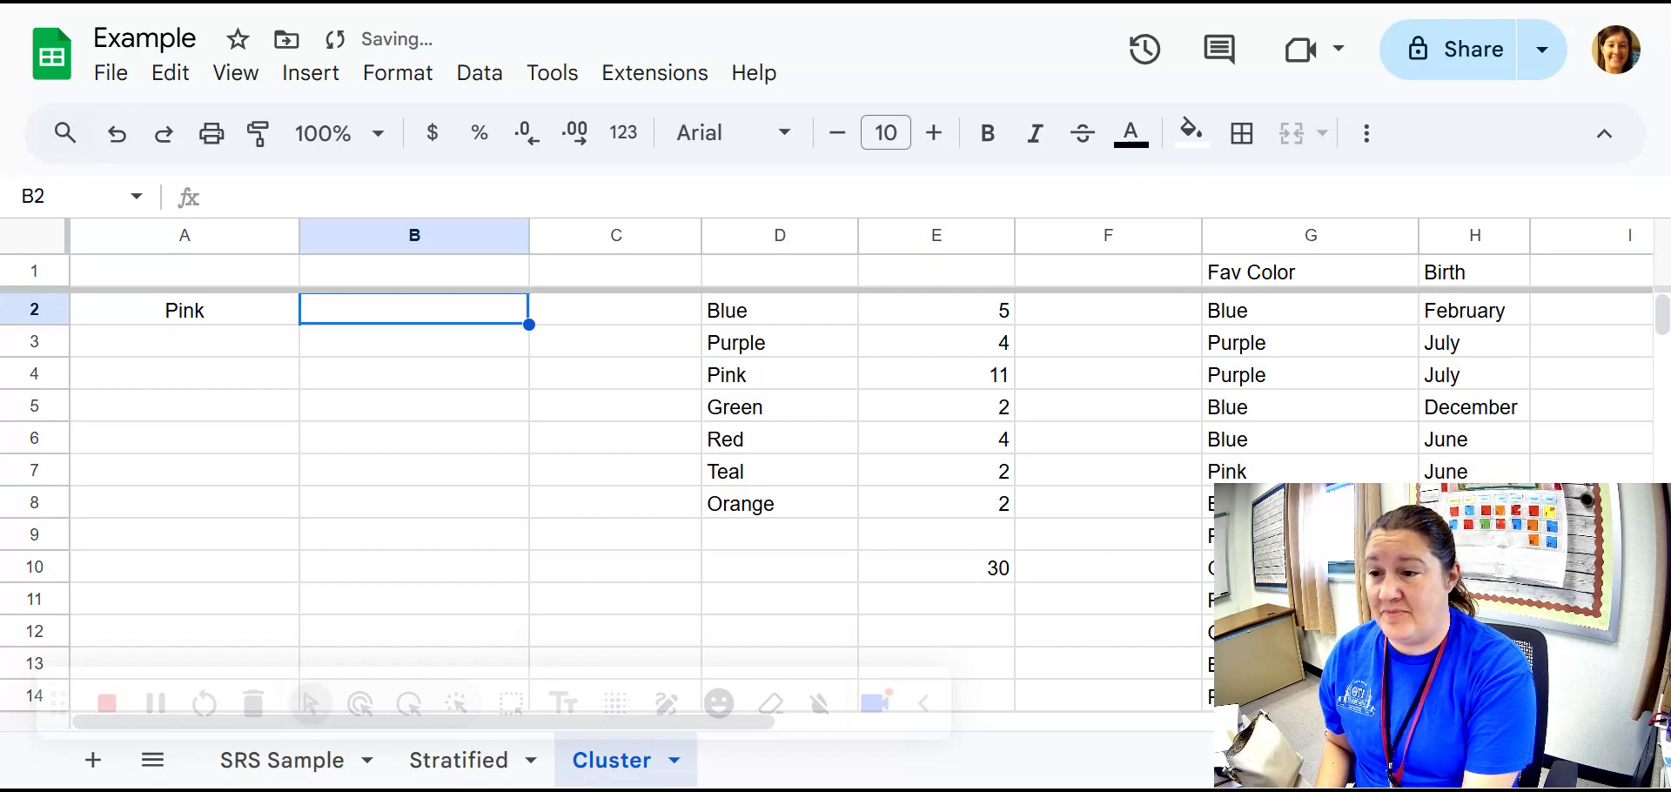
text(11)
key(Return)
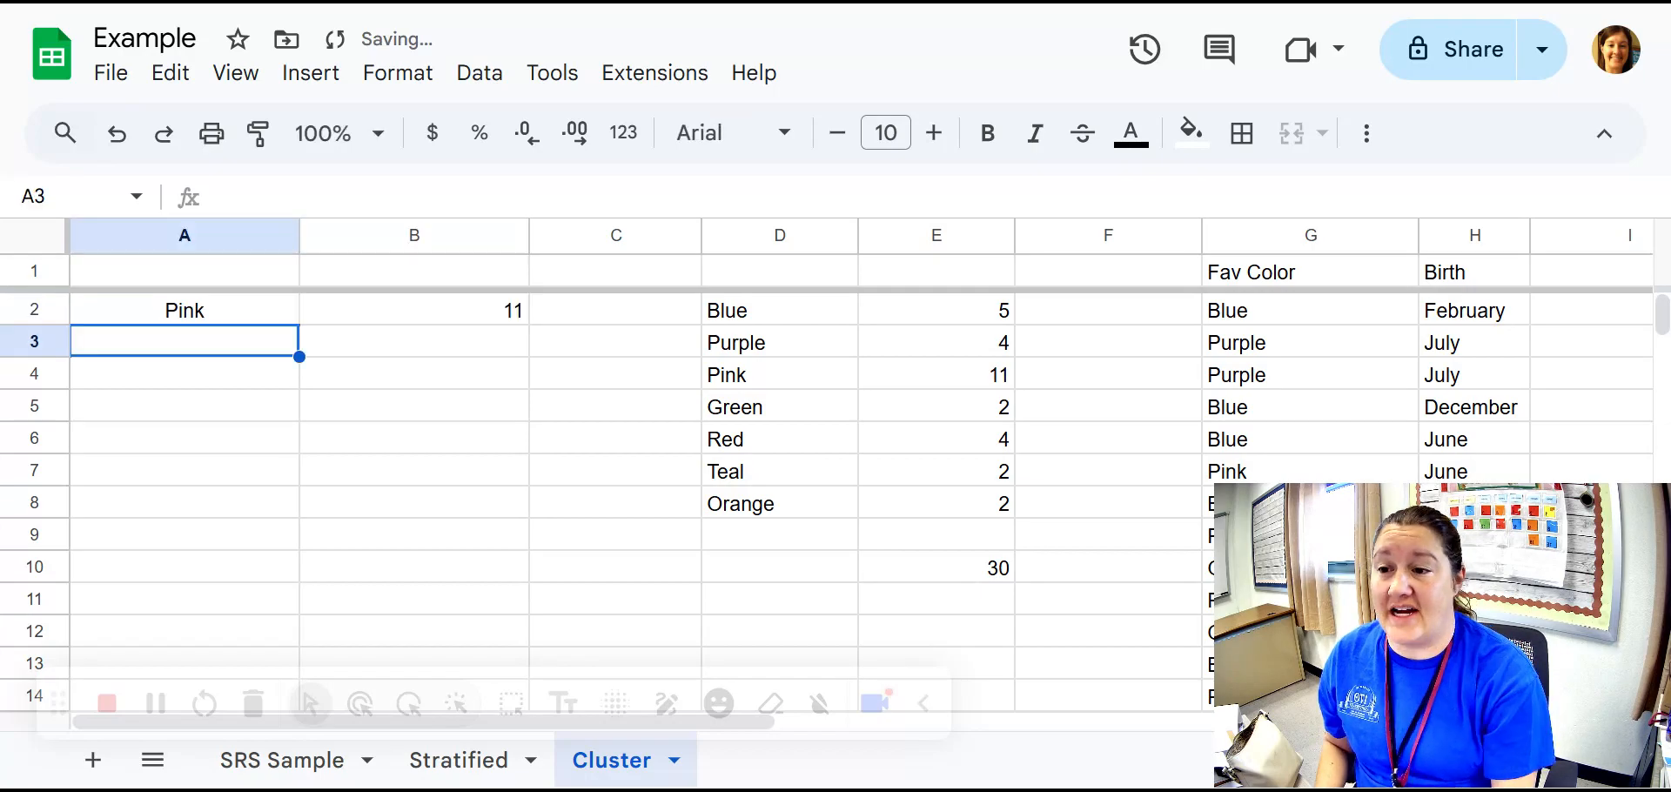
text(Blue)
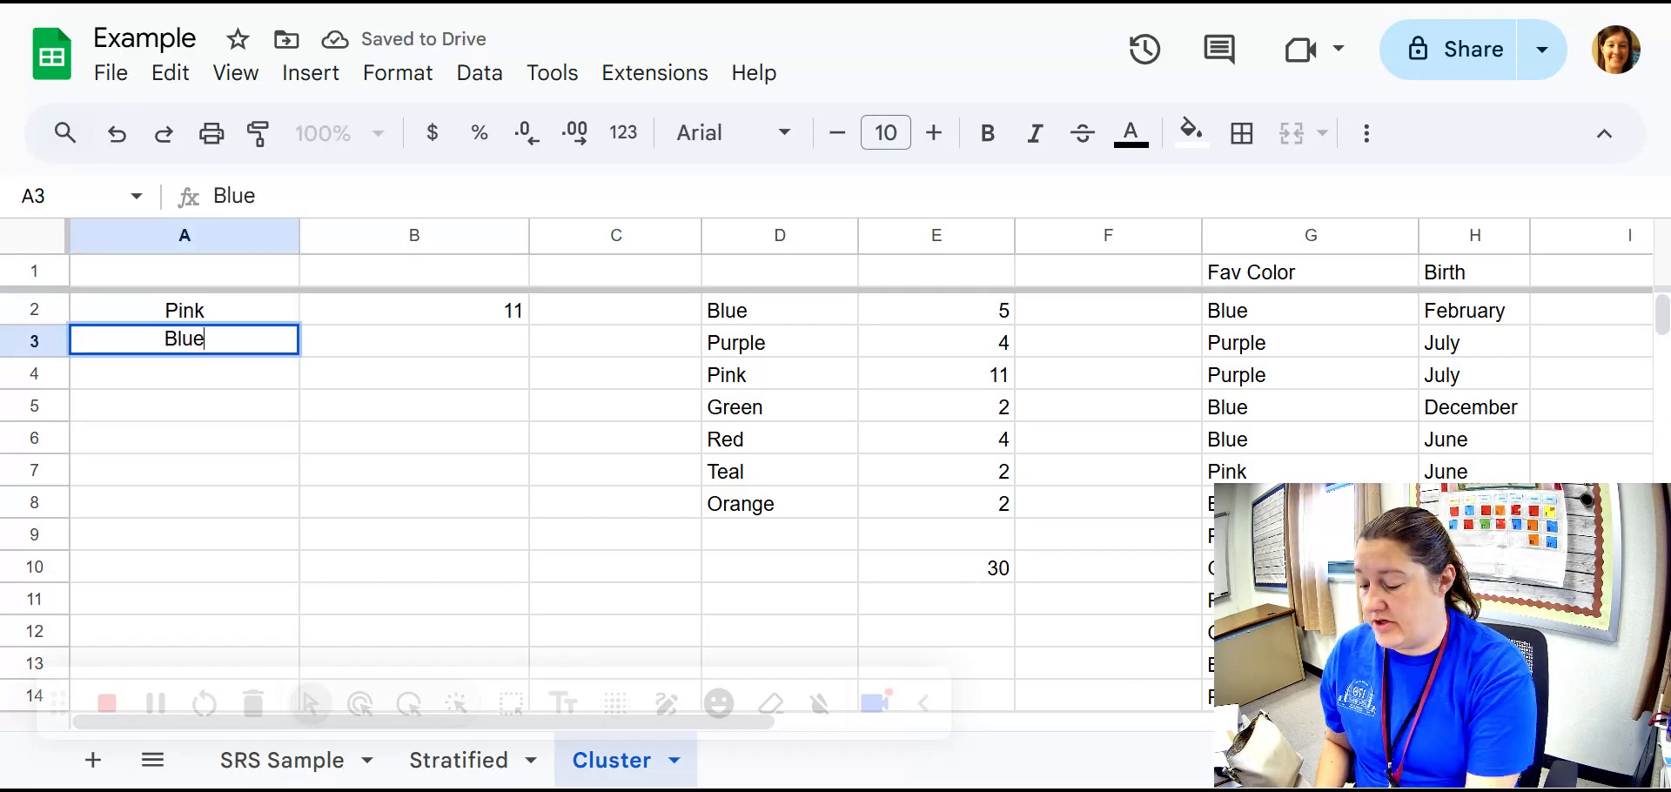
key(Tab)
text(5)
key(Return)
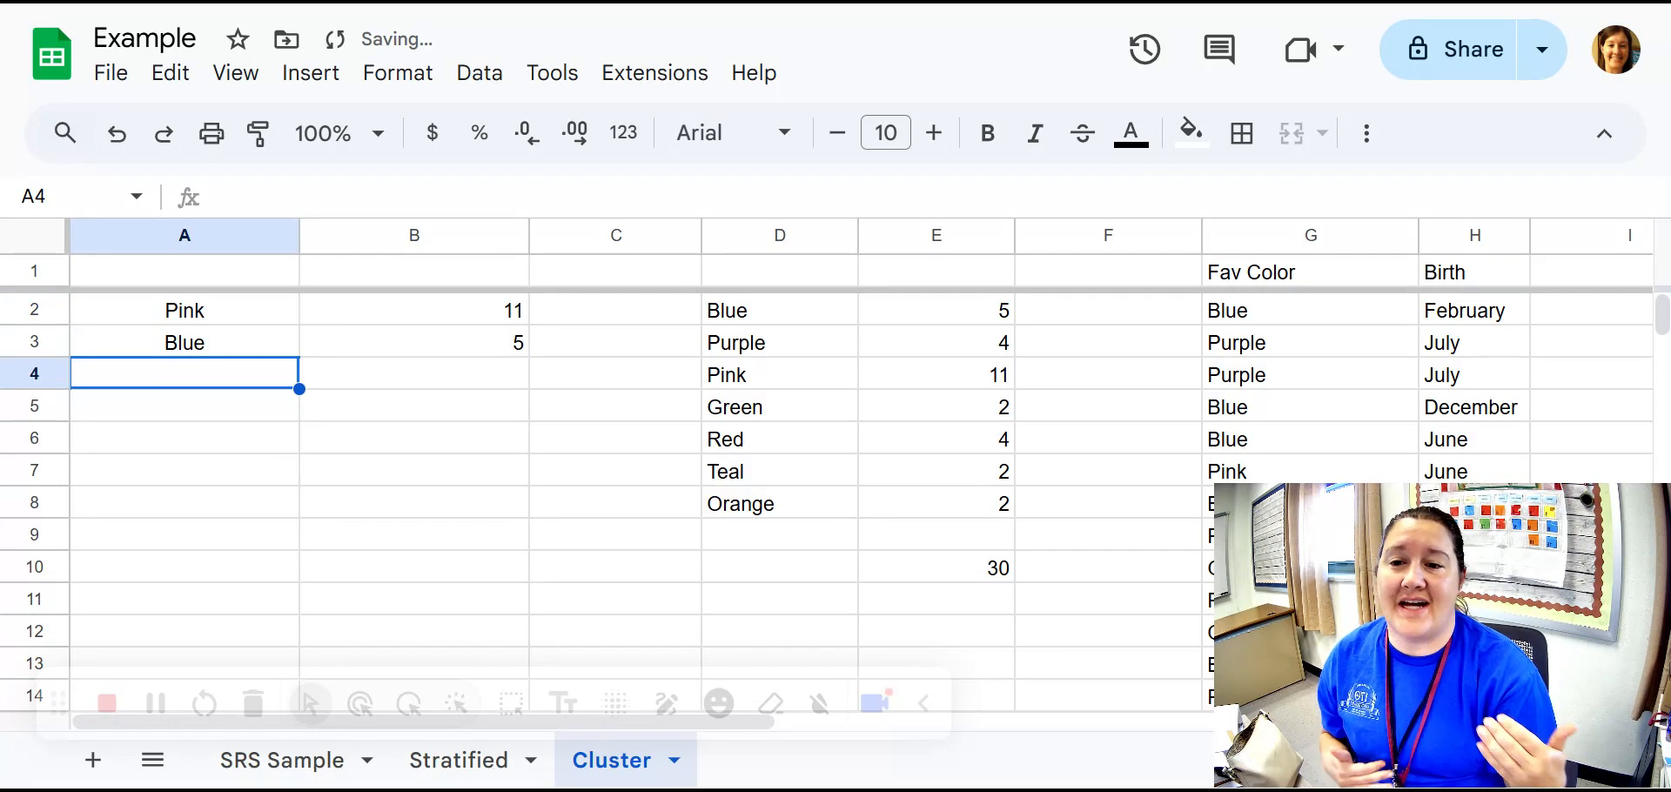
Add Red and Purple in cells A4 and A5 with a count of 4 each in B4 and B5
text(Red)
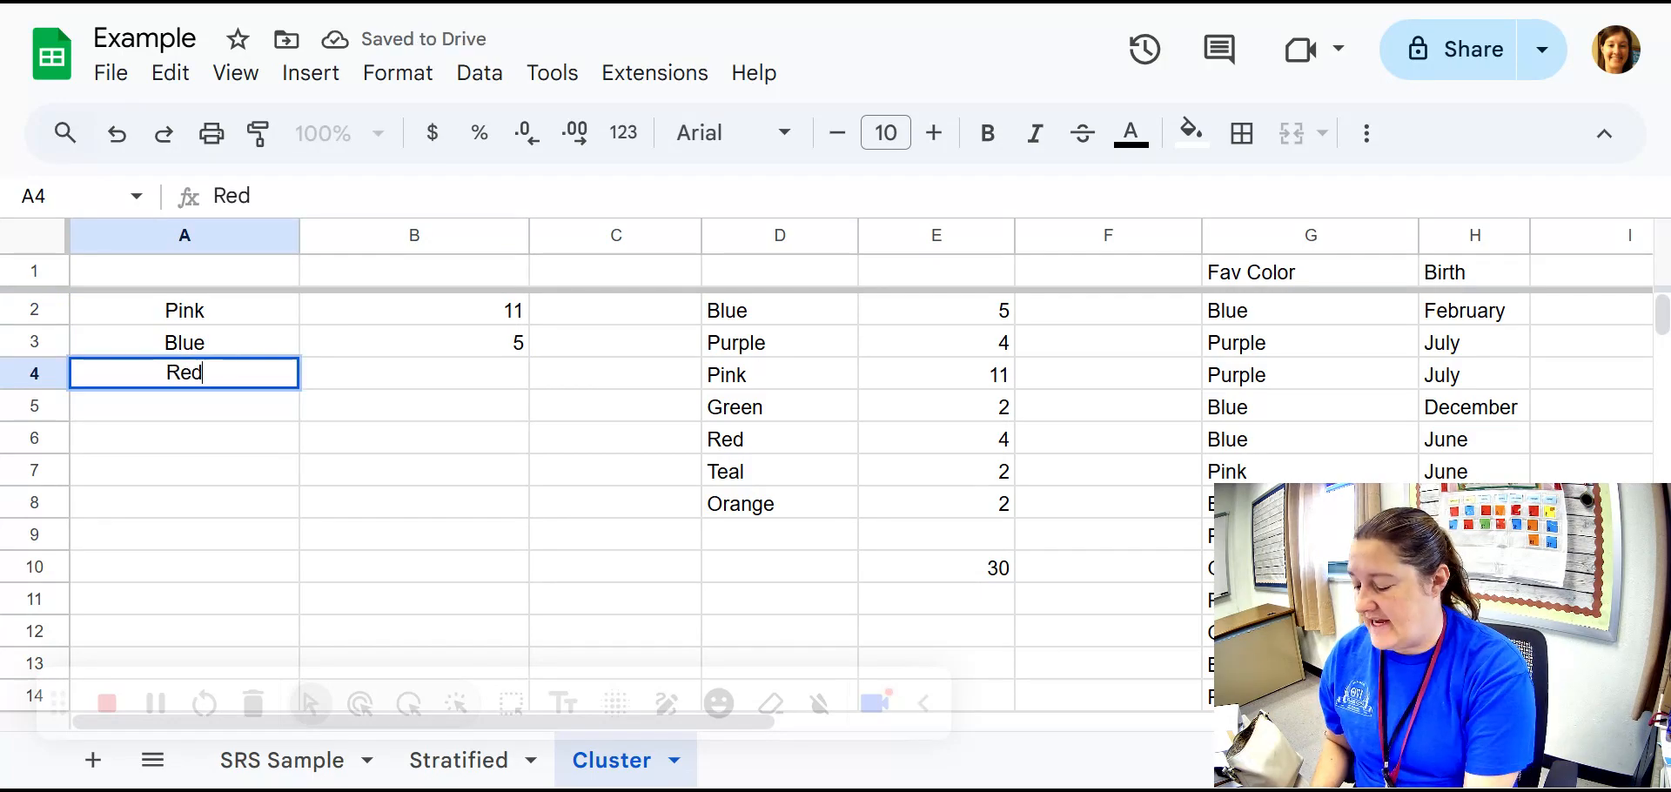
key(Return)
text(Purple)
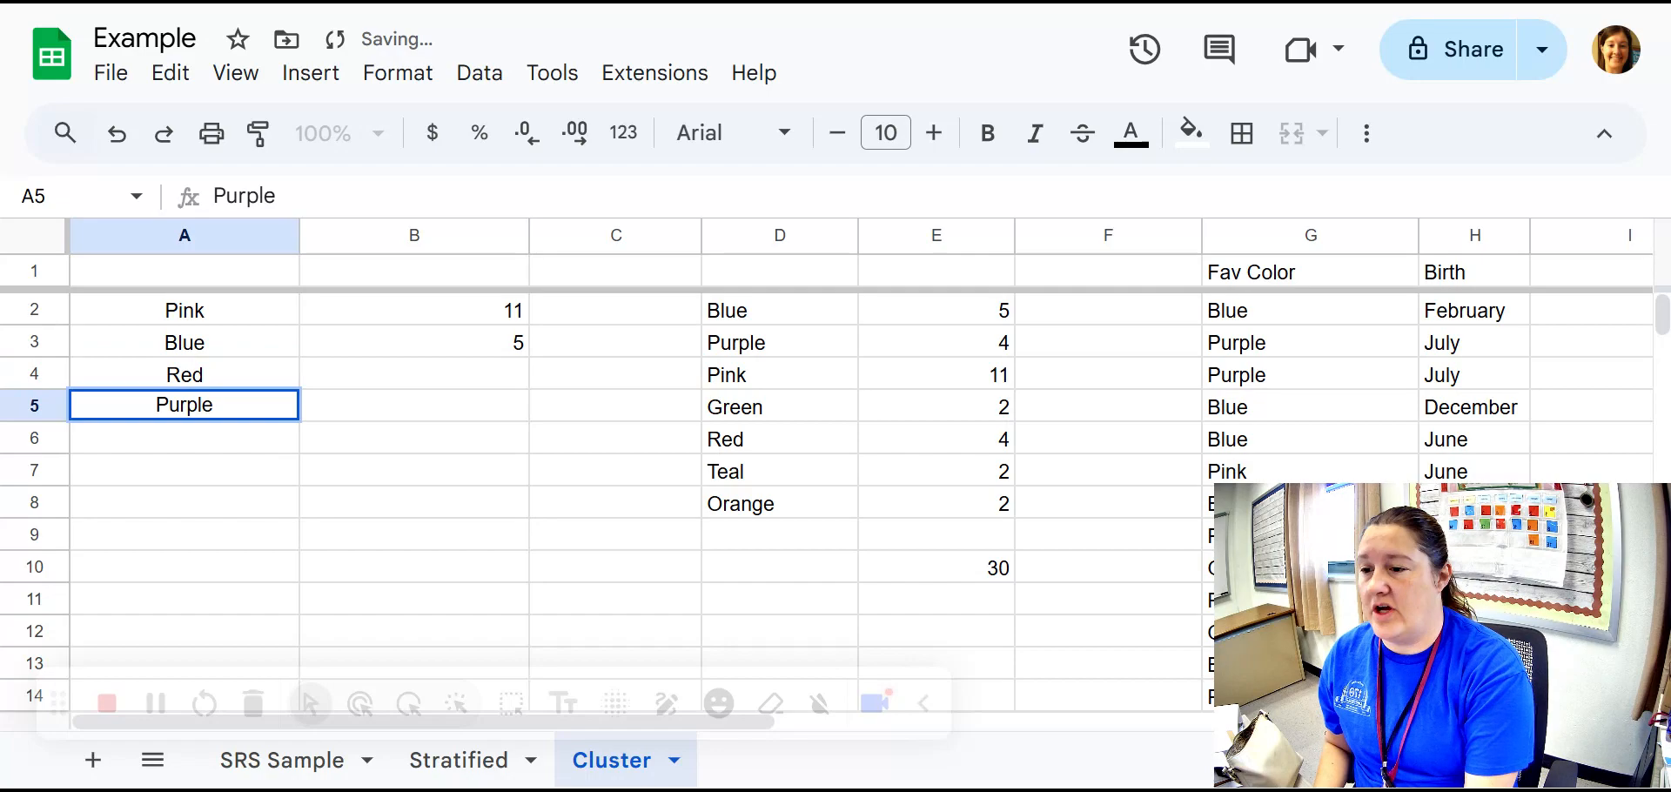
click(351, 378)
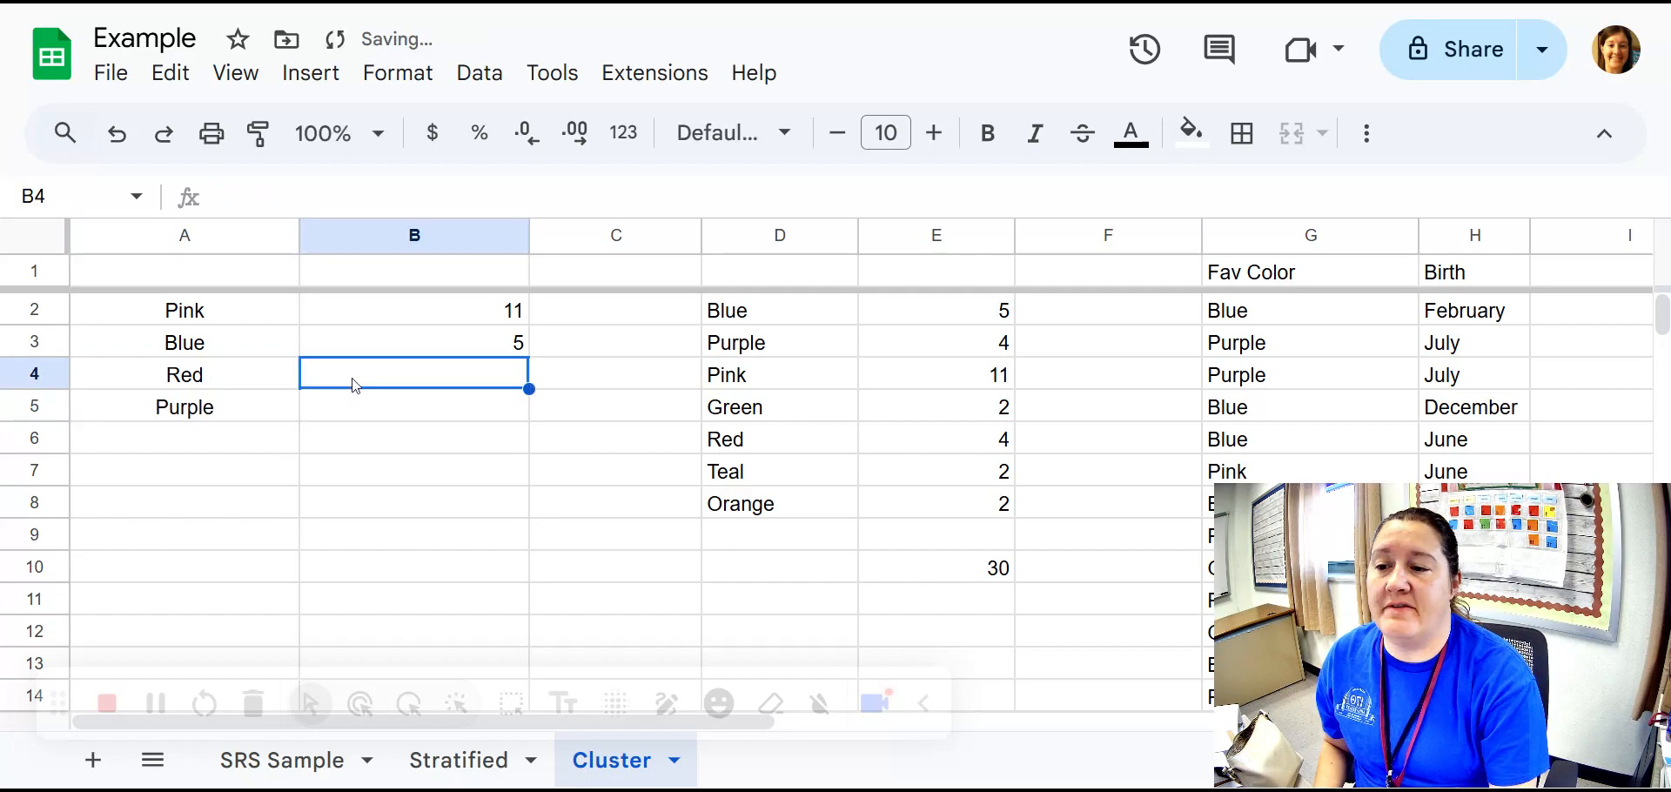
text(4)
key(Return)
text(4)
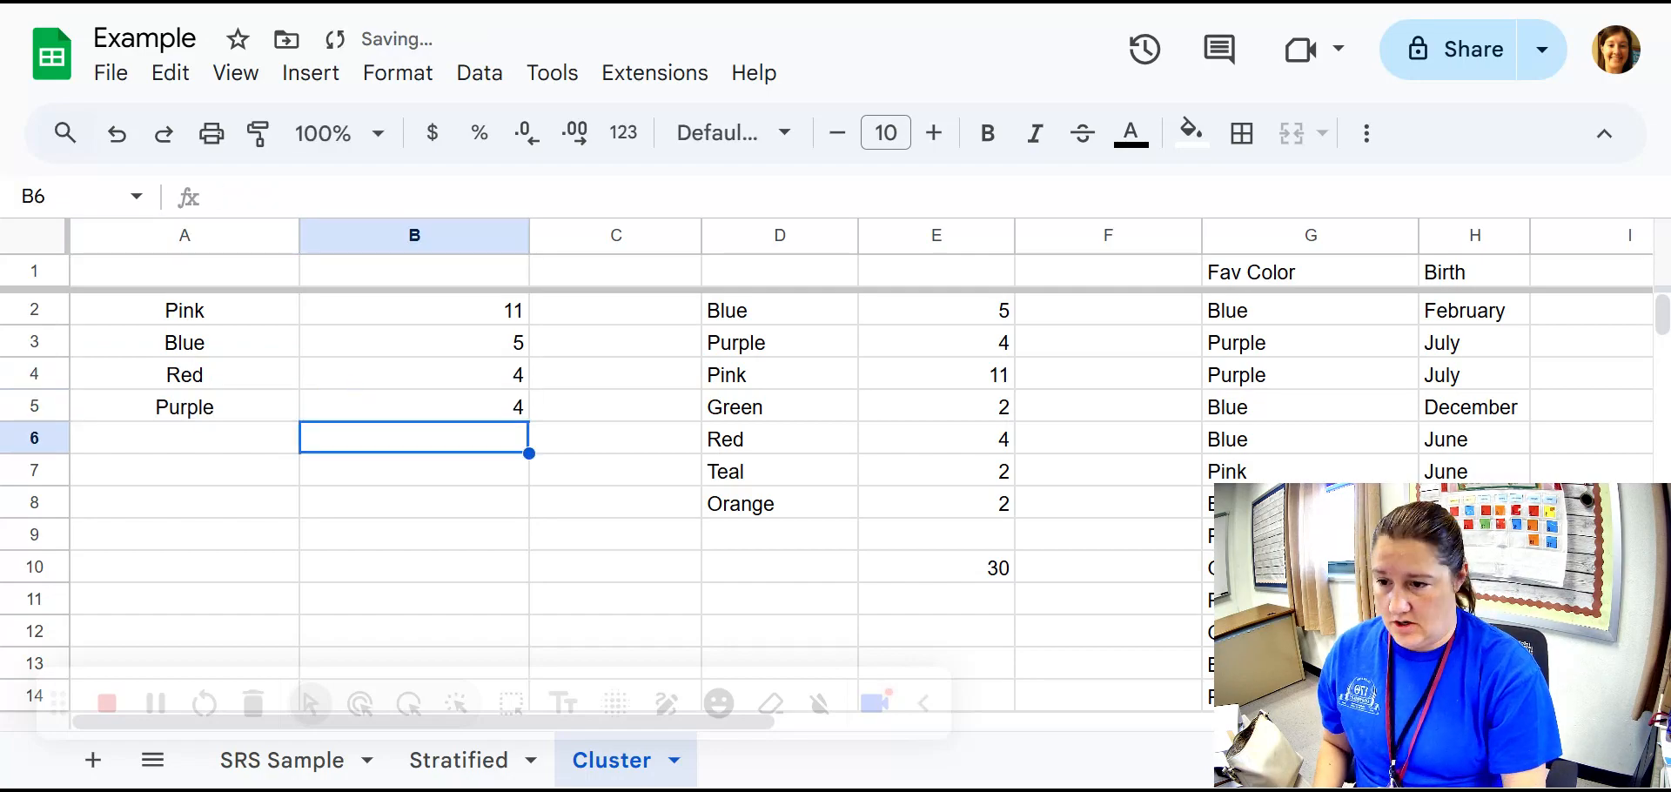
click(218, 439)
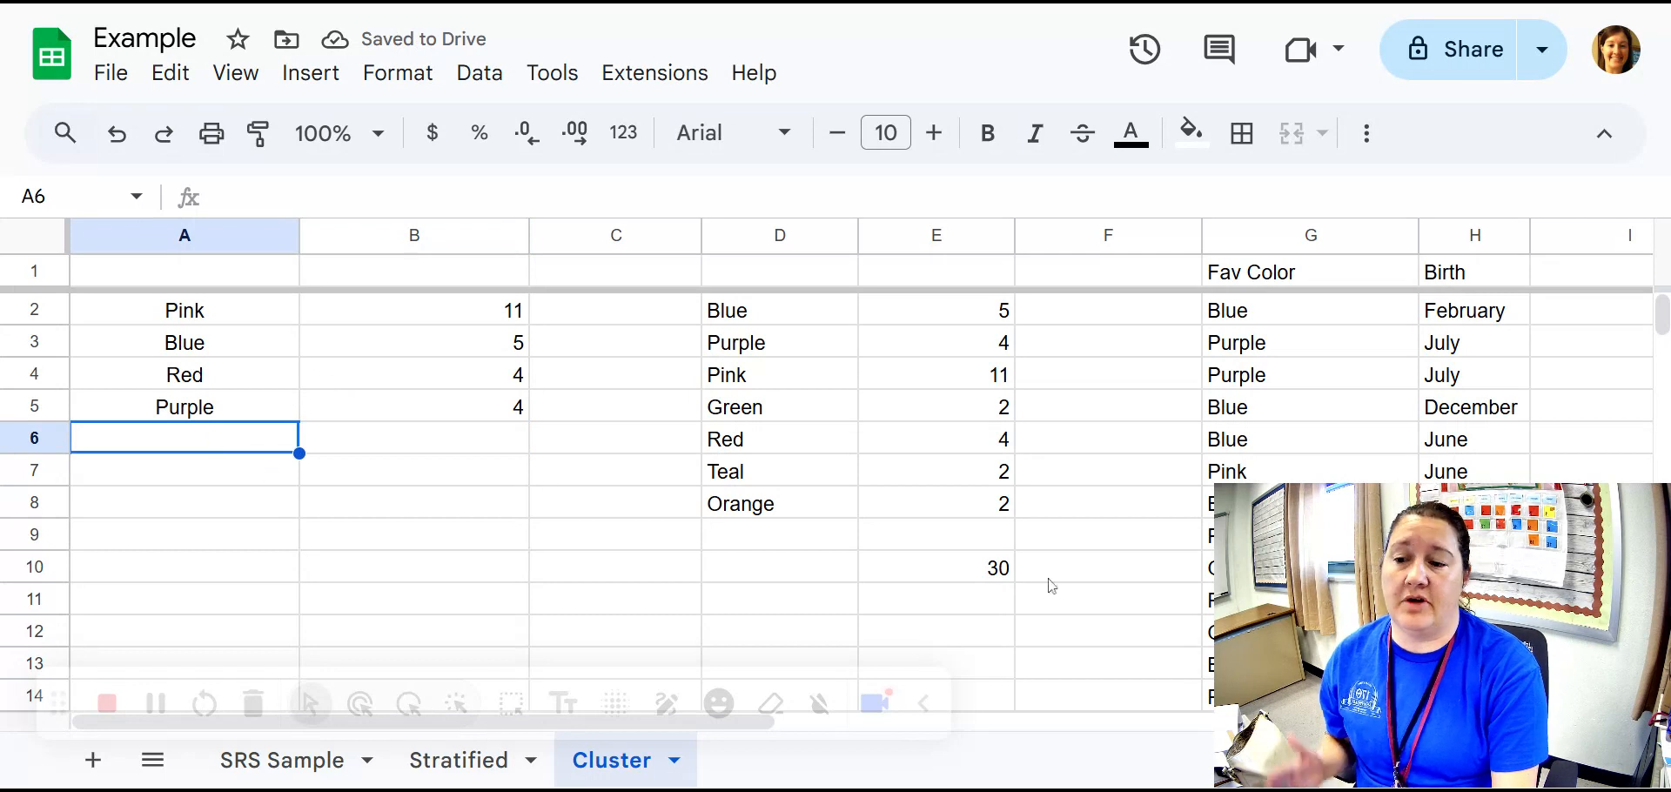
click(156, 703)
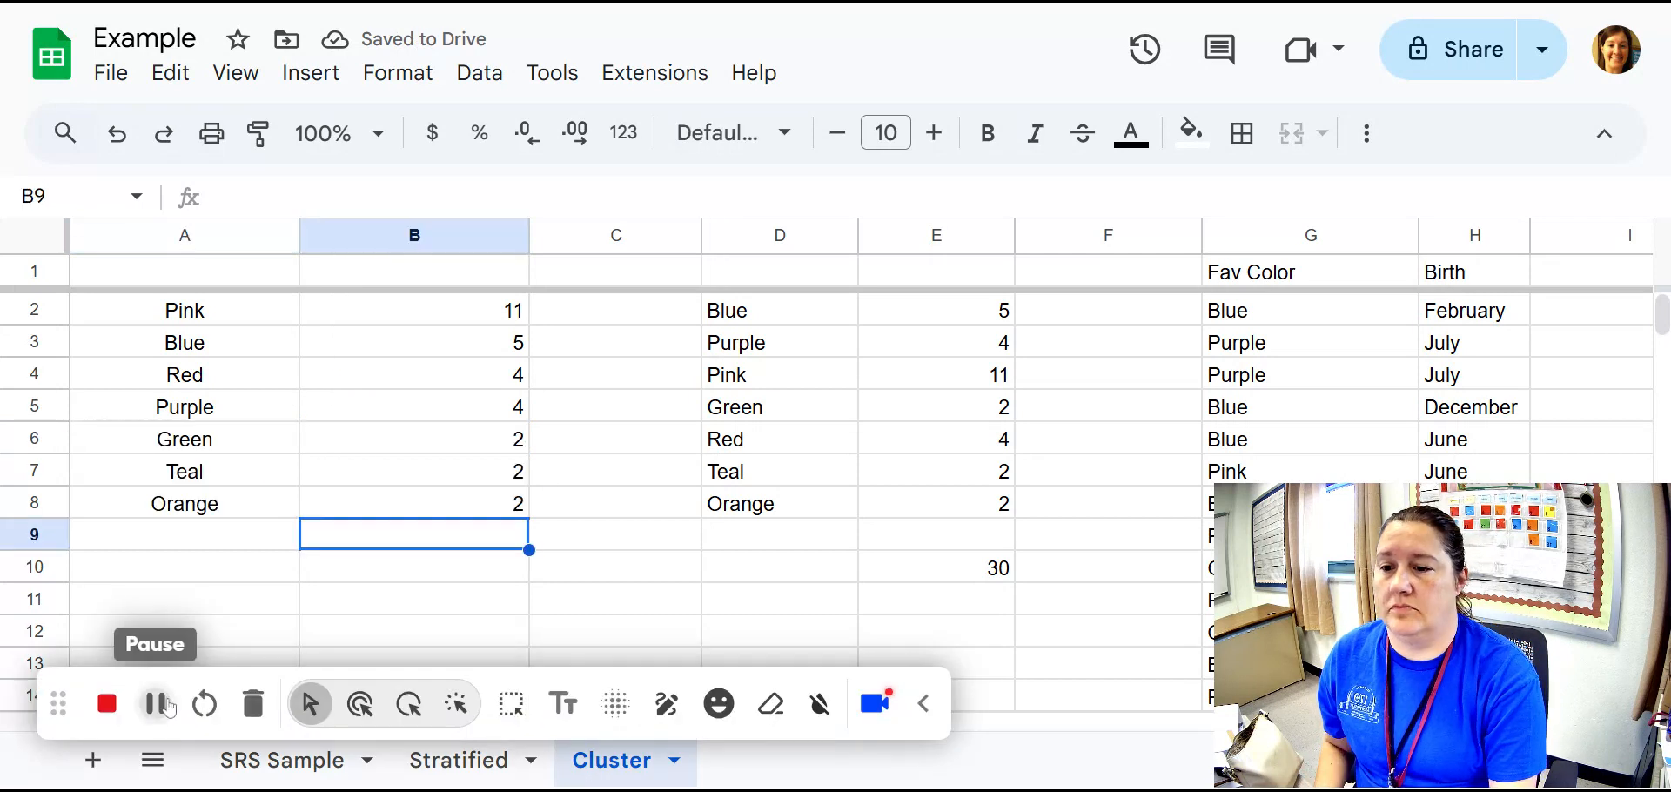
Total the counts of the reordered color table in cell B11 with =sum(B2:B8)
click(443, 606)
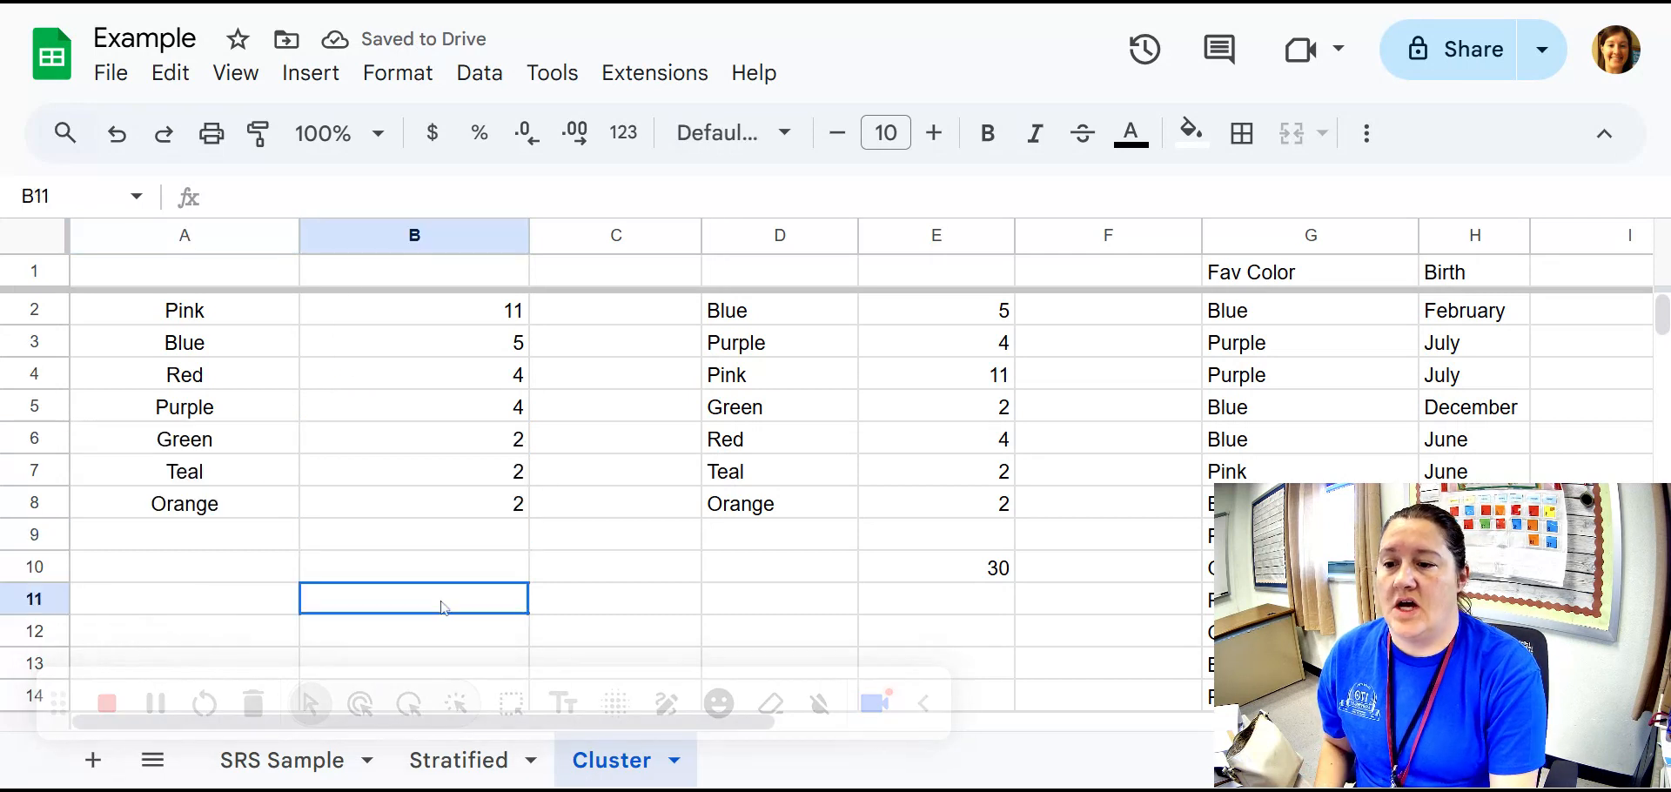
text(=sum()
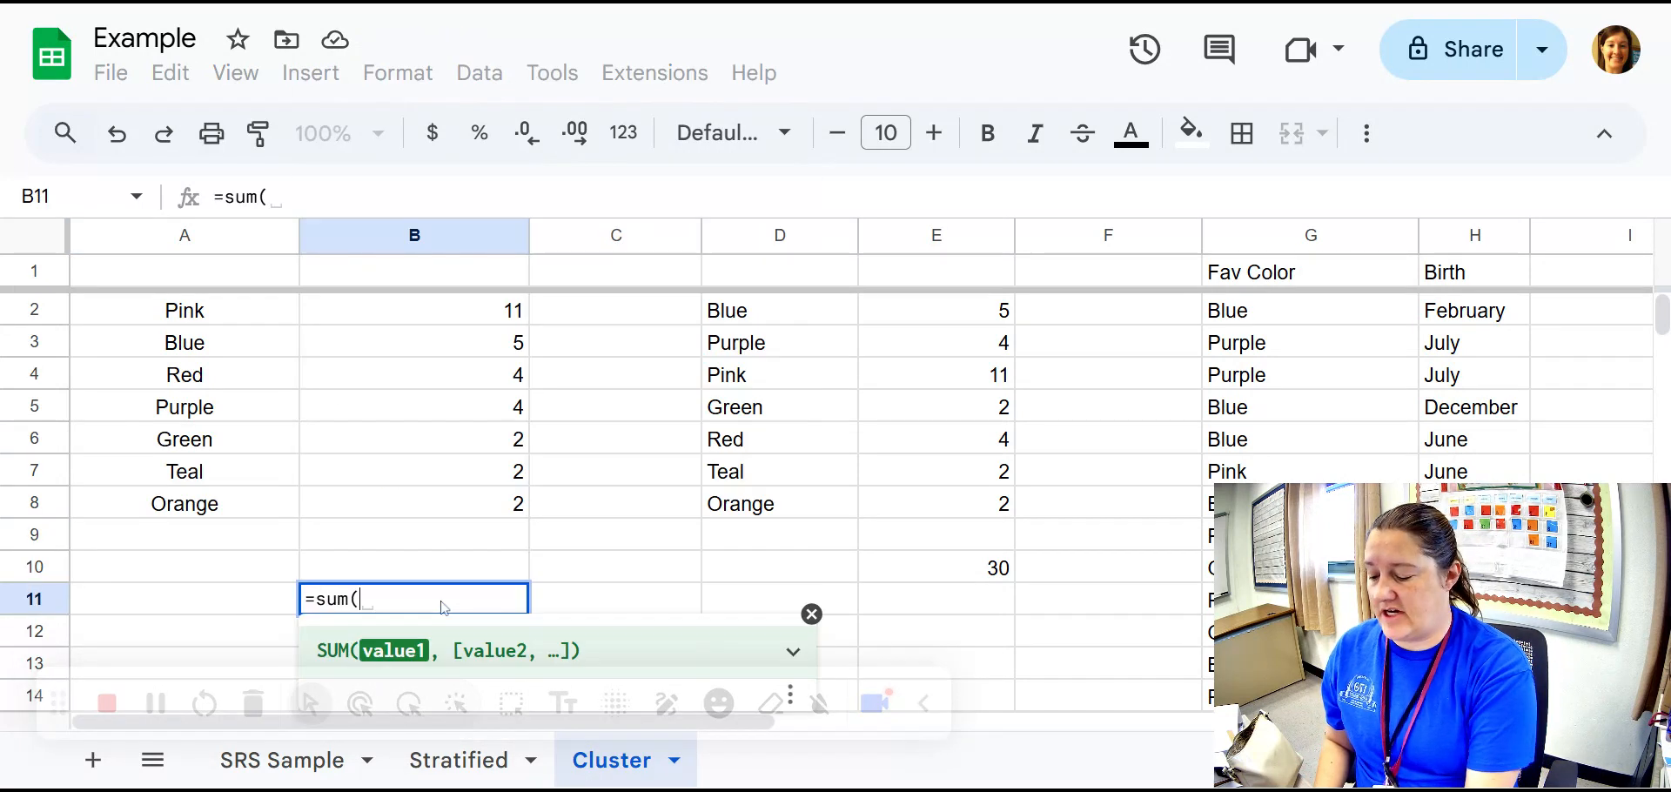
drag(457, 311, 460, 519)
text())
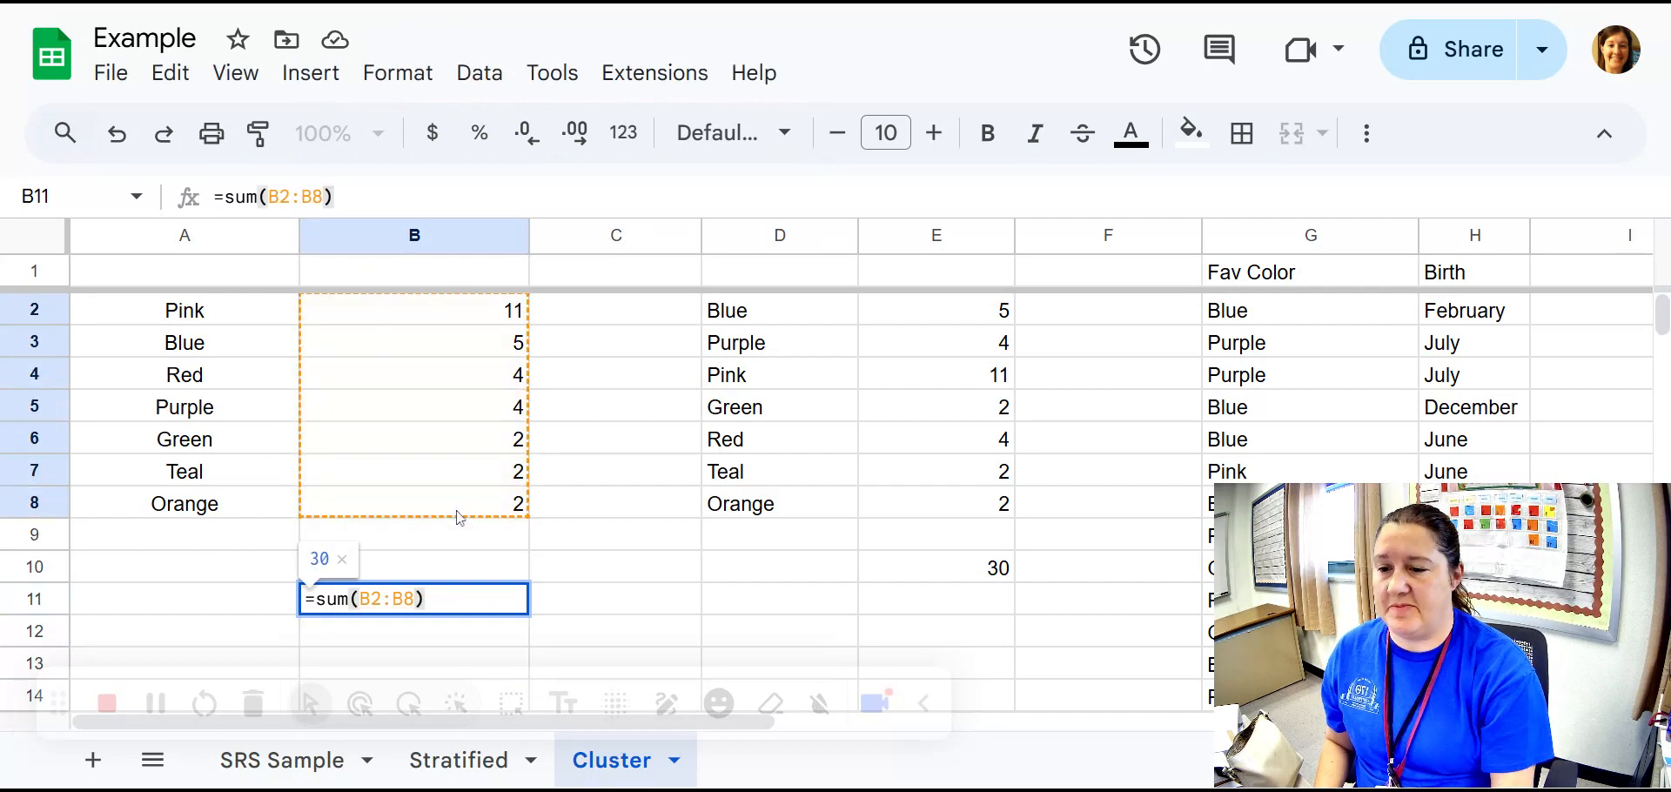
key(Return)
click(607, 574)
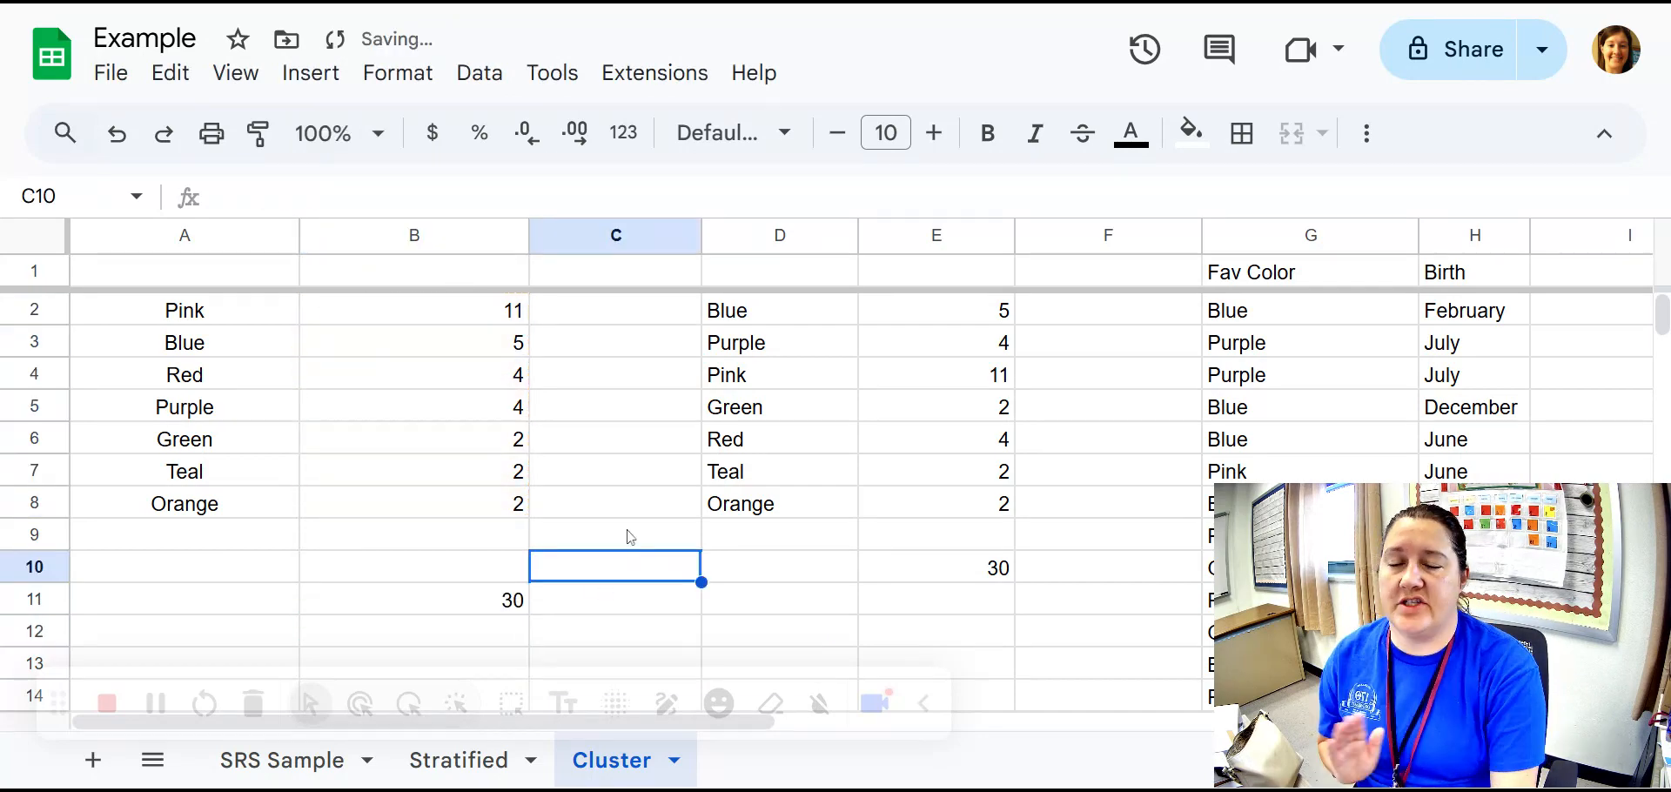
Compare the COUNTIF formulas in column E with the plain typed counts in column B
click(951, 310)
click(945, 454)
click(956, 379)
click(951, 449)
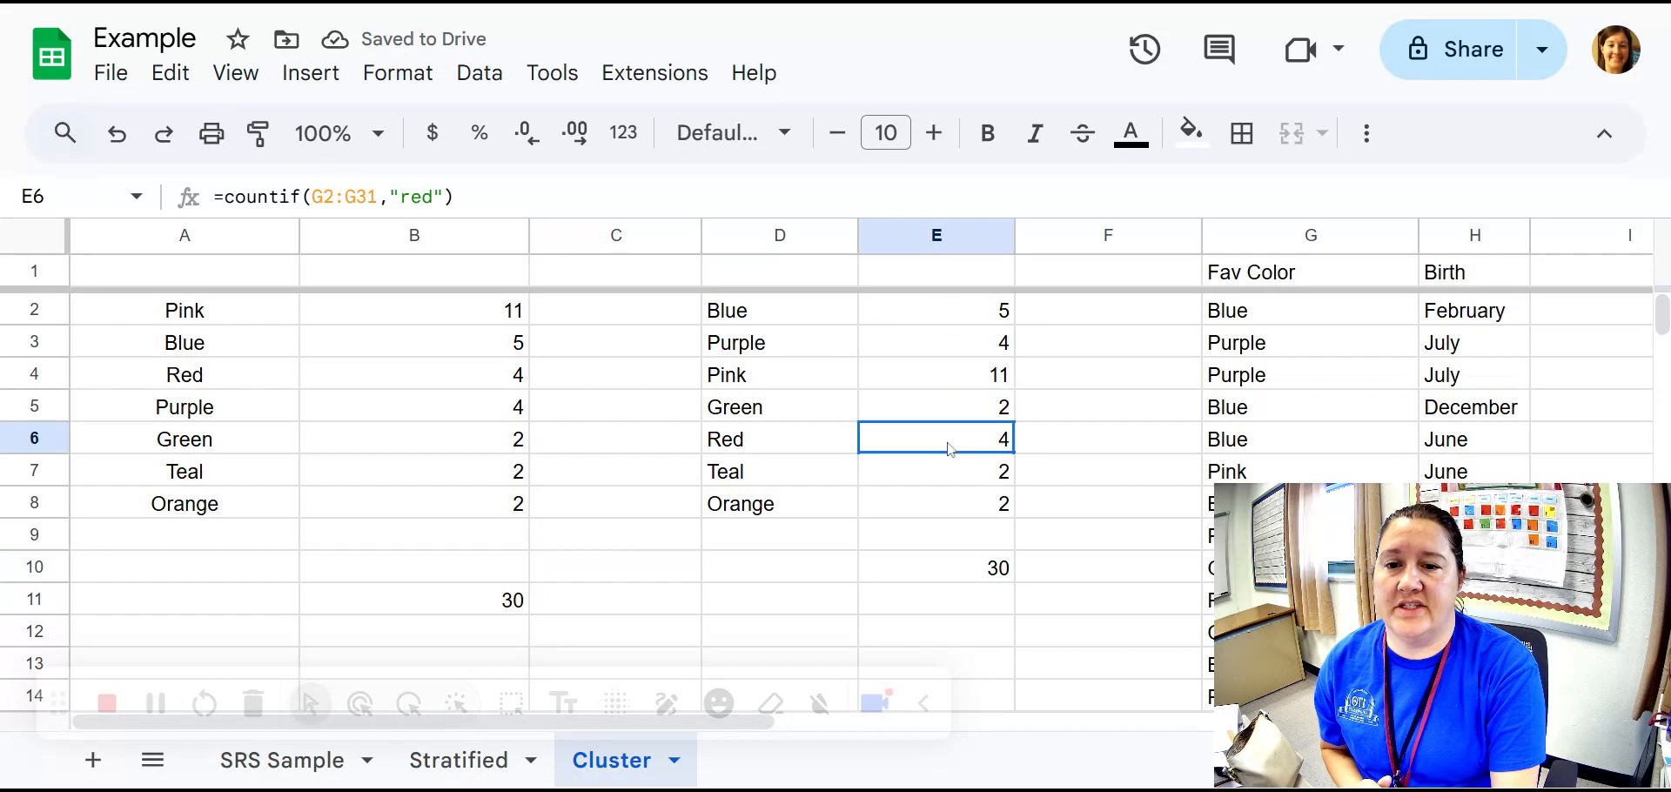
click(409, 374)
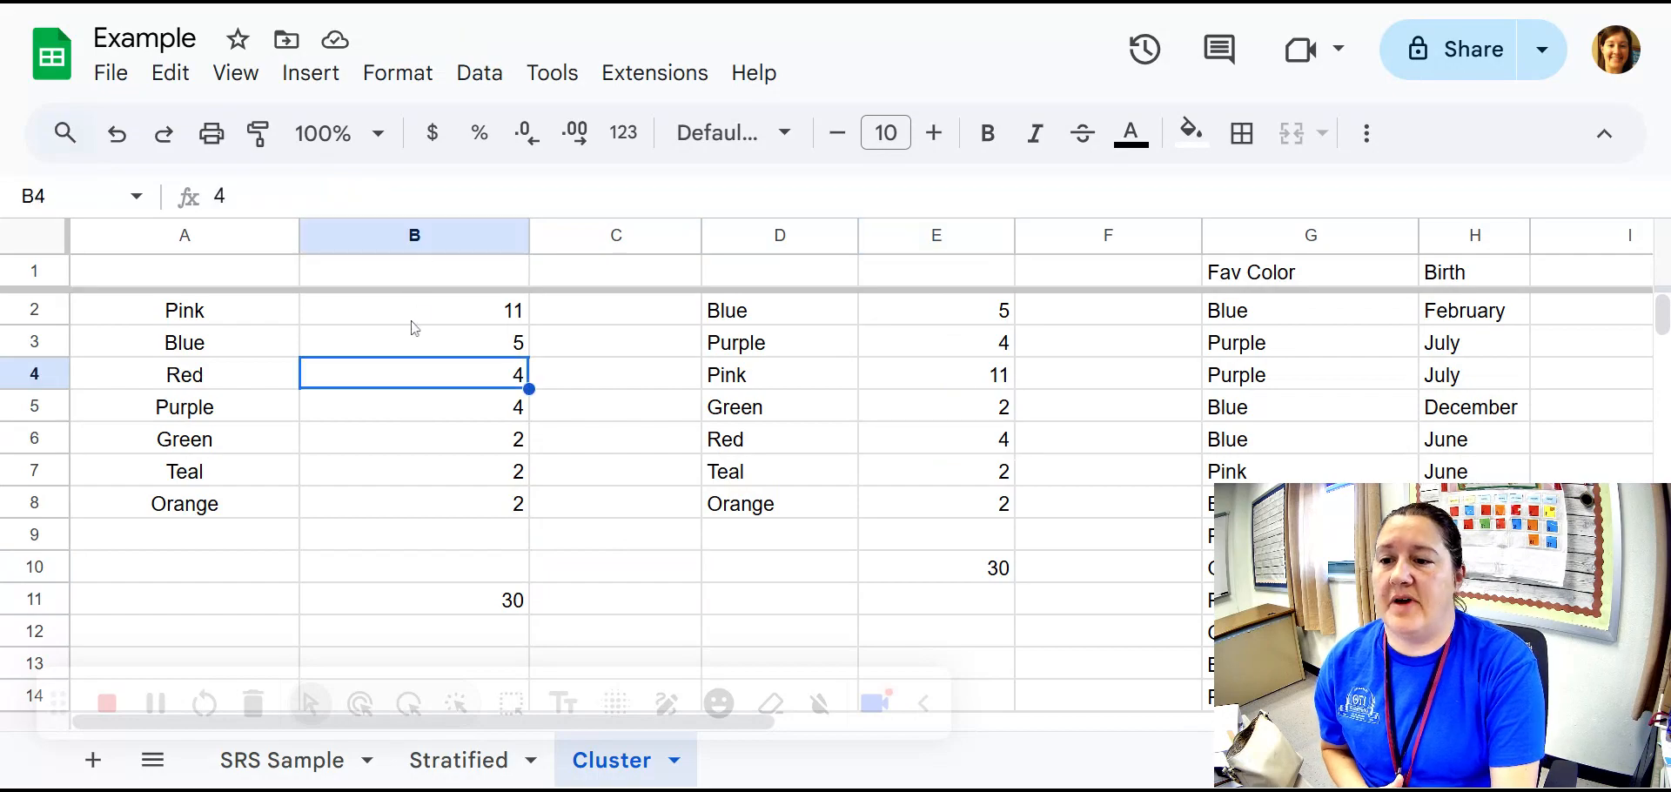
click(402, 507)
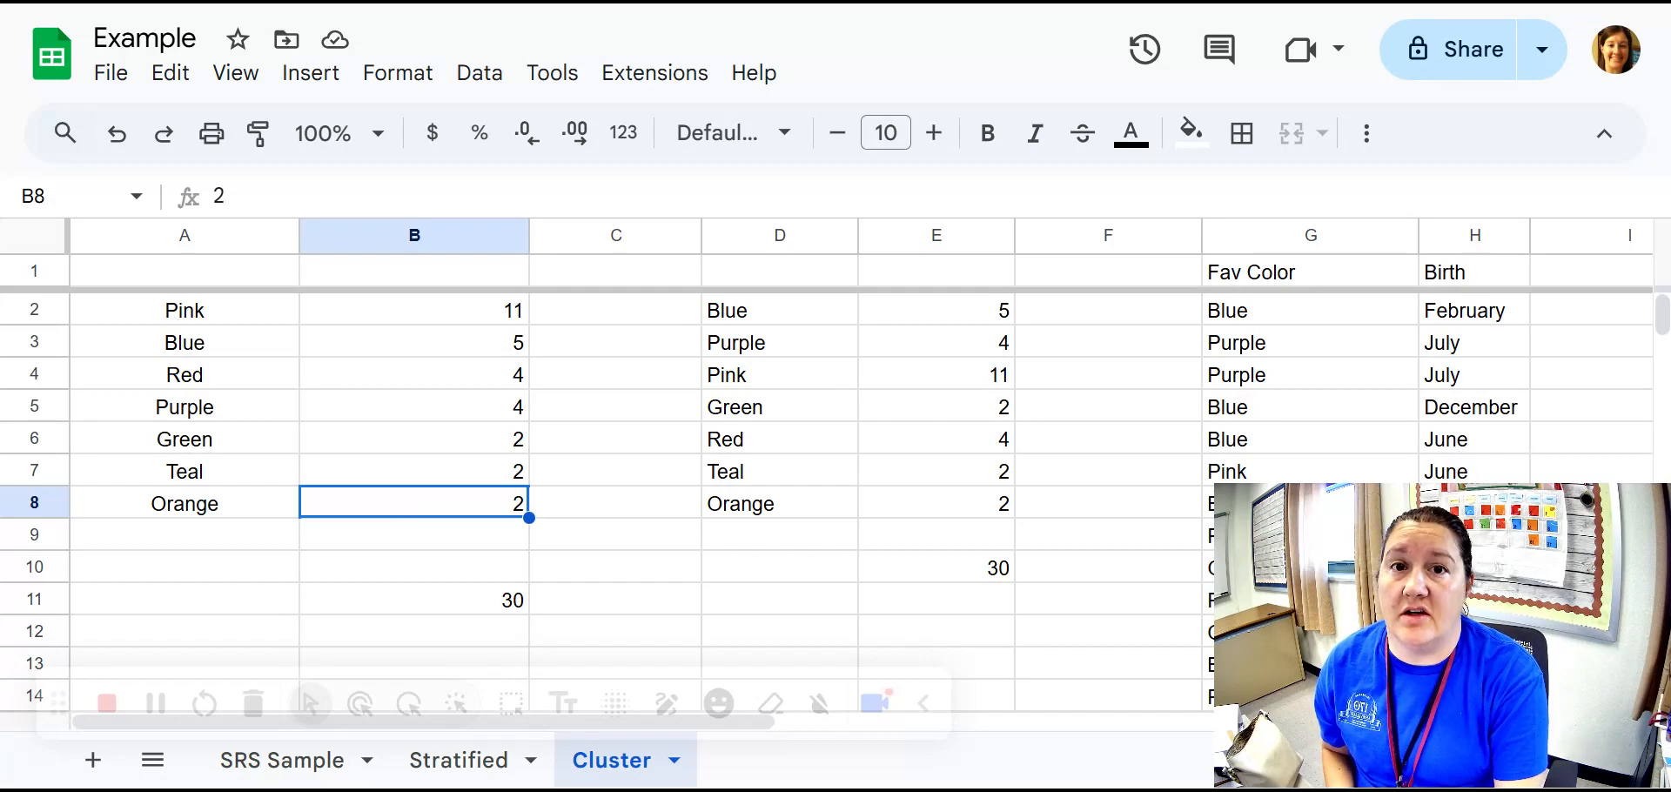
click(203, 561)
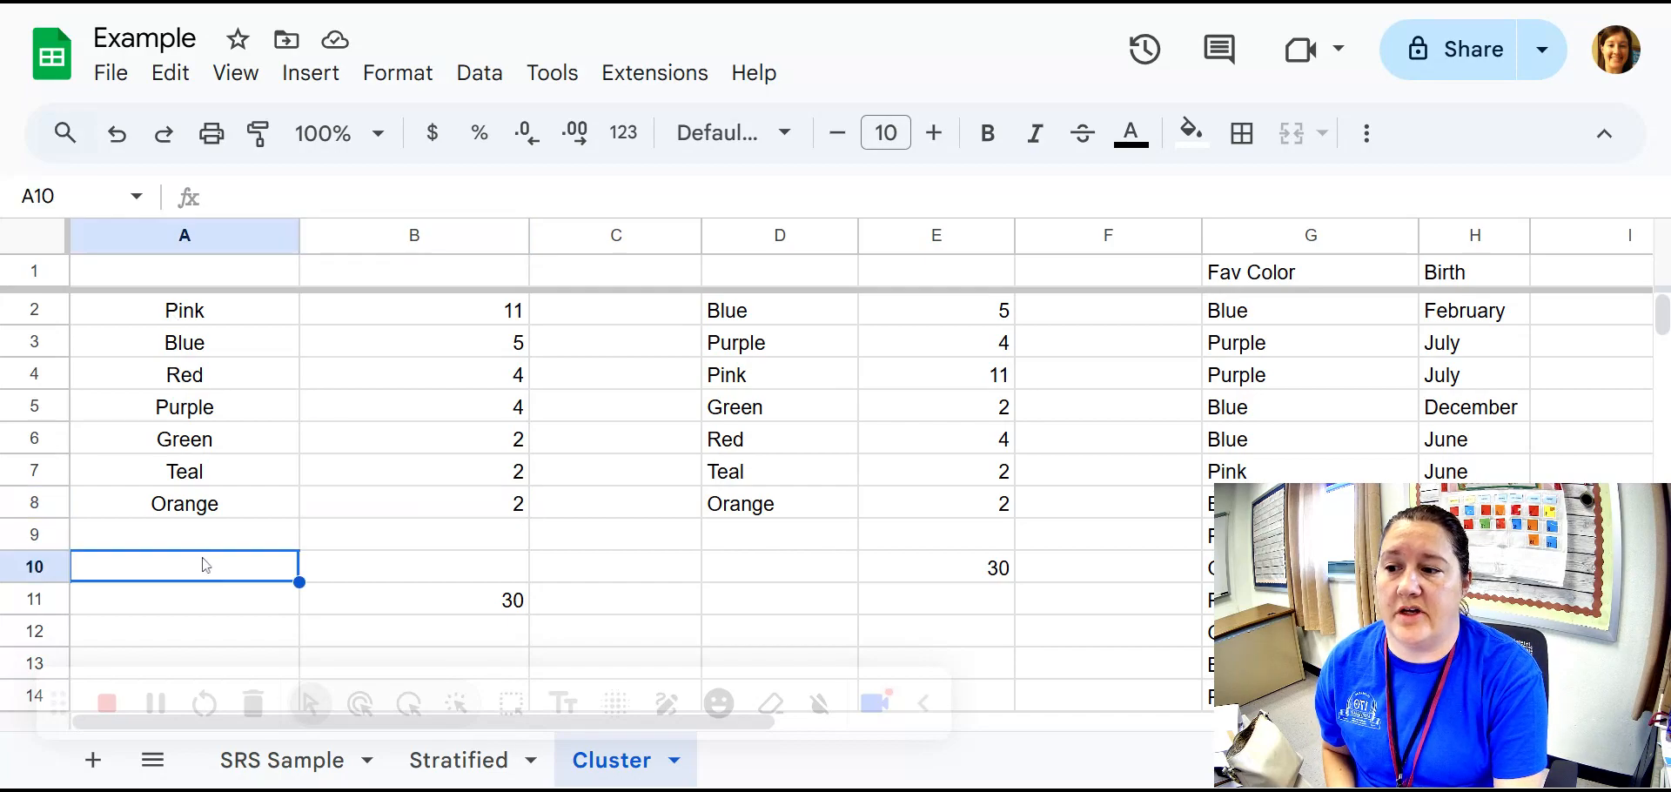
Insert a chart based on the reordered color table in A2:B8
click(208, 314)
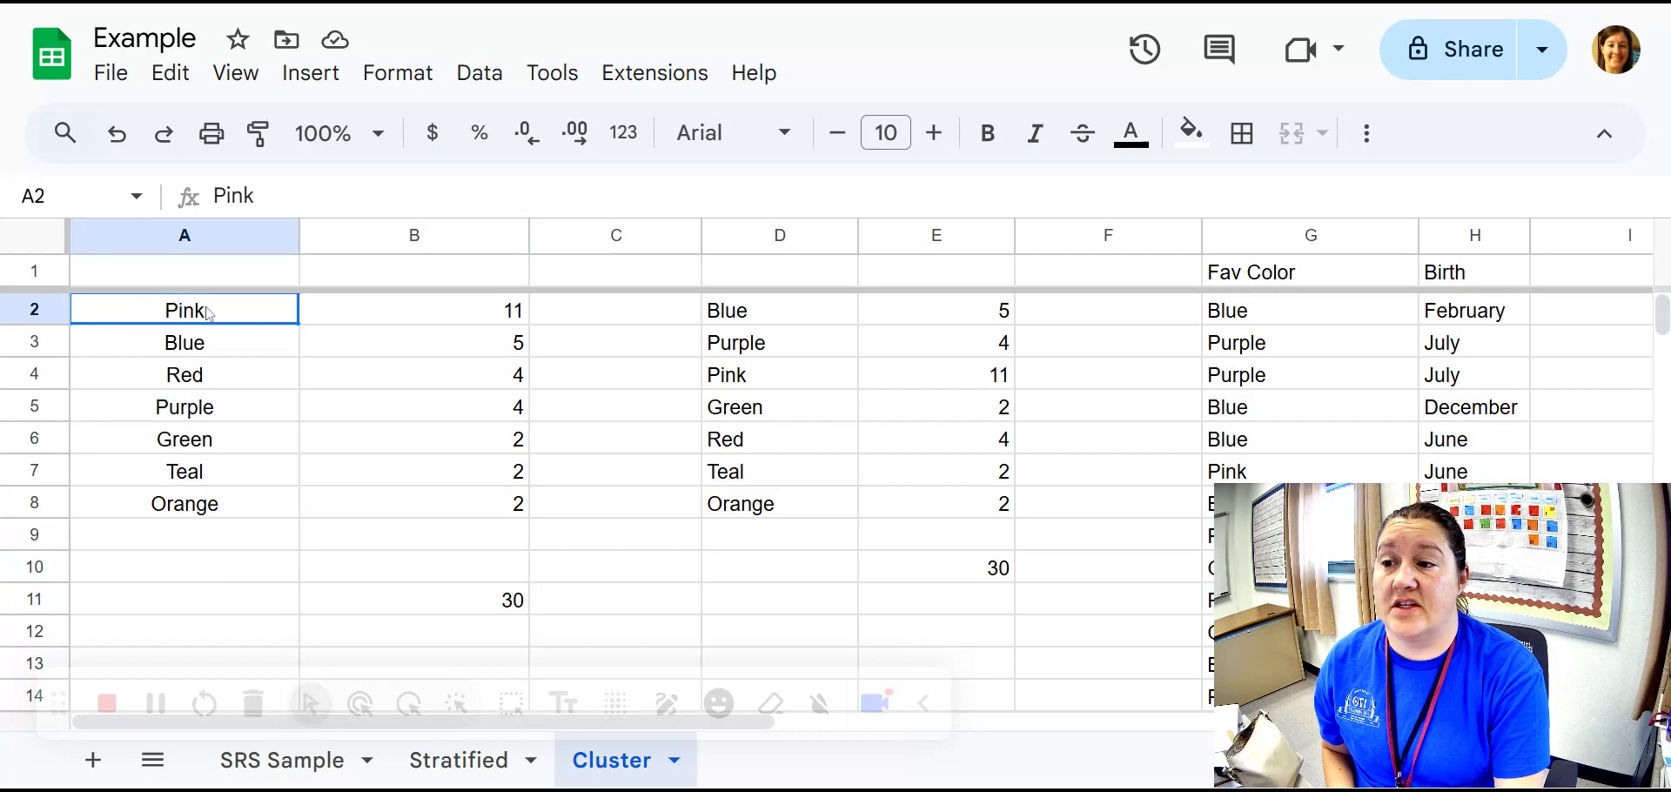
drag(220, 324, 380, 516)
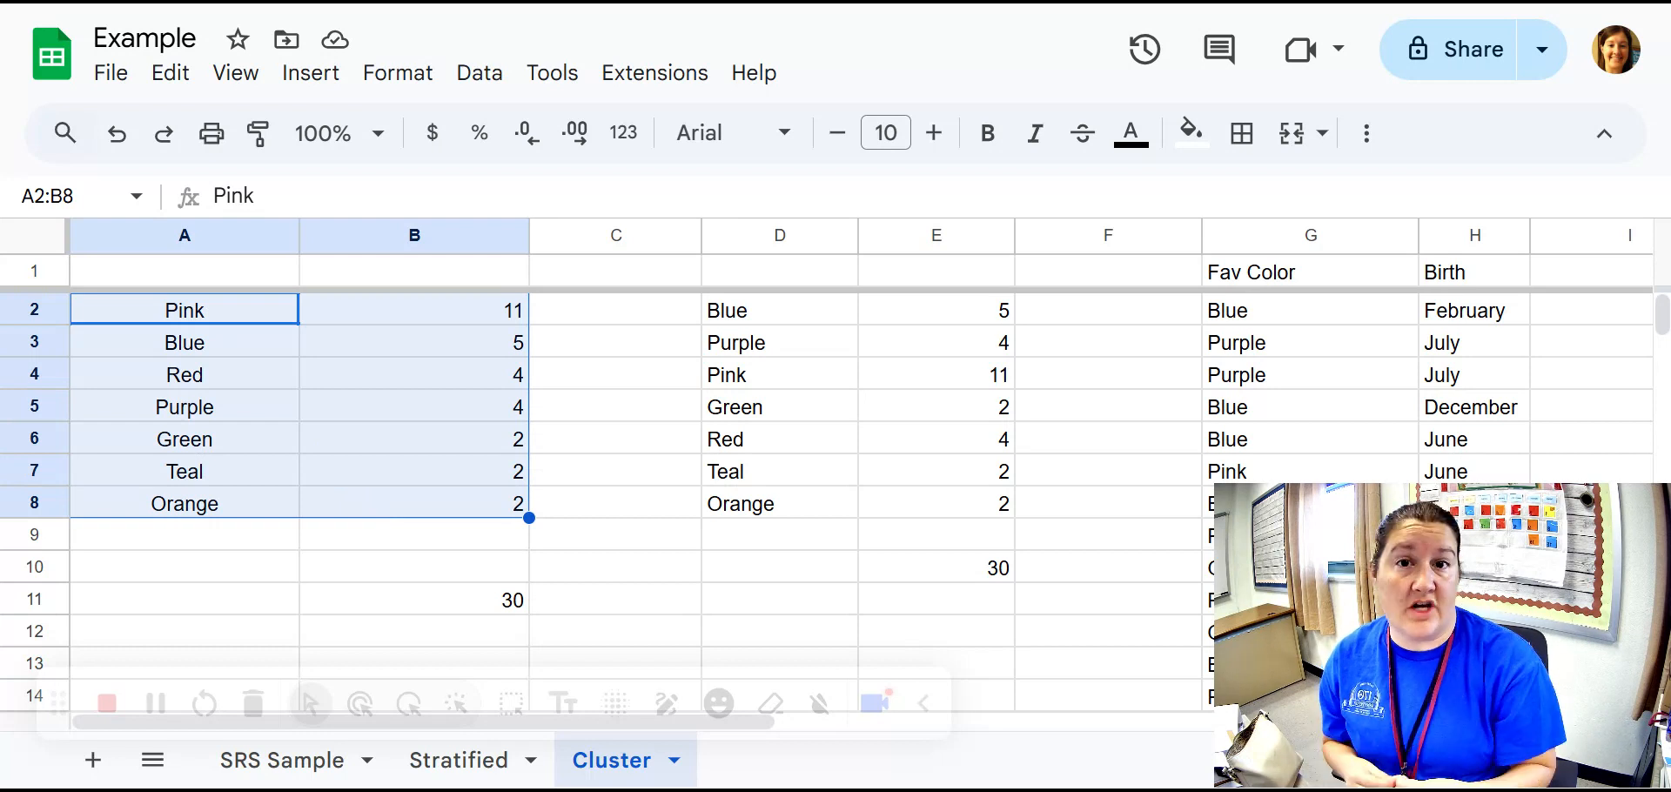
click(311, 76)
click(378, 477)
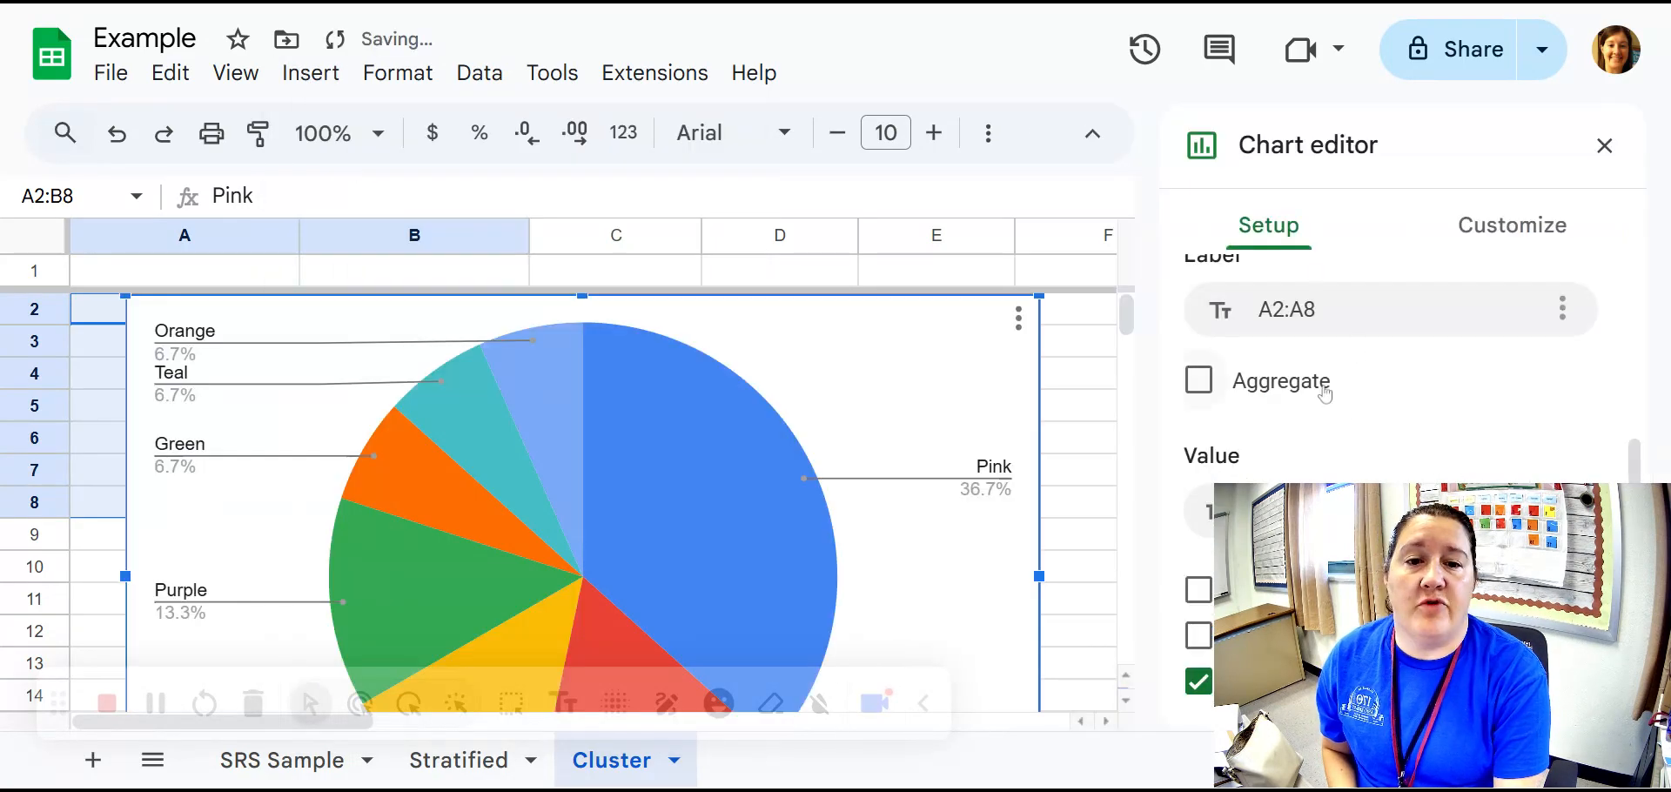
Change the new chart's type from pie to a standard, unstacked column chart
click(1346, 364)
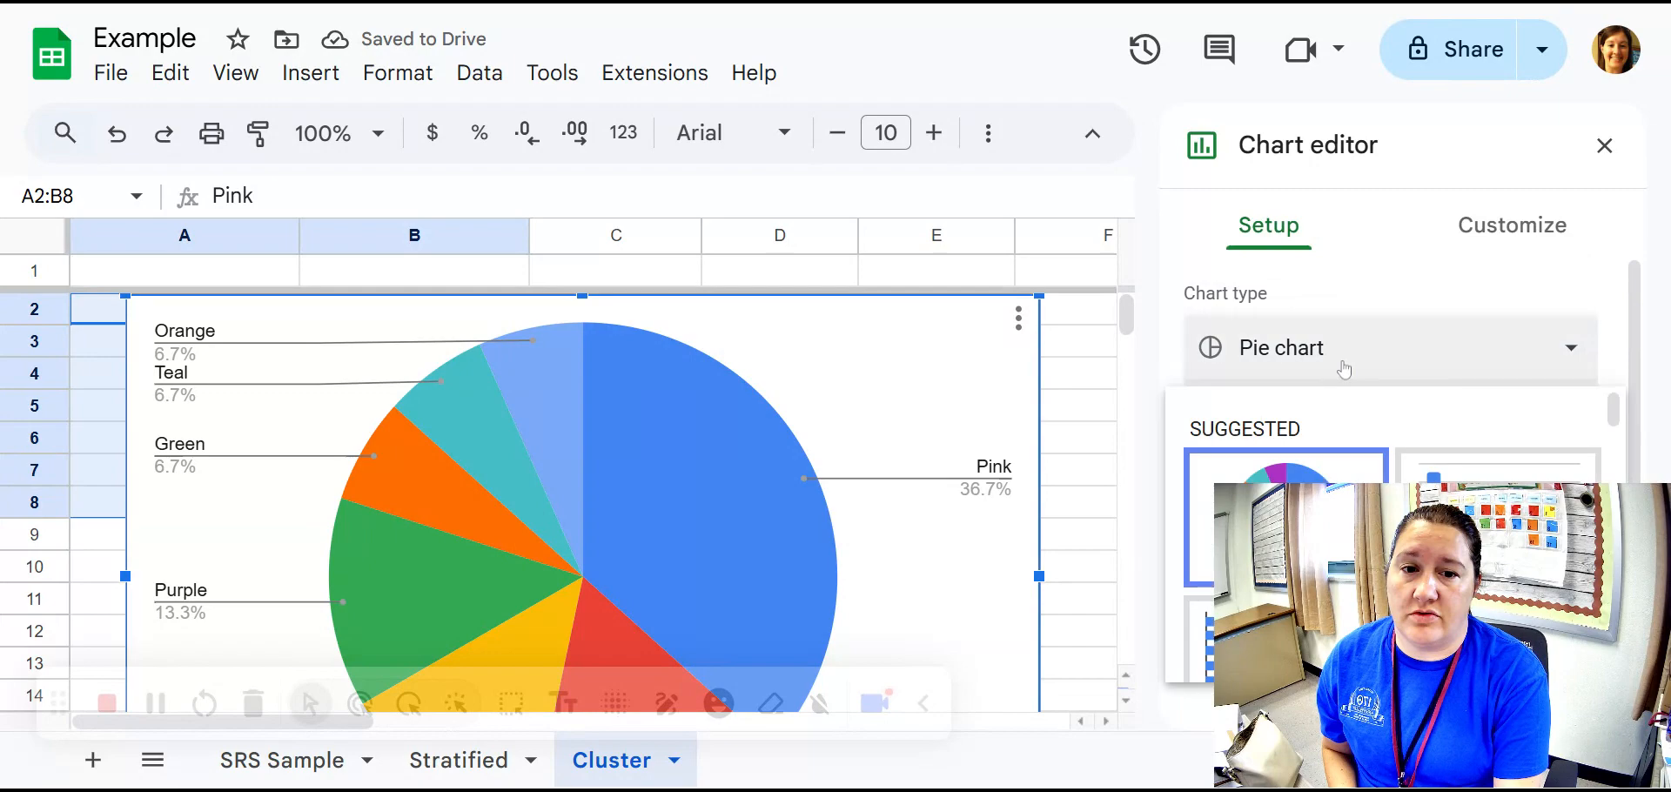
scroll(1344, 370, down, 1)
click(1500, 527)
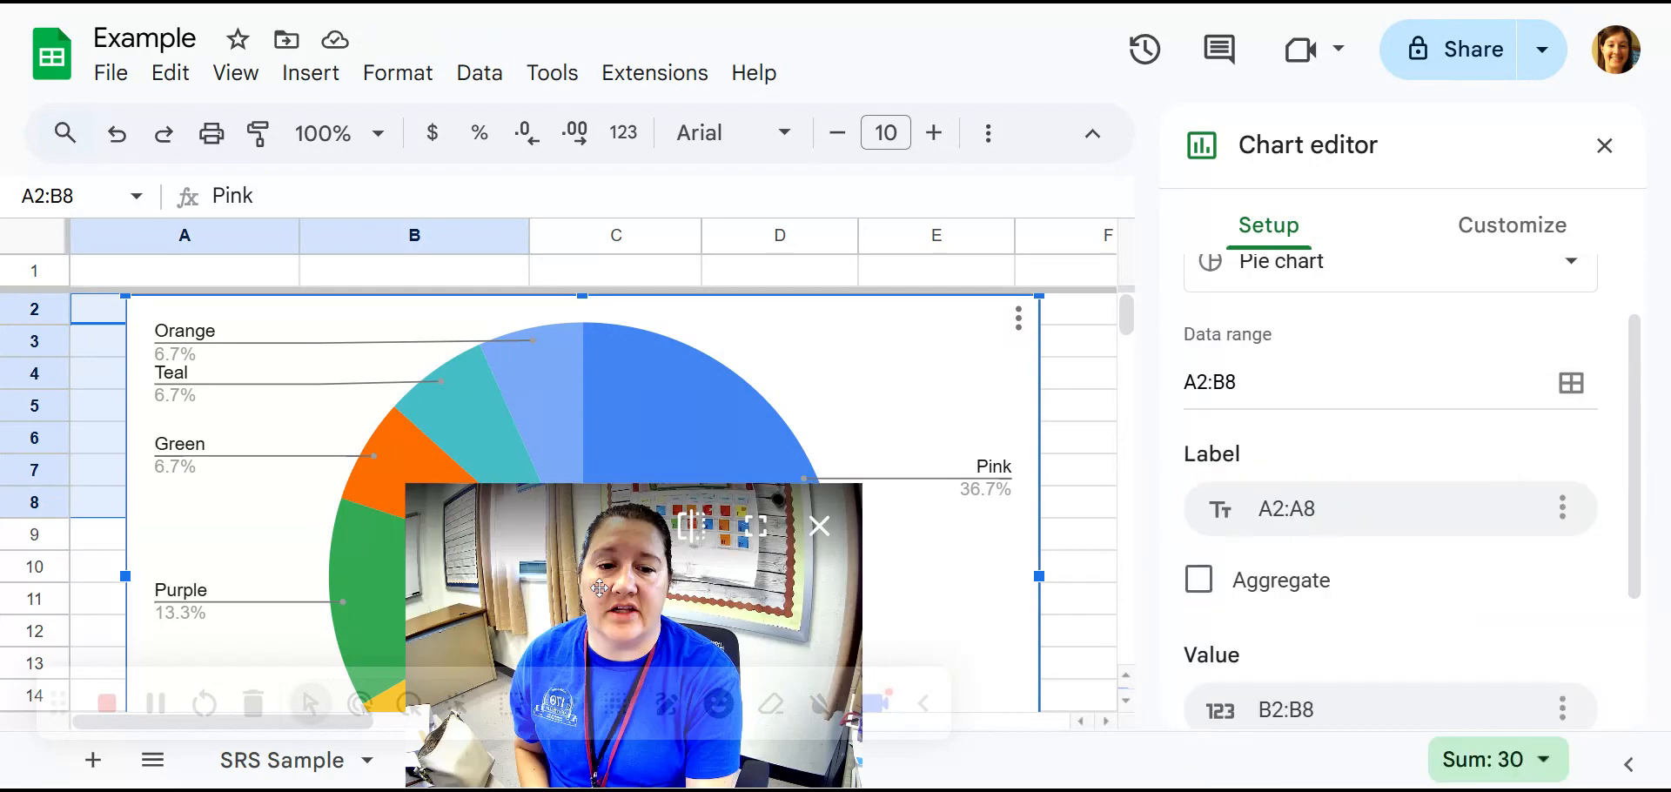
click(1299, 267)
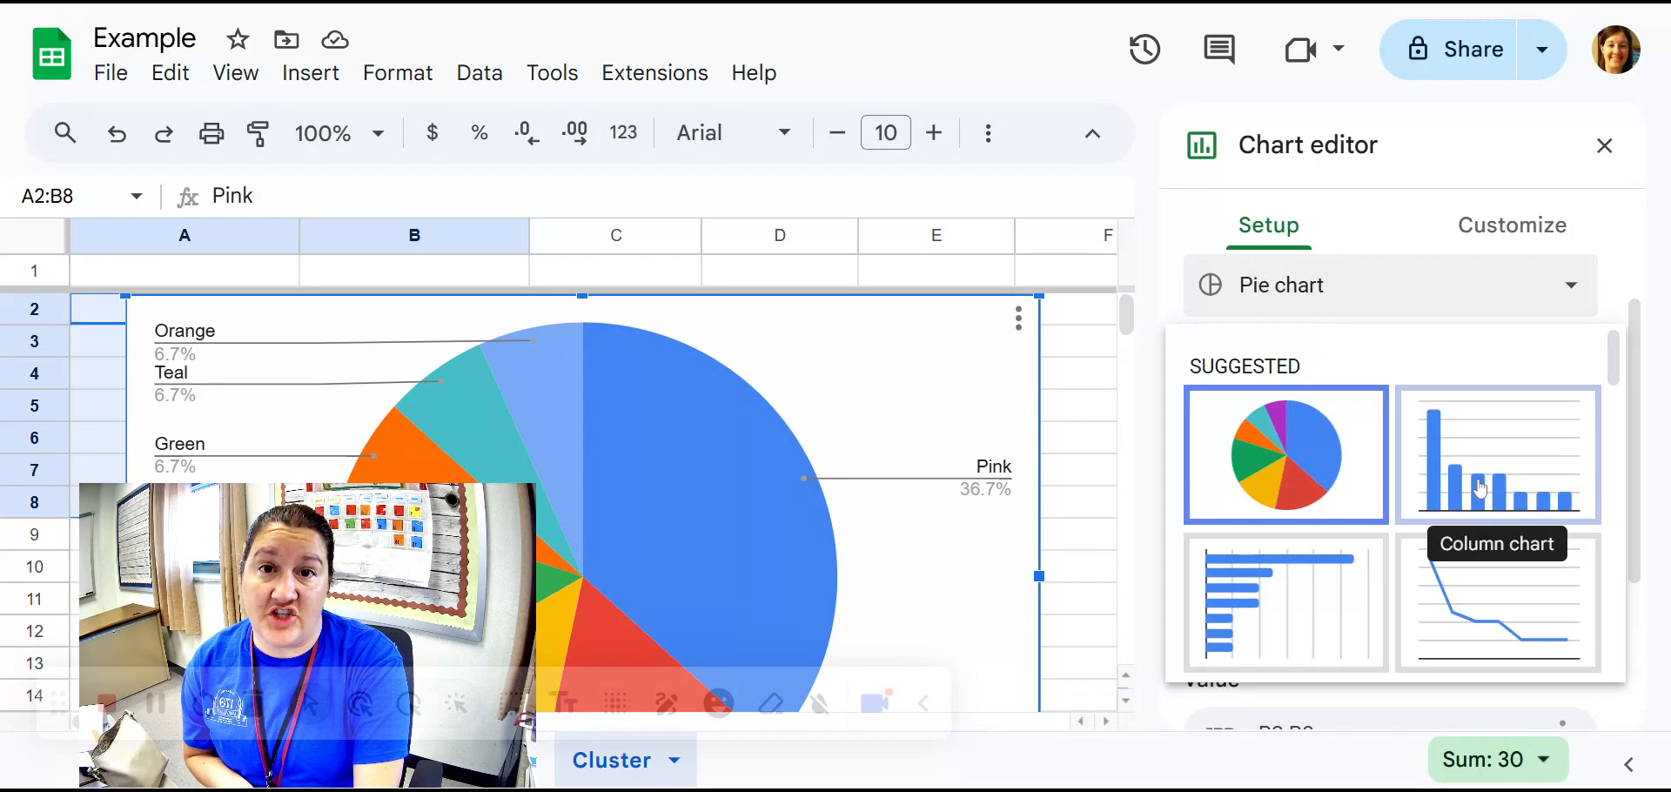
scroll(1480, 490, down, 1)
scroll(1480, 490, down, 6)
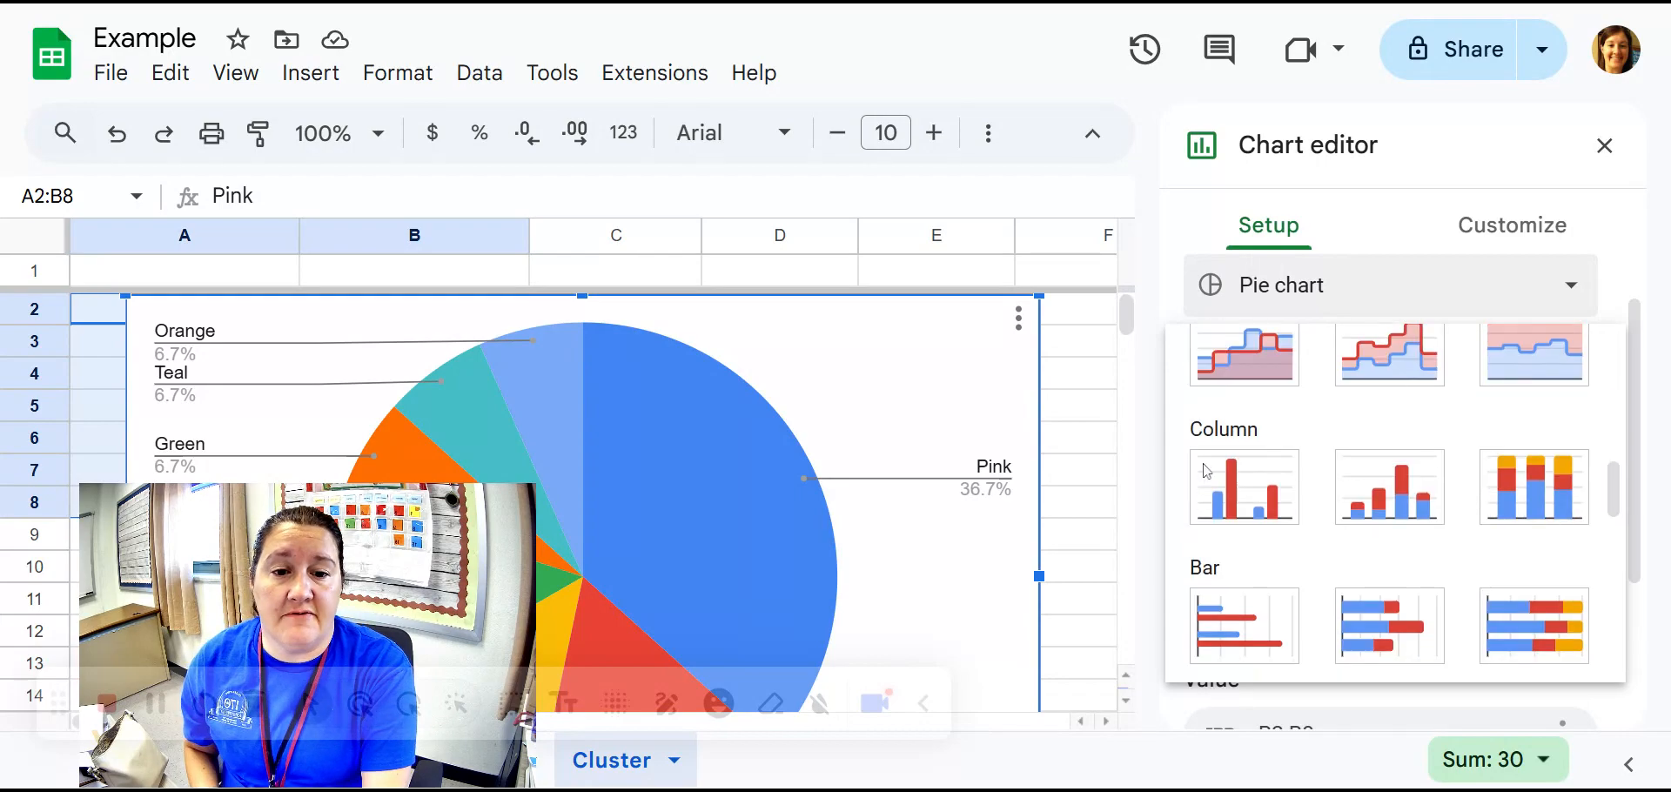
click(1245, 483)
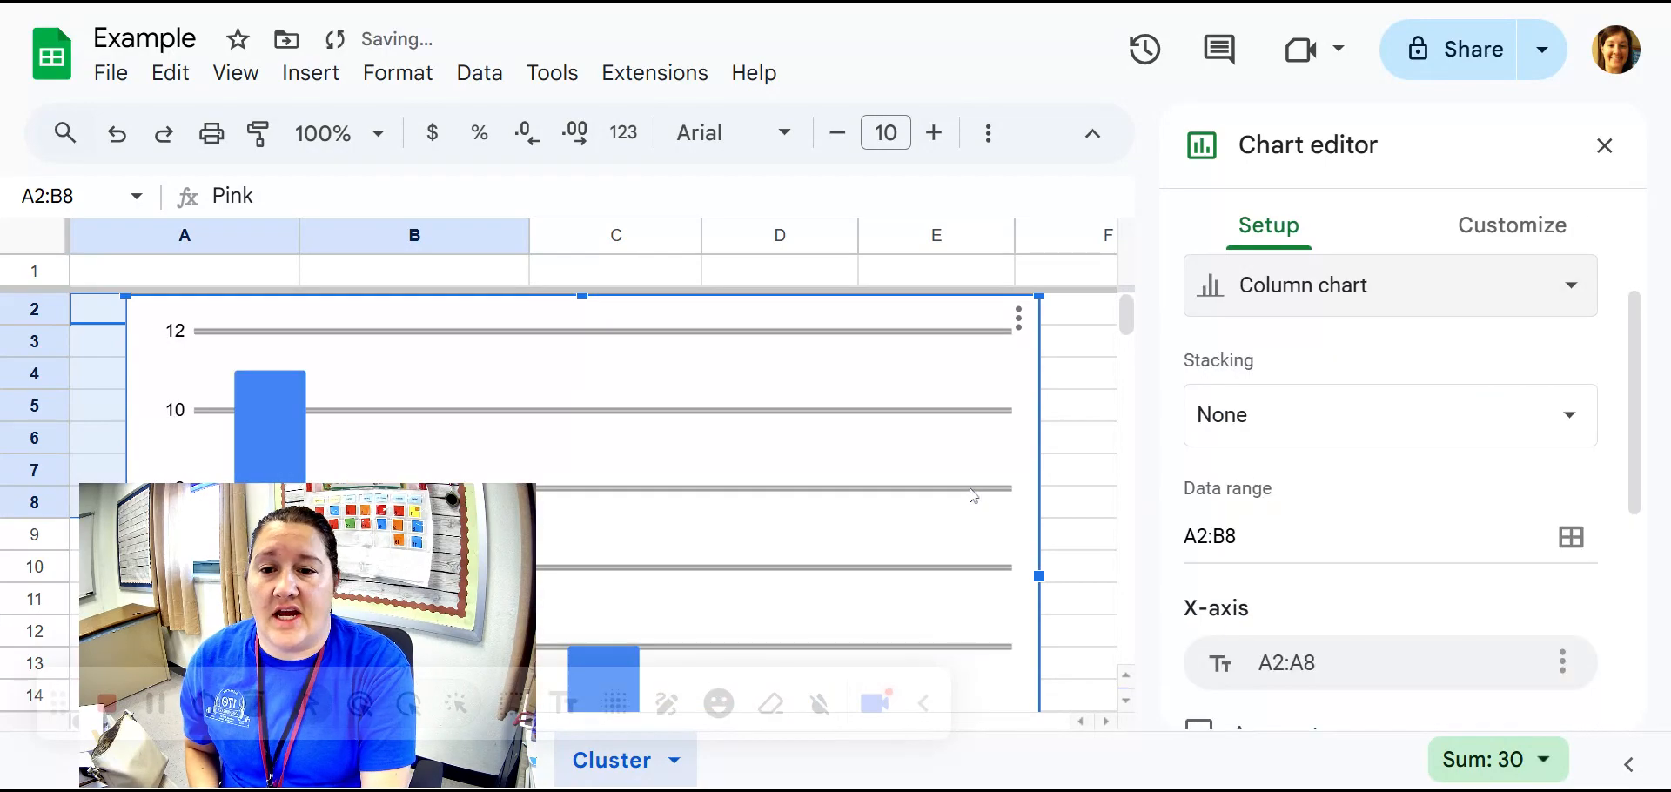
Title the column chart "Favorite Colors of Statistics Students" and close the chart editor
click(1566, 220)
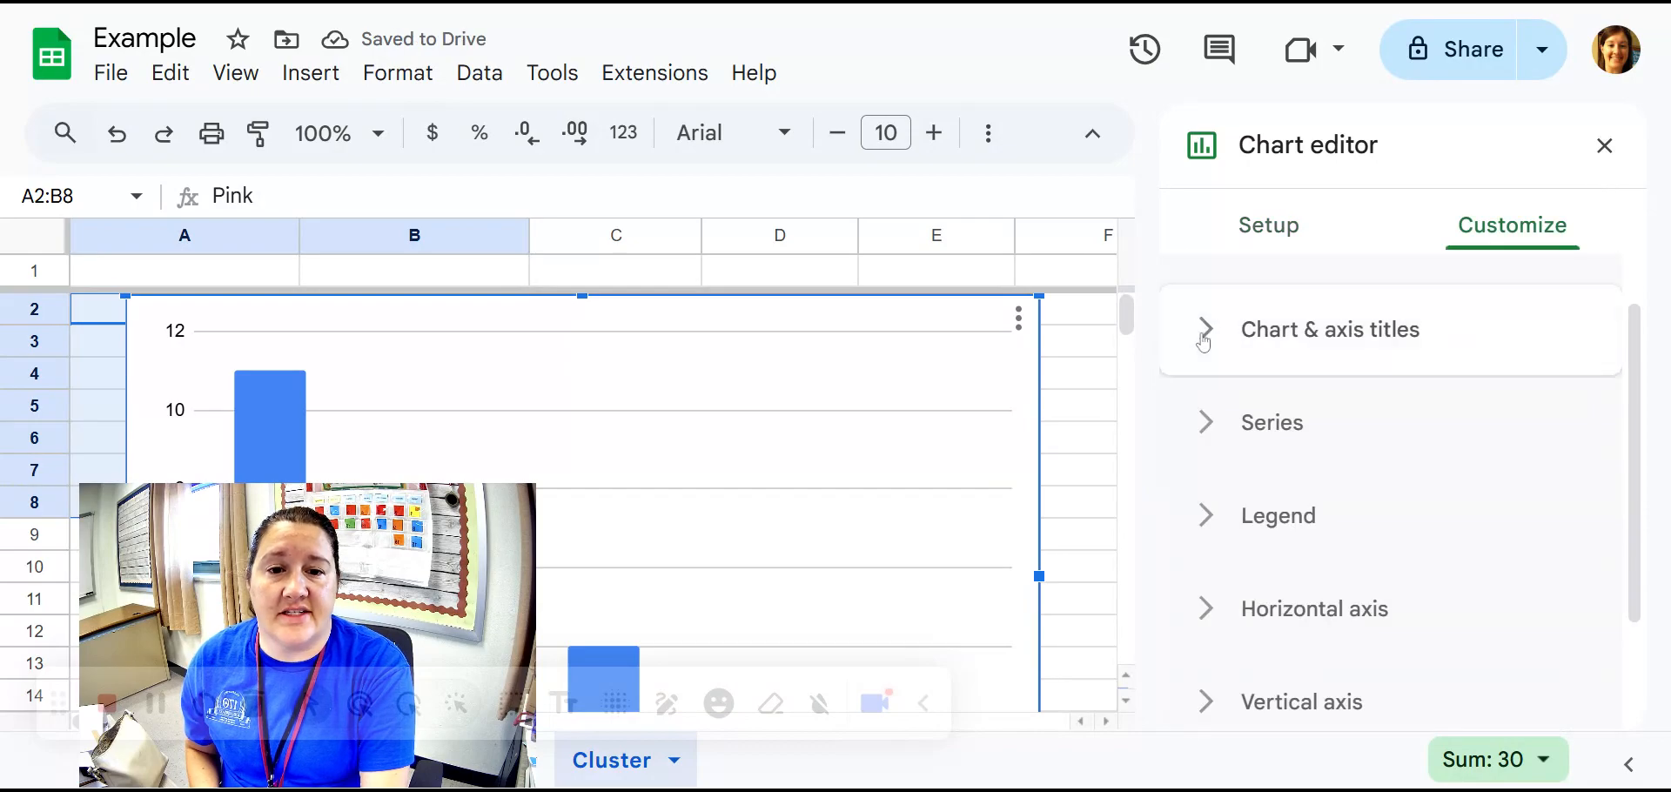
click(1205, 340)
click(1236, 557)
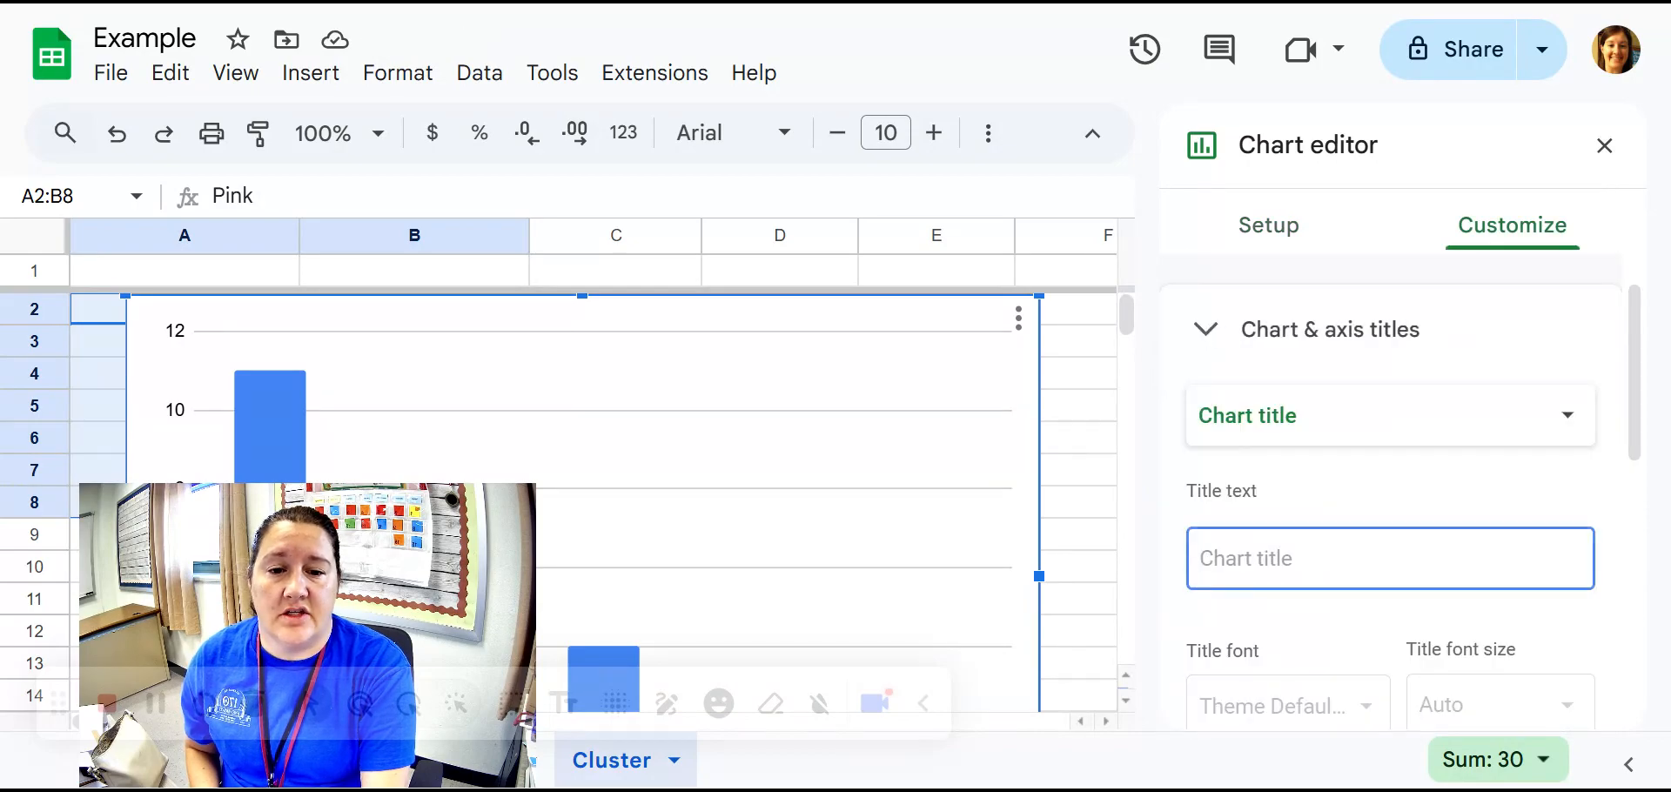
text(Favorite Colors of)
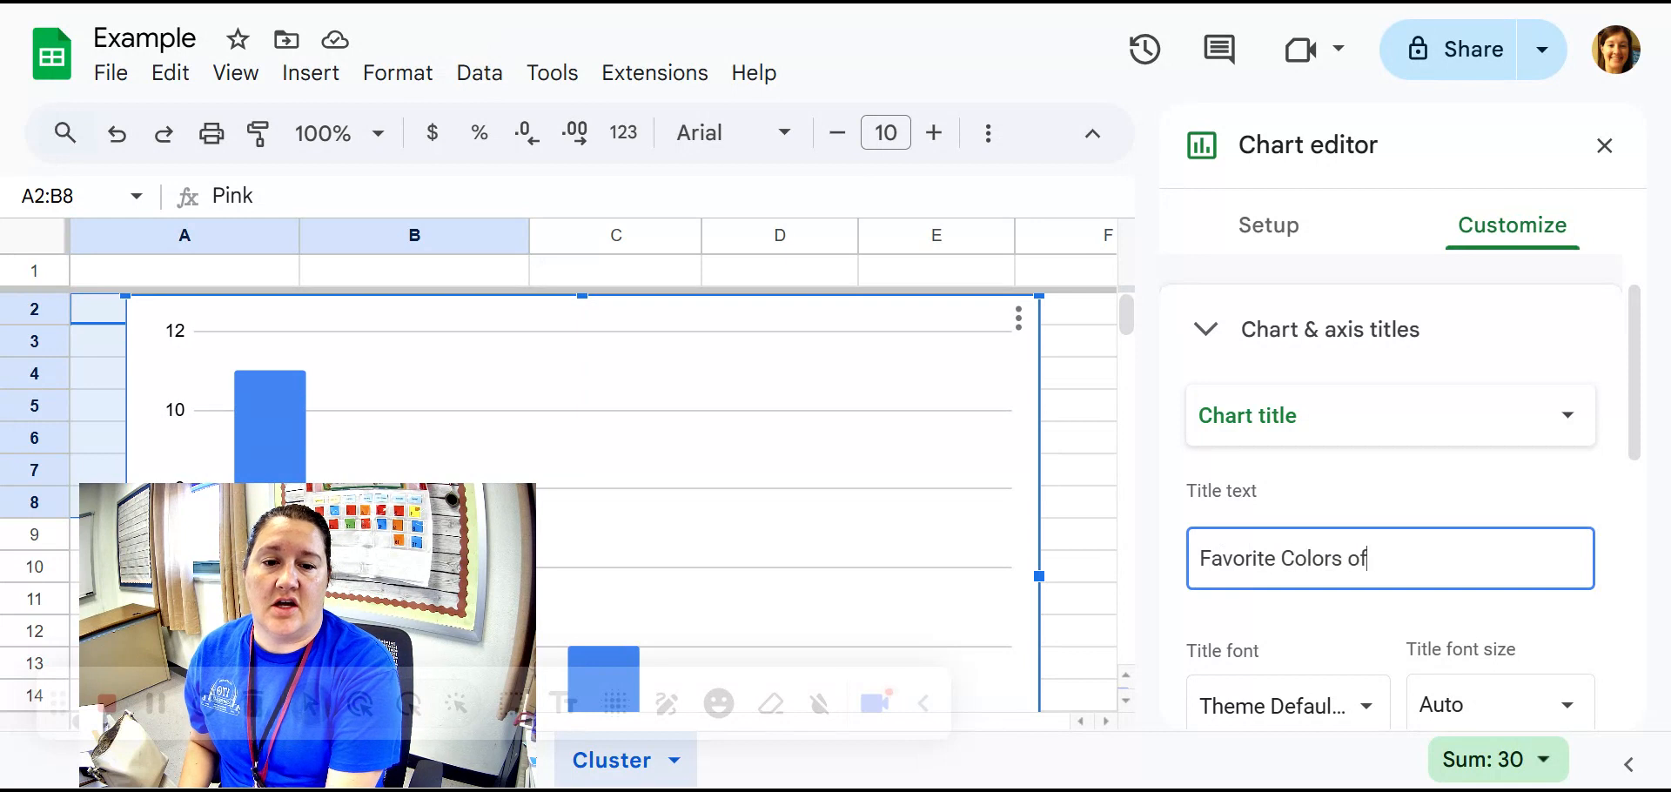
text( Statistics Students)
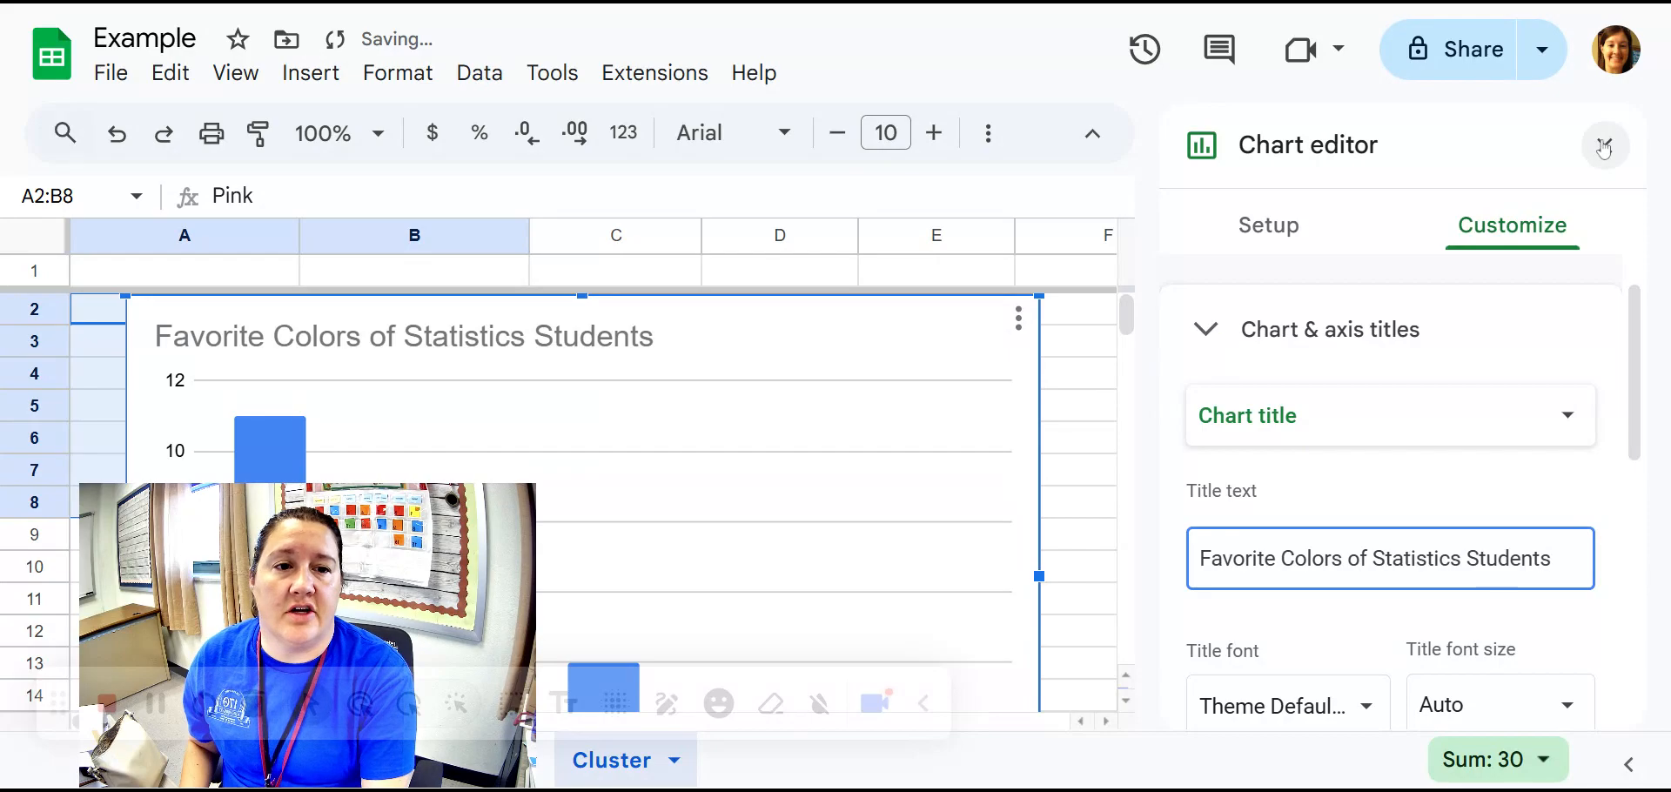
click(1073, 407)
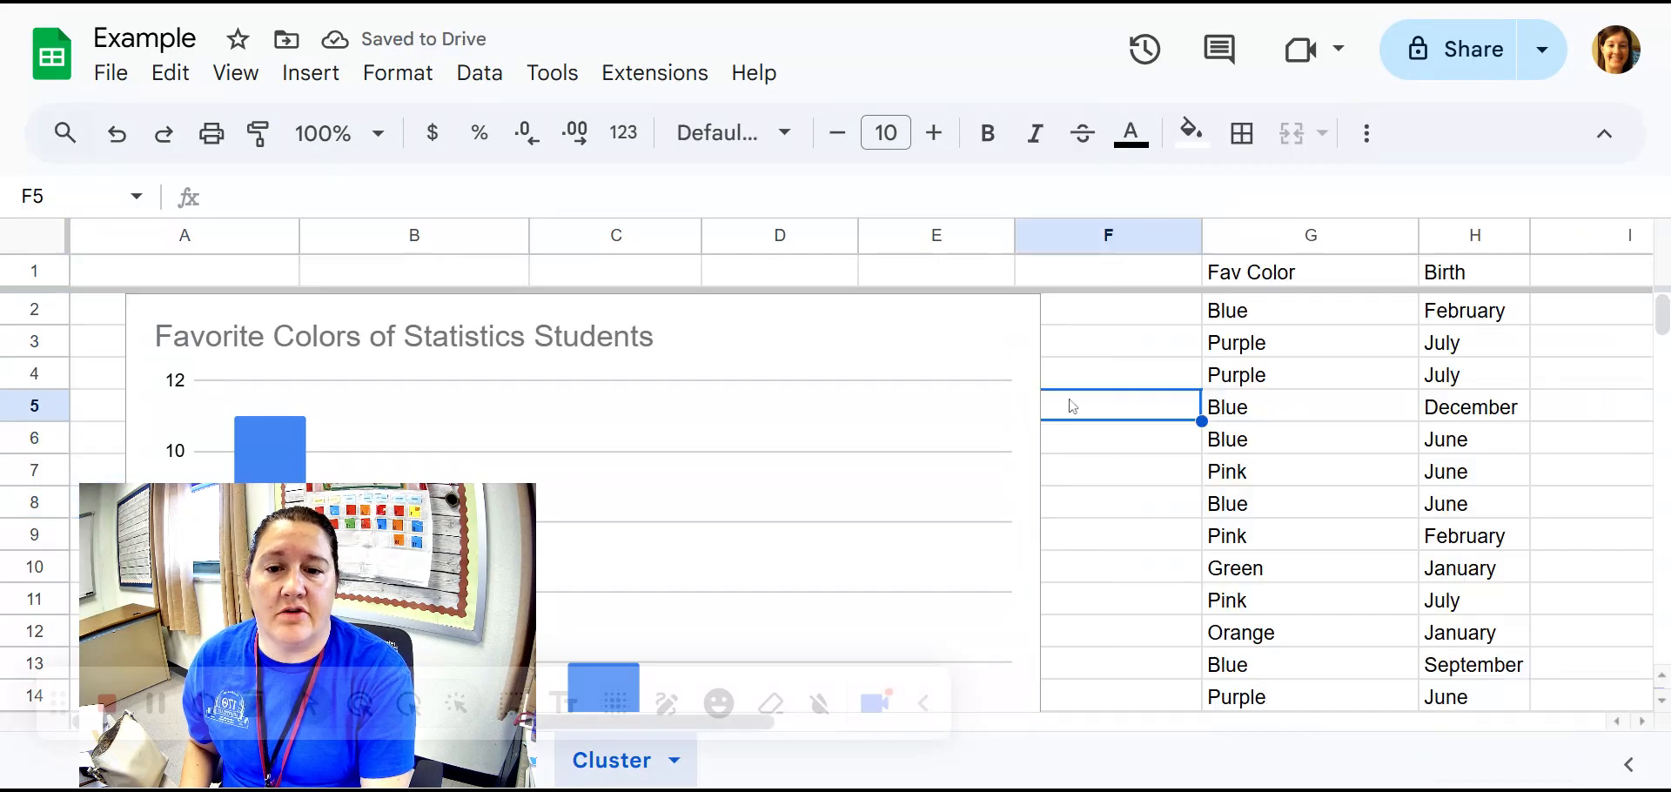
Move the chart below both color tables so that its upper edge sits at about row 12, under the totals
click(970, 431)
drag(854, 392, 858, 714)
scroll(1093, 541, down, 2)
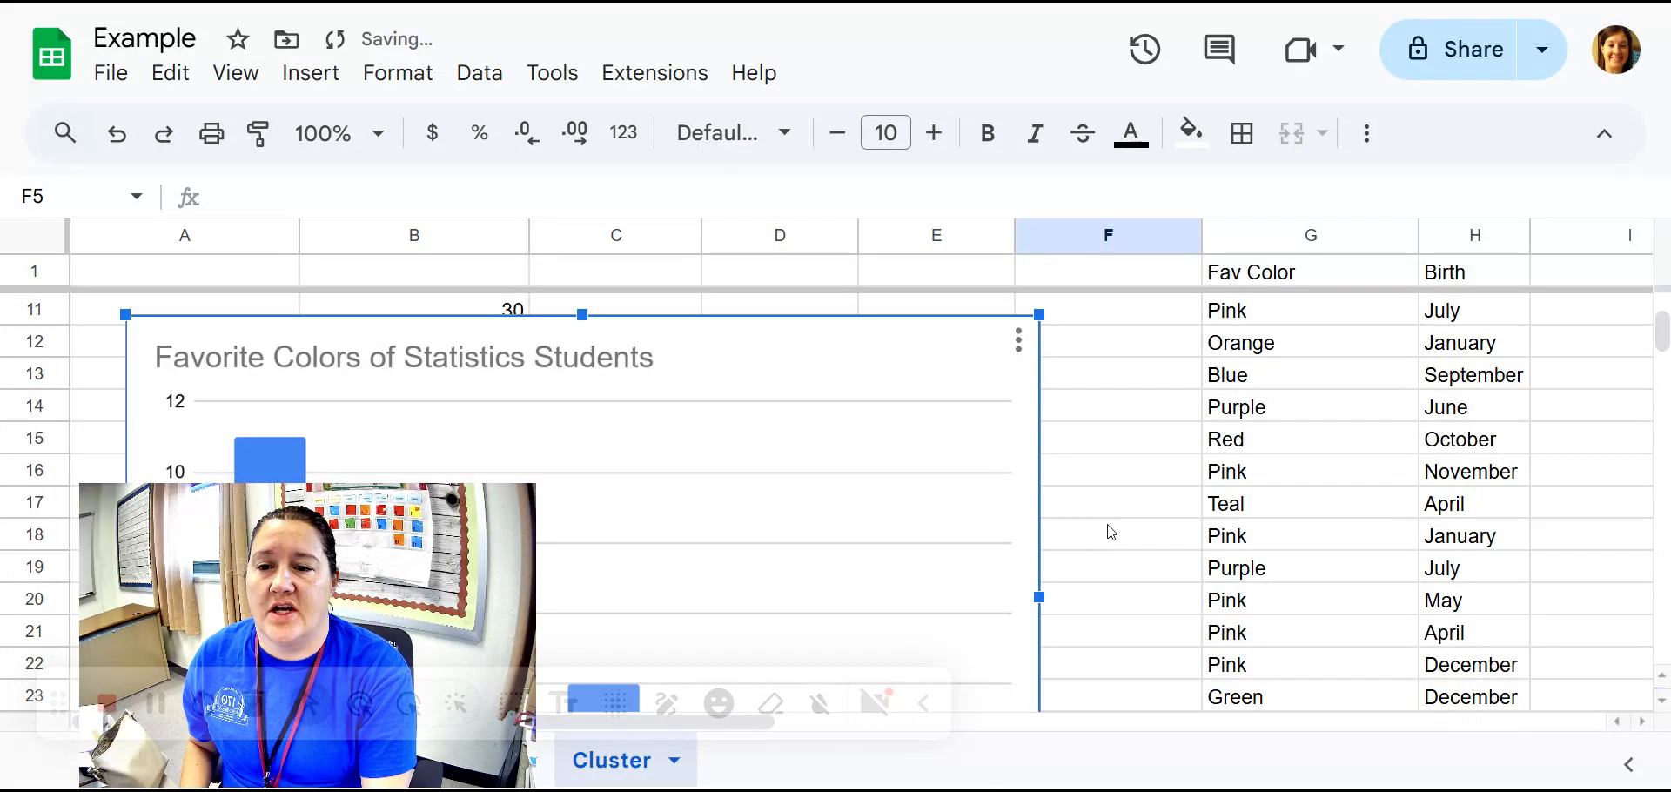
drag(390, 554, 850, 644)
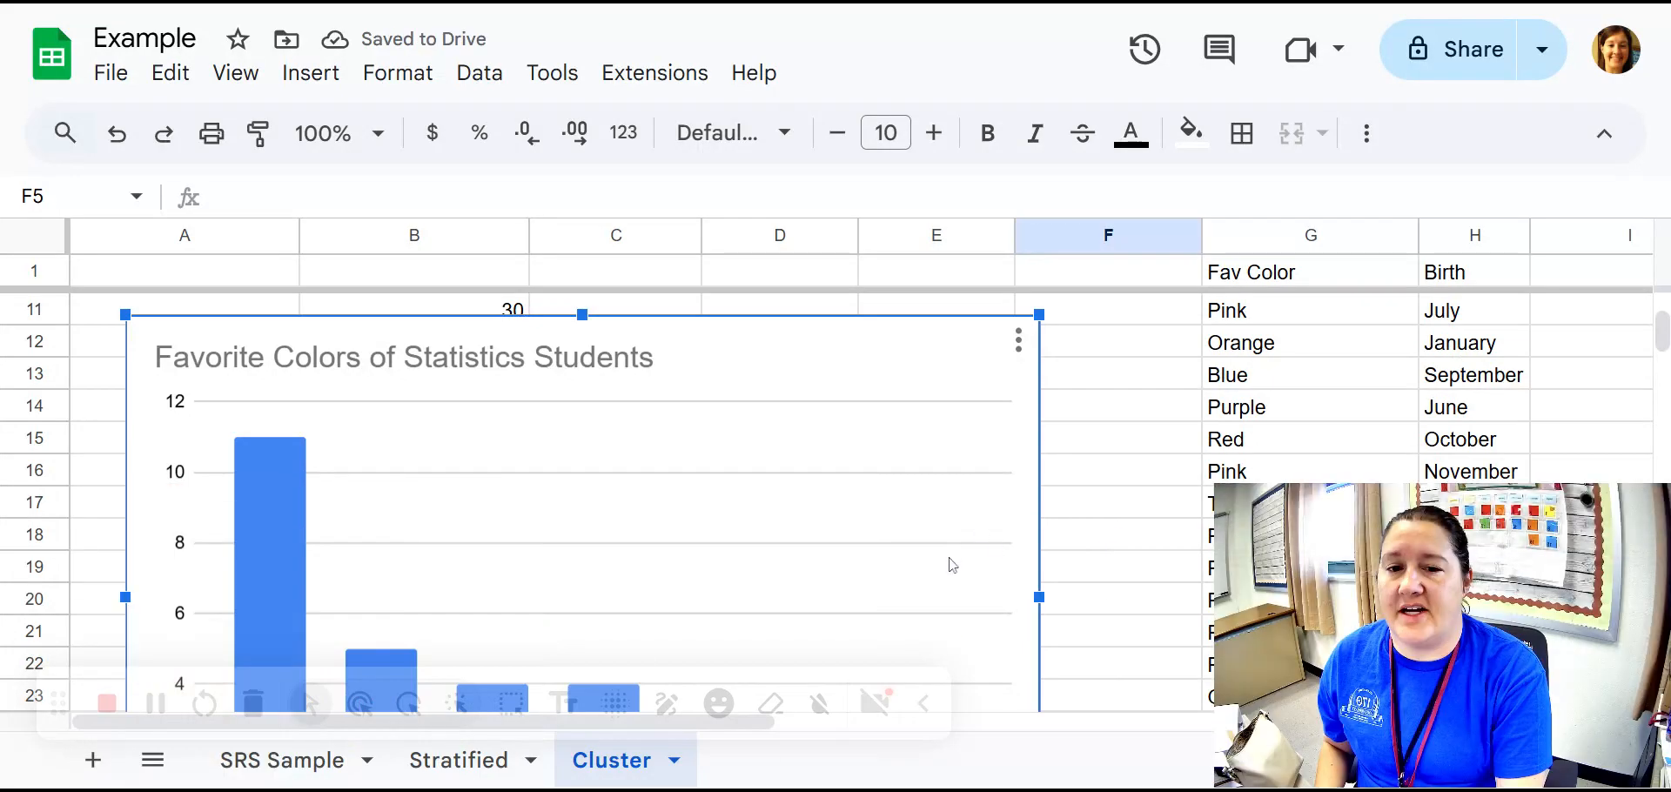
scroll(947, 563, up, 2)
drag(809, 605, 807, 643)
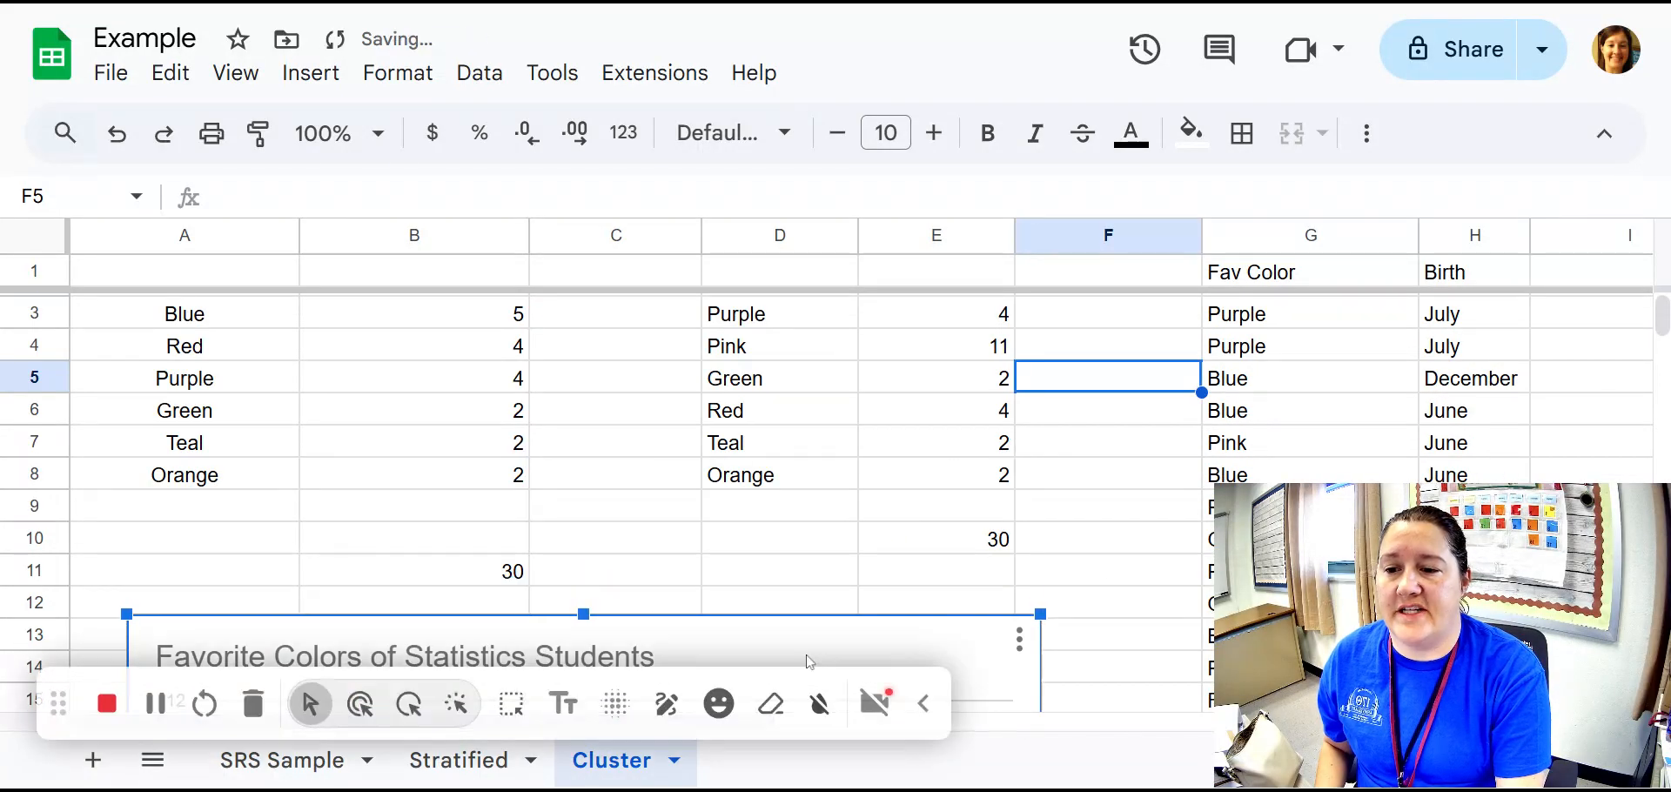
click(889, 511)
click(869, 416)
click(480, 380)
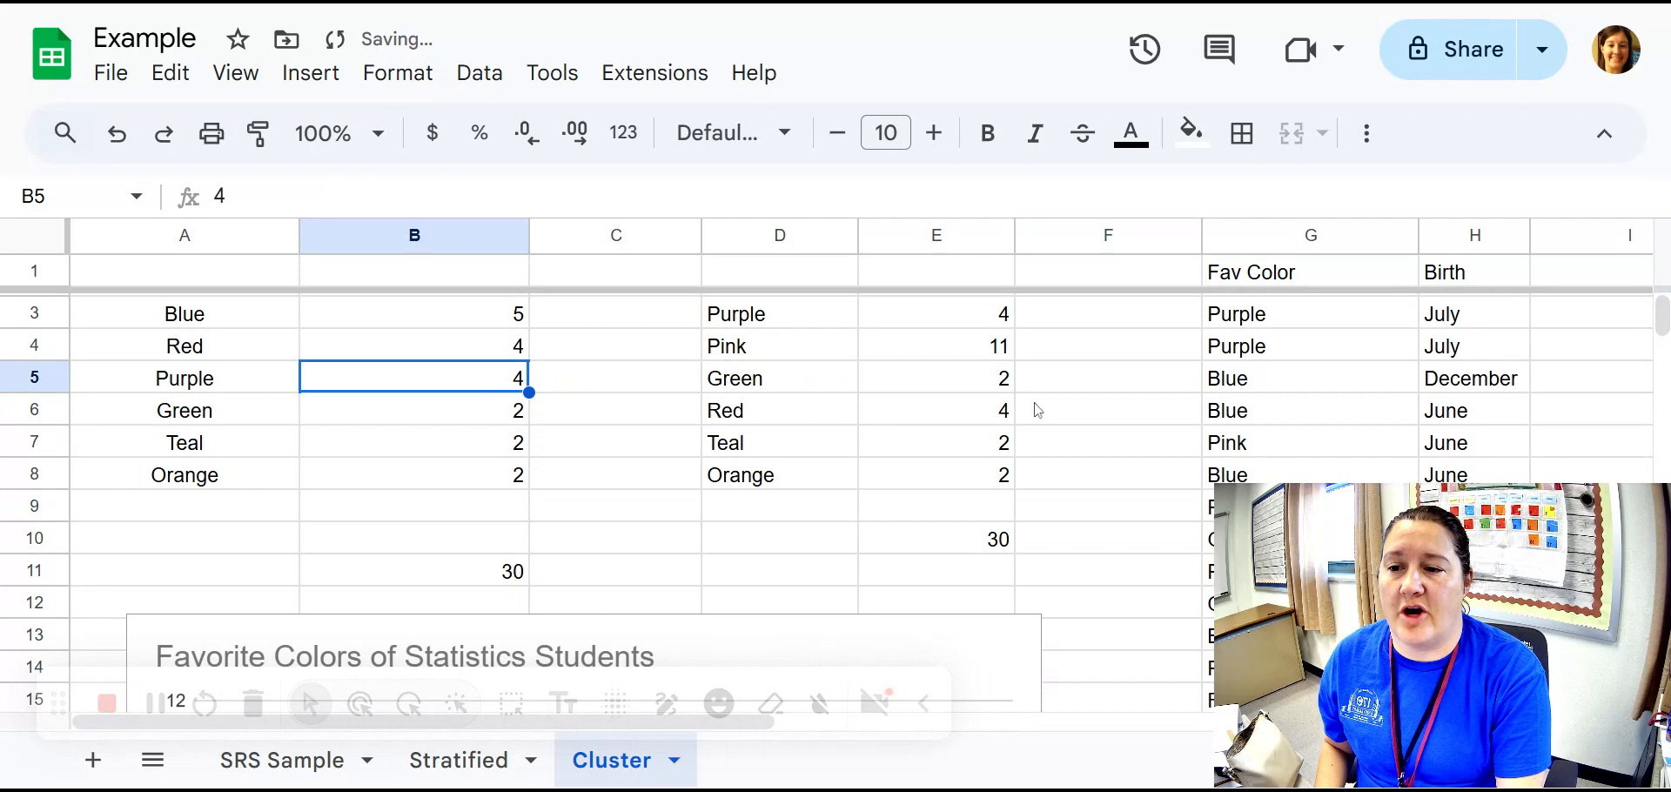
click(1056, 415)
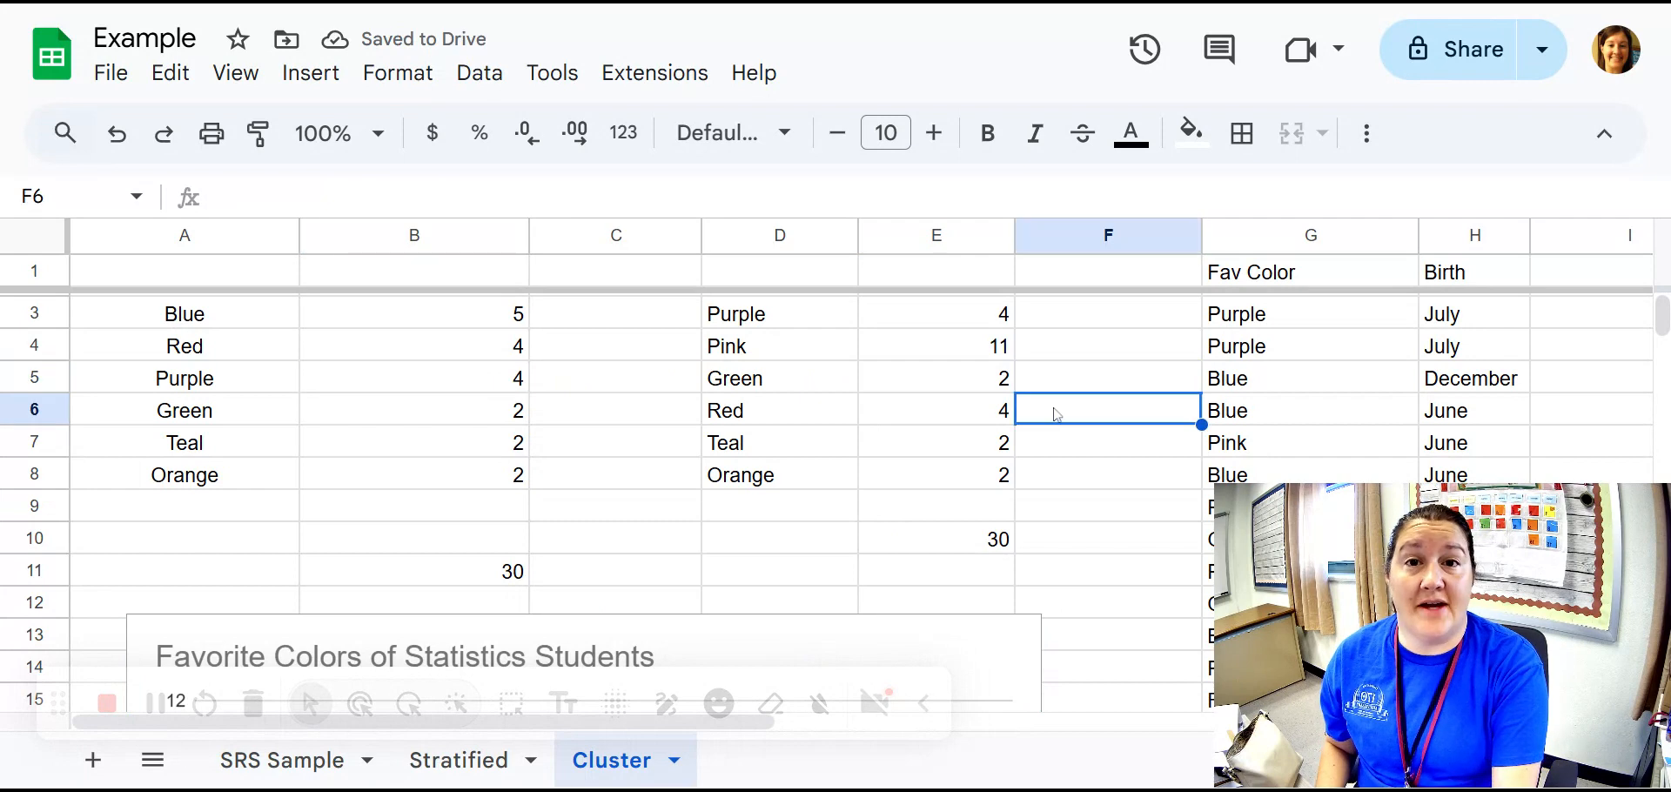
mouse_move(1512, 595)
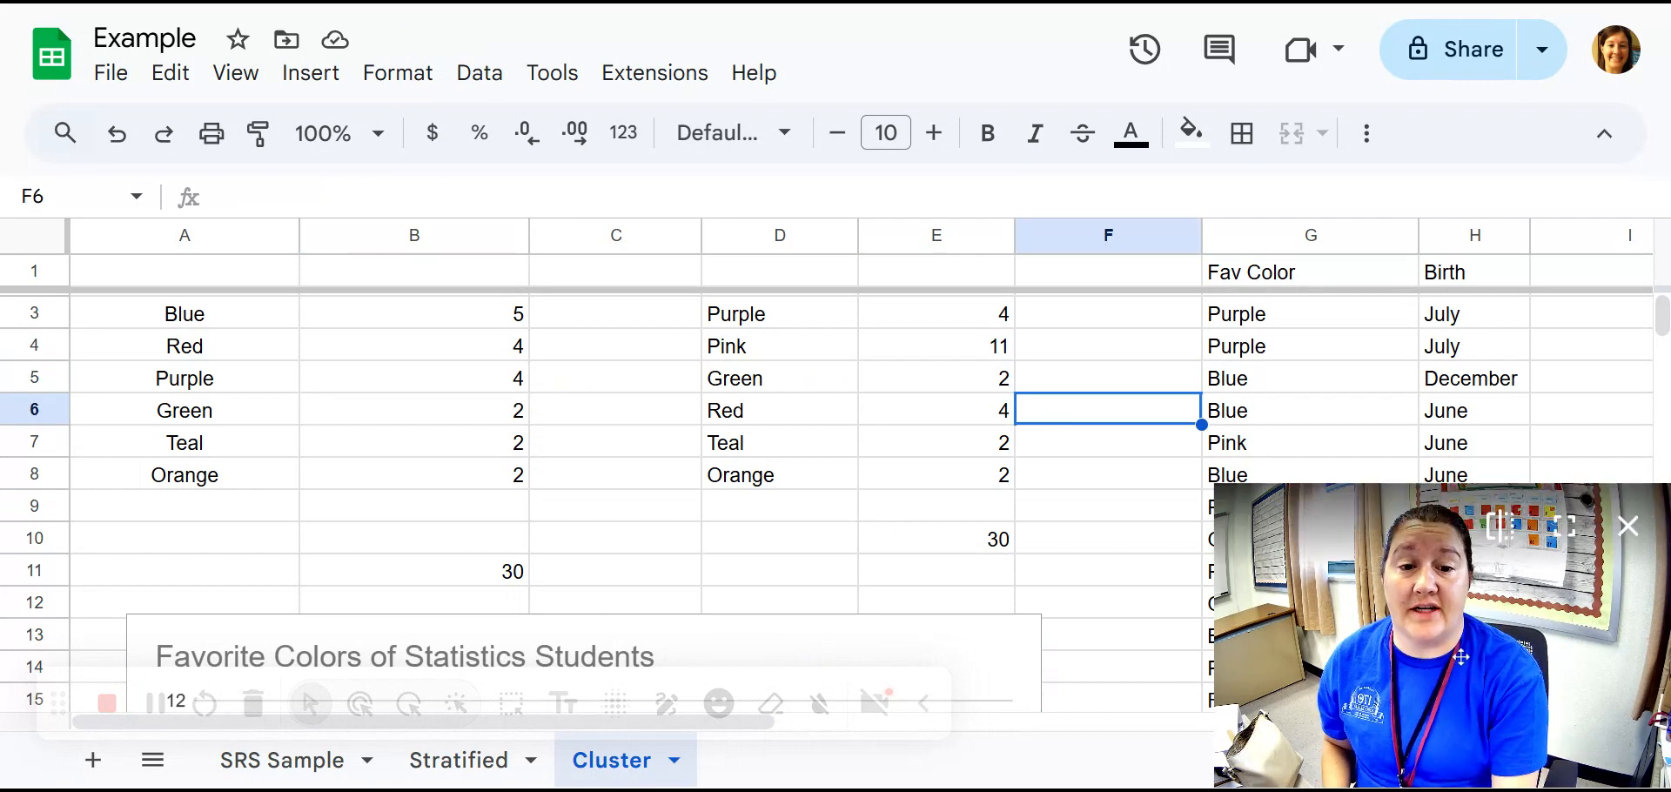